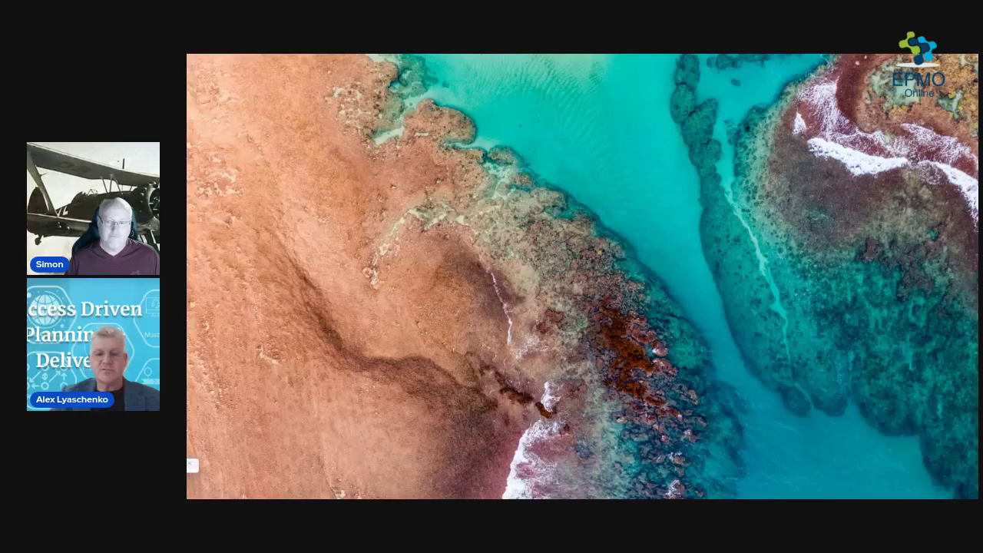
Step: Switch to the browser and examine Spider Project's What's new release history down to the 2006 versions, then return to the Publications page
key(alt+Tab)
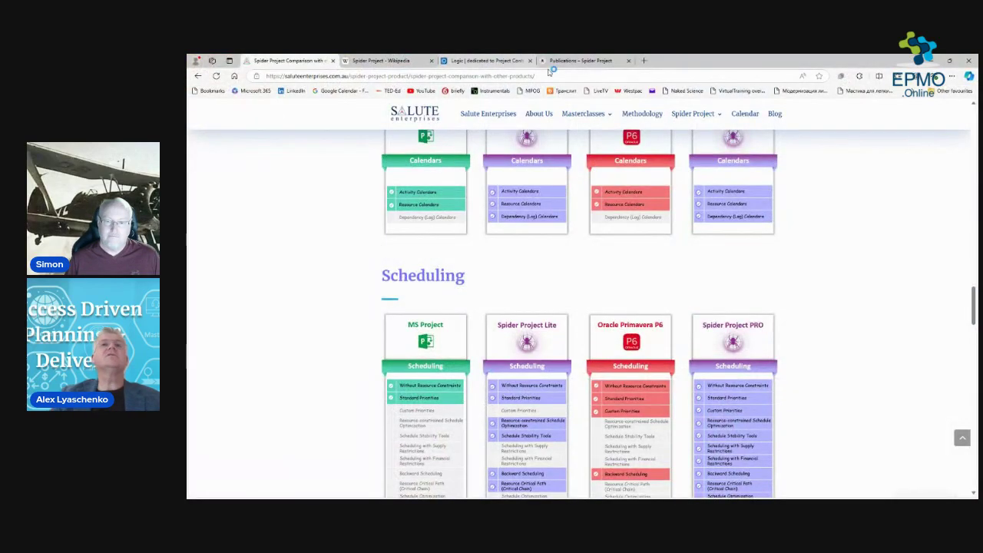
click(572, 62)
mouse_move(502, 195)
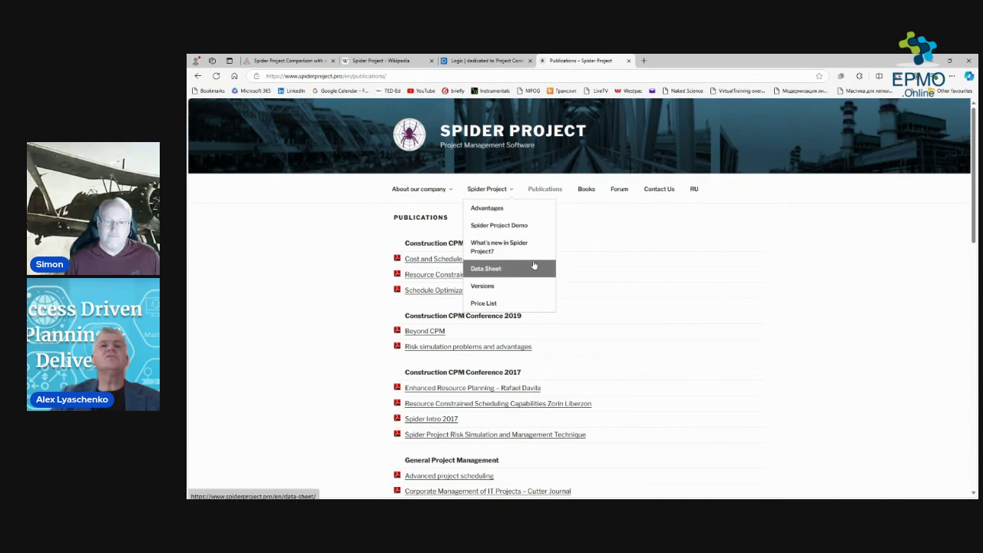
click(517, 250)
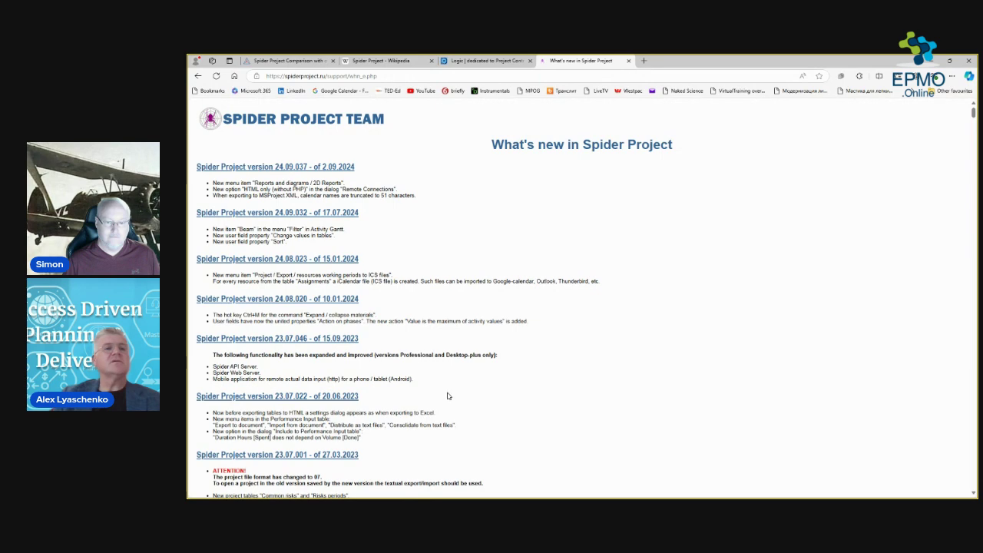
drag(971, 115, 973, 482)
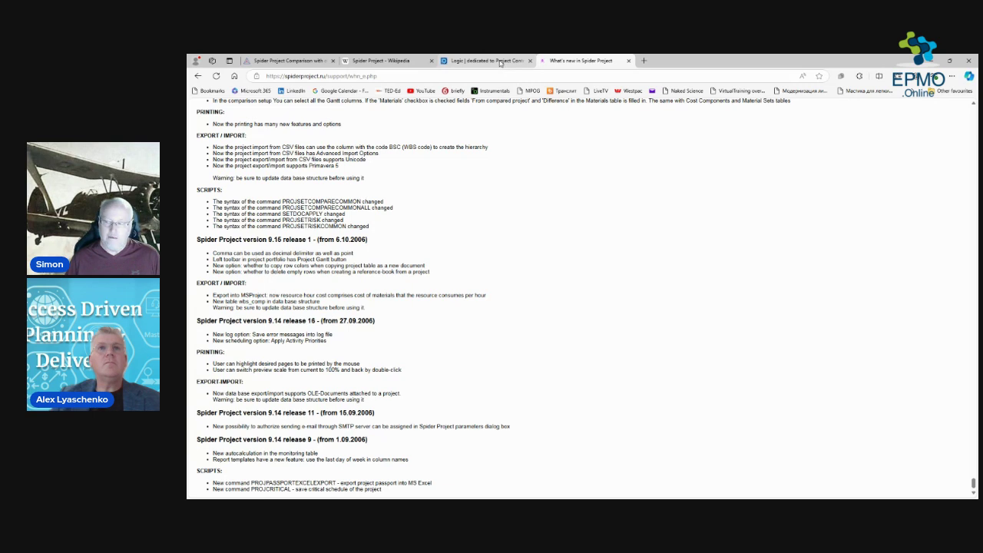
click(197, 76)
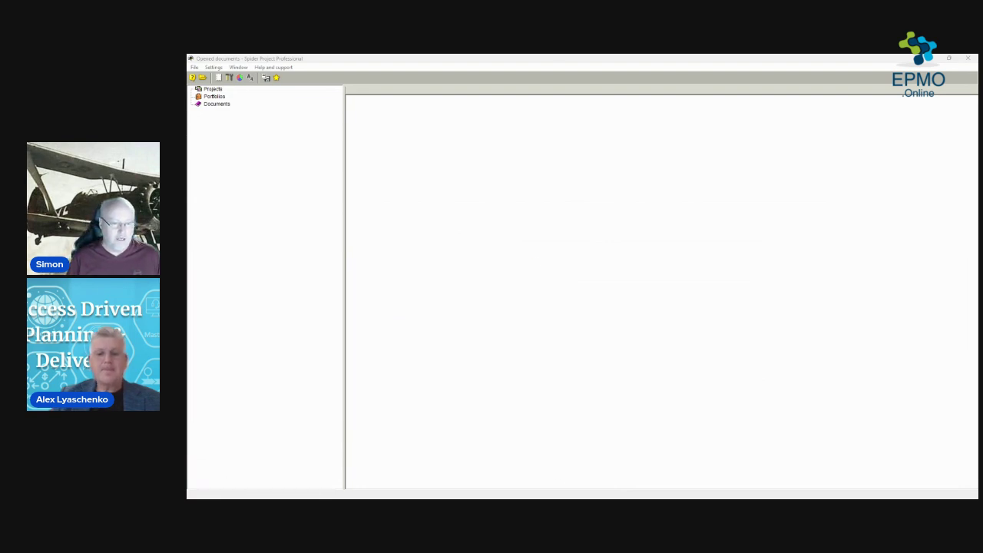
Step: Switch to the browser, view the Logic discussion on Planning Planet, and return to Spider Project Professional
key(alt+Tab)
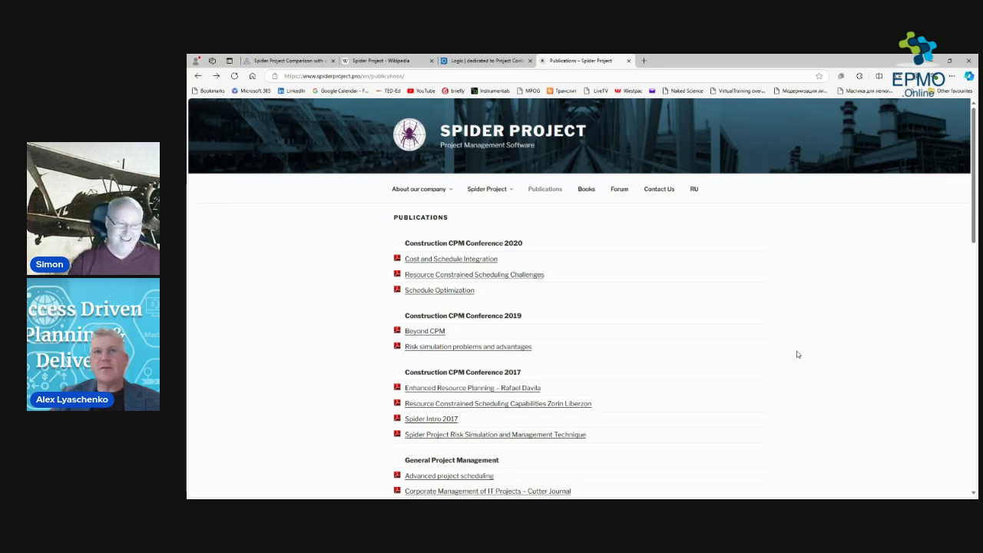
click(484, 63)
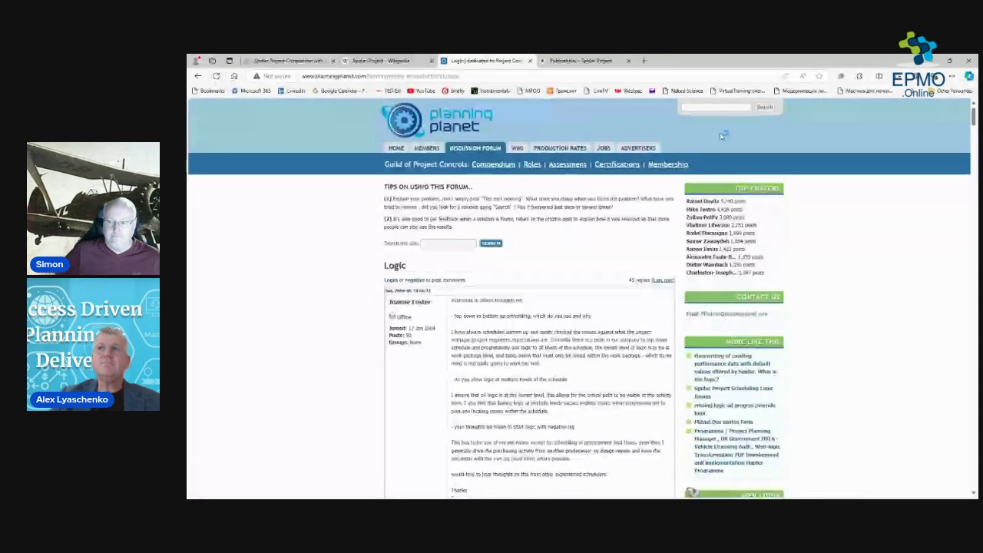
click(932, 61)
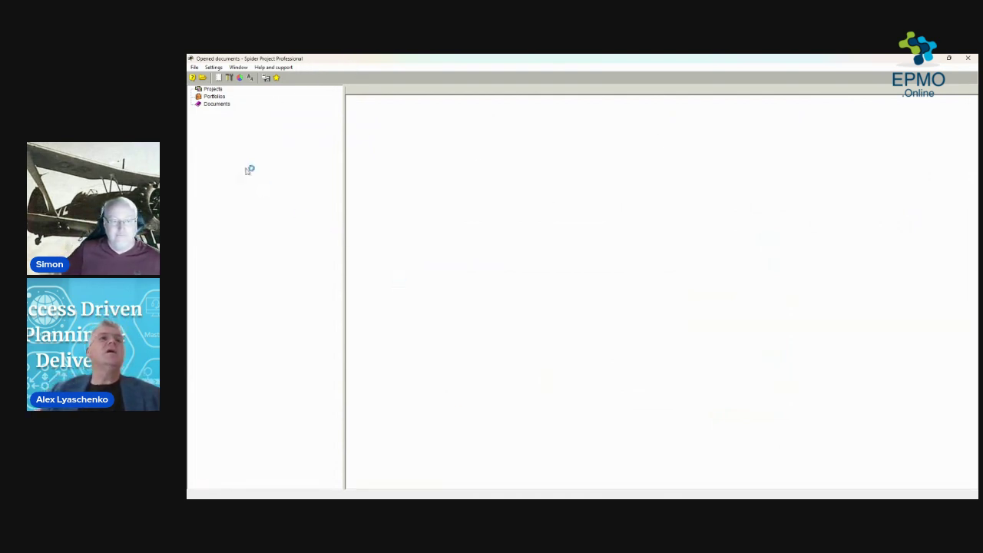
Step: Bring up the stored projects and documents and review the notes for version 5 of the 1km_road_pes demo project
click(206, 79)
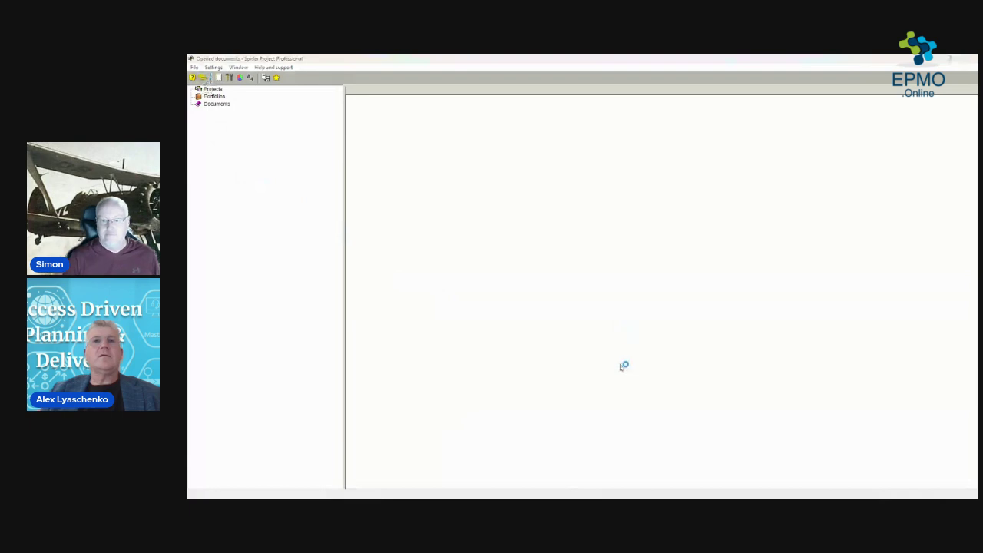
drag(647, 187, 584, 145)
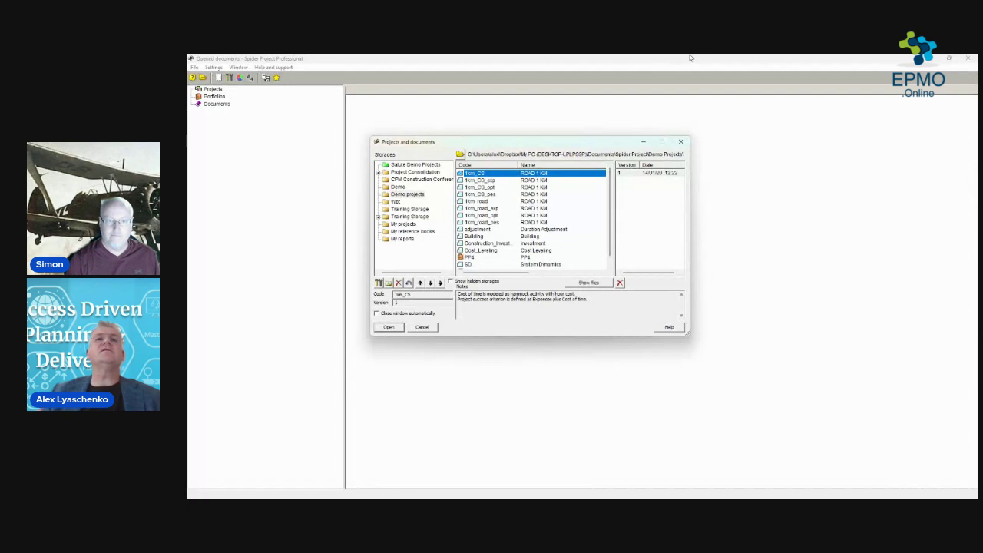
drag(524, 149, 516, 154)
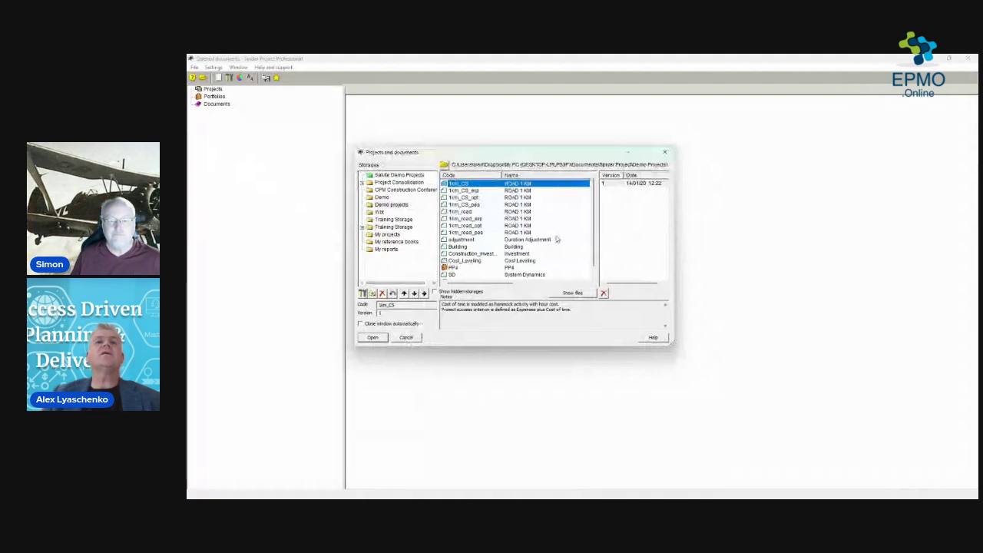
click(516, 231)
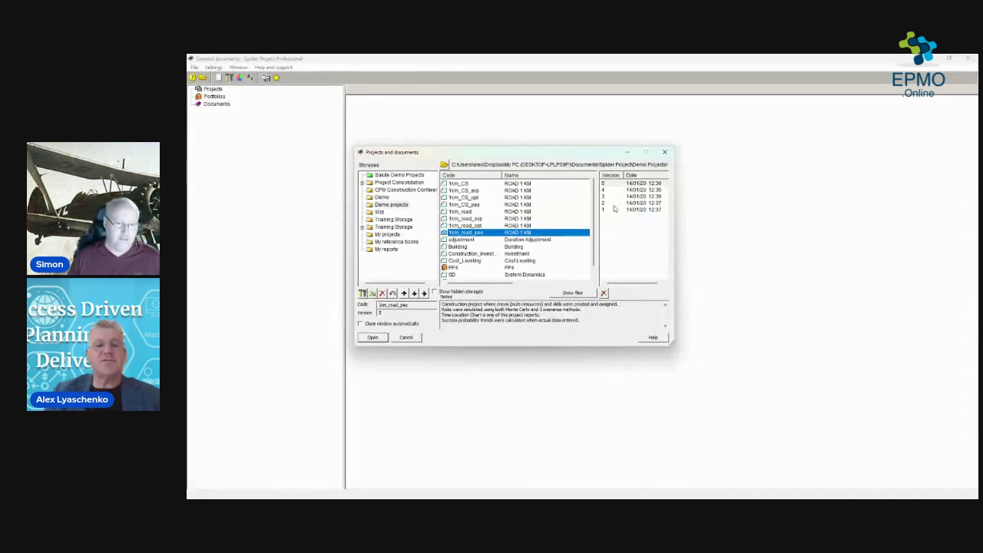
click(634, 184)
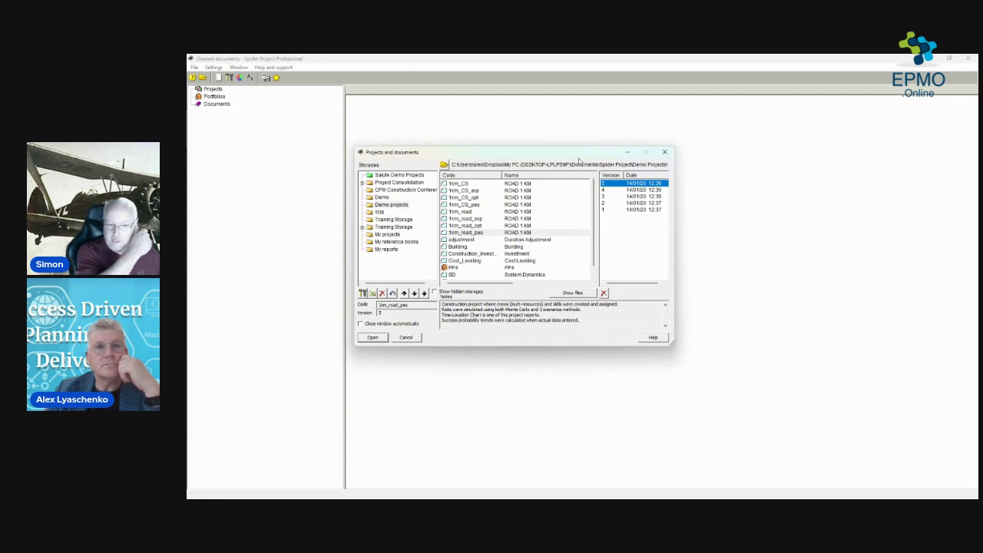
drag(565, 158, 580, 168)
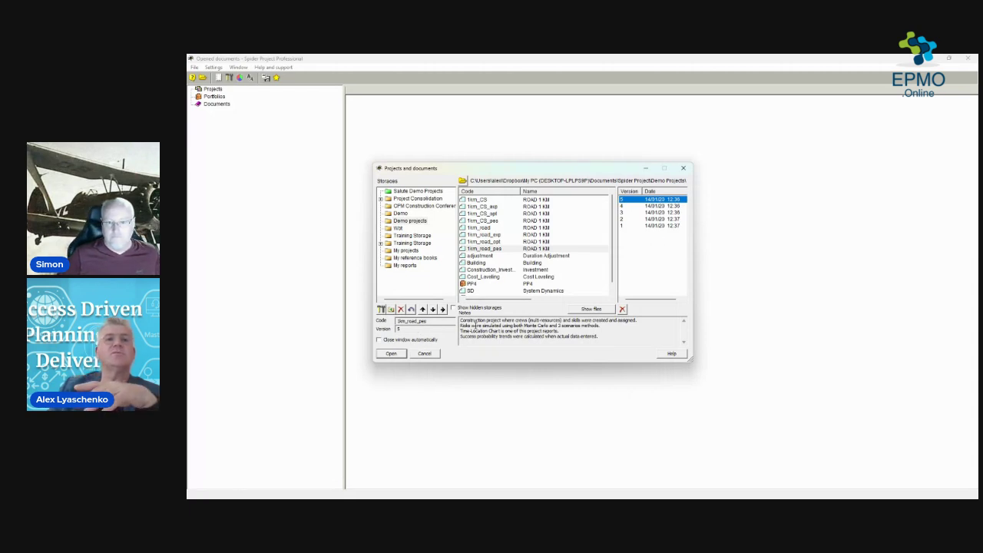
drag(460, 320, 598, 348)
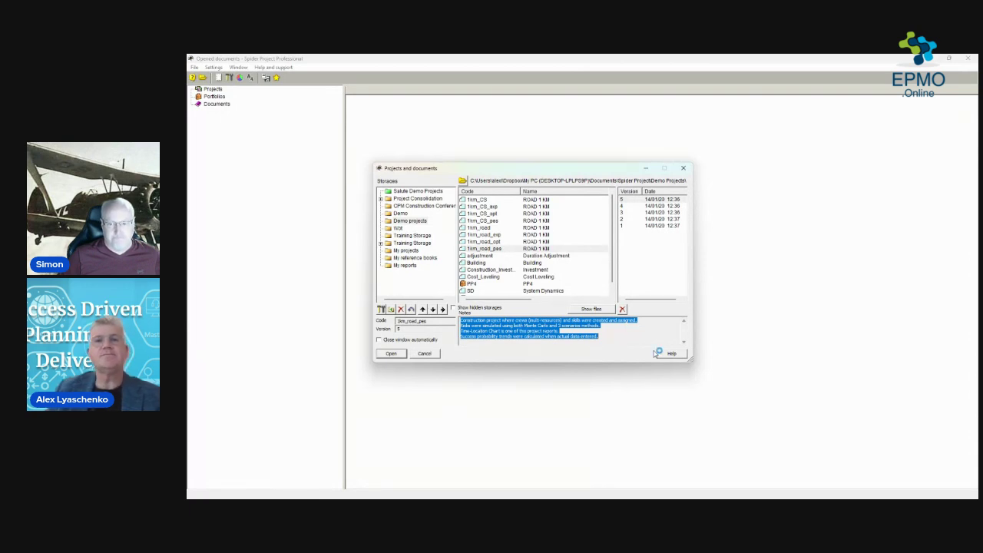
Step: Open version 5 of the 1km_road project from the Demo projects storage
click(658, 201)
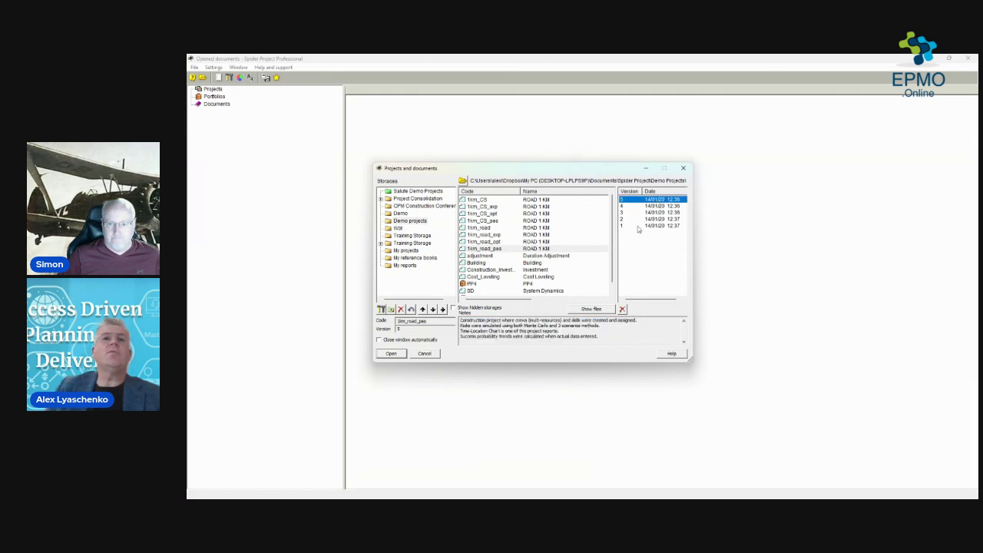
click(483, 228)
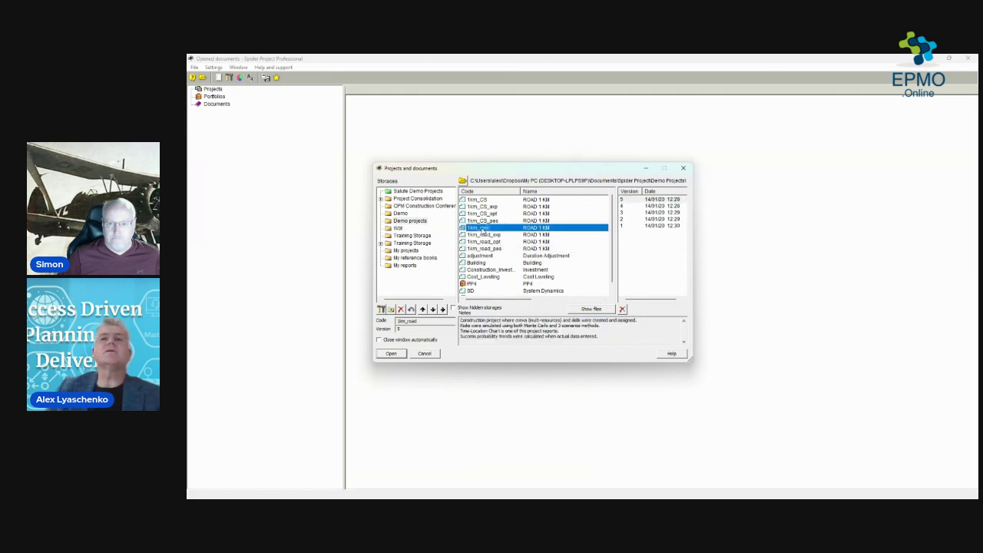
click(650, 200)
click(391, 353)
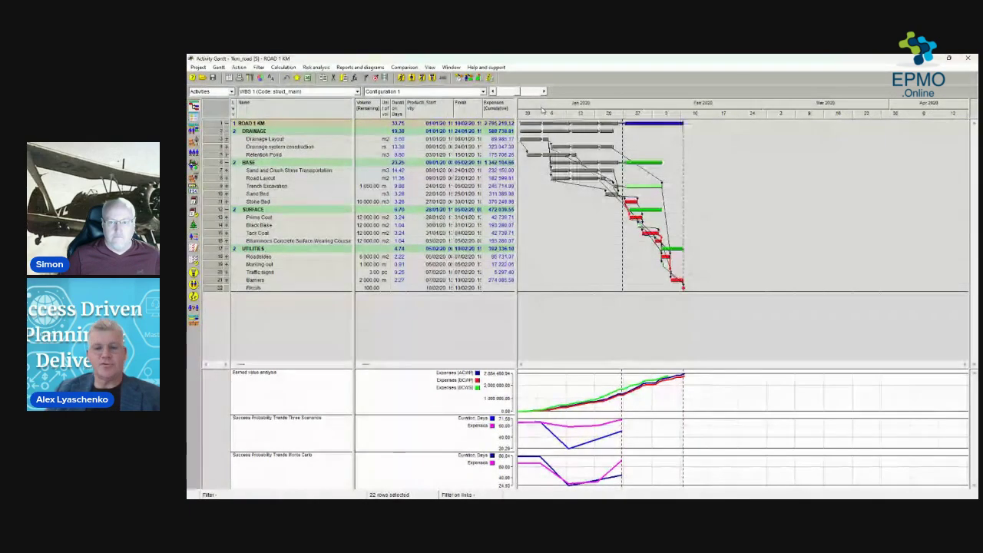
Step: Widen both table areas beside the Gantt chart to reveal columns from criticality and target finish through expenses and productivity
drag(525, 112, 664, 112)
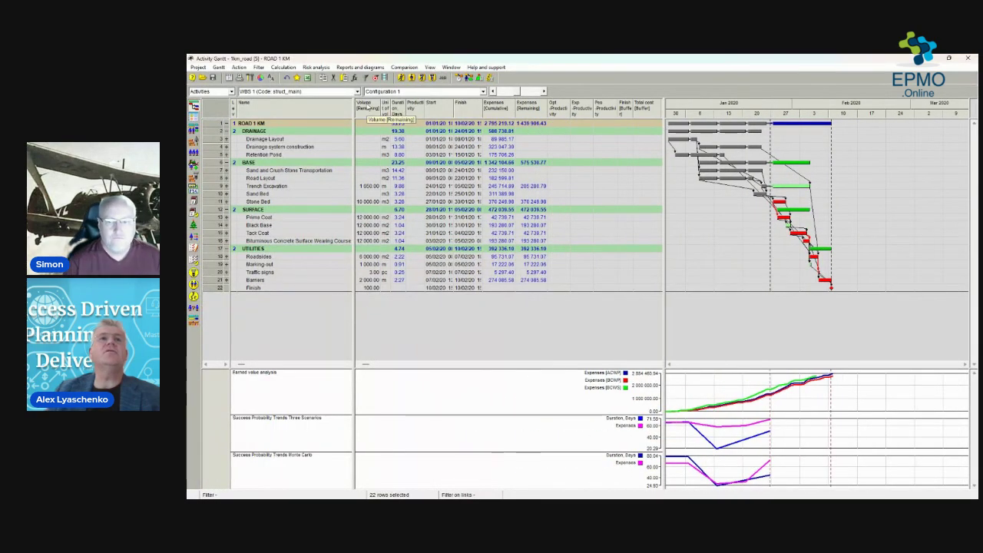
drag(352, 109, 422, 140)
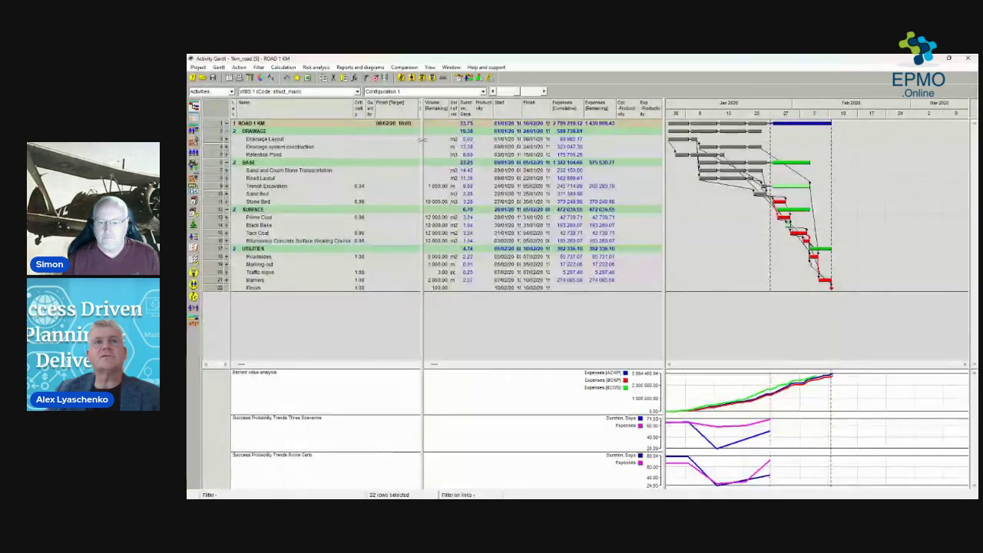
drag(419, 139, 414, 140)
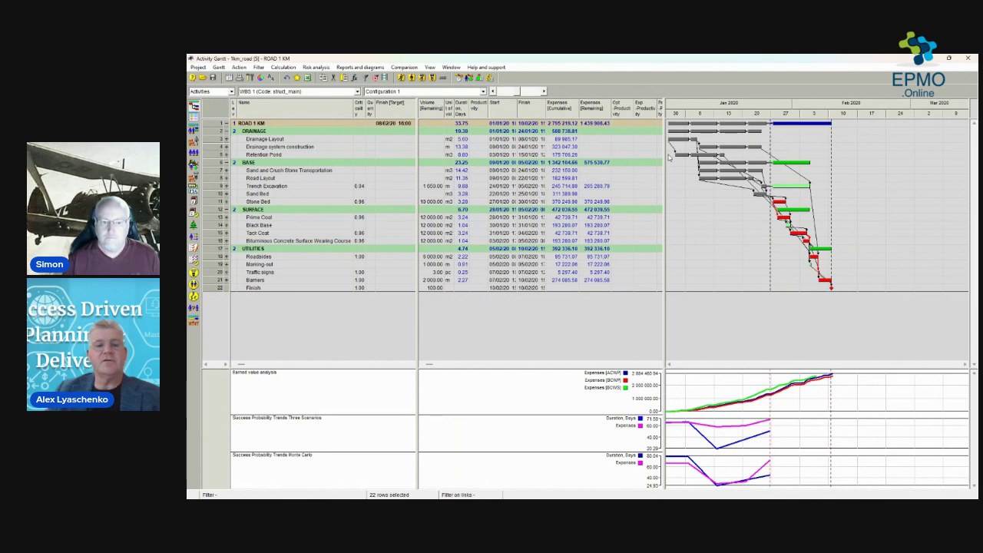
drag(661, 106, 367, 114)
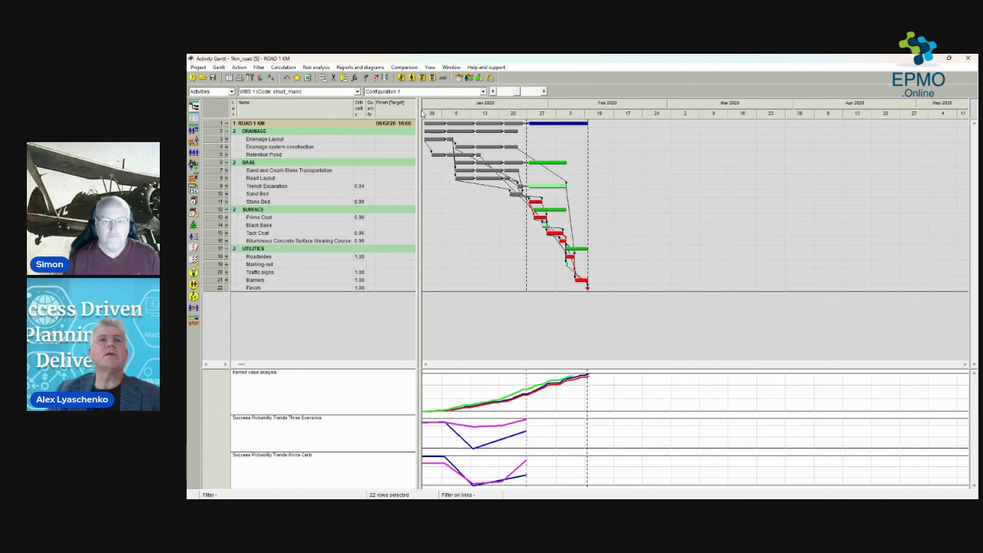
drag(420, 109, 647, 109)
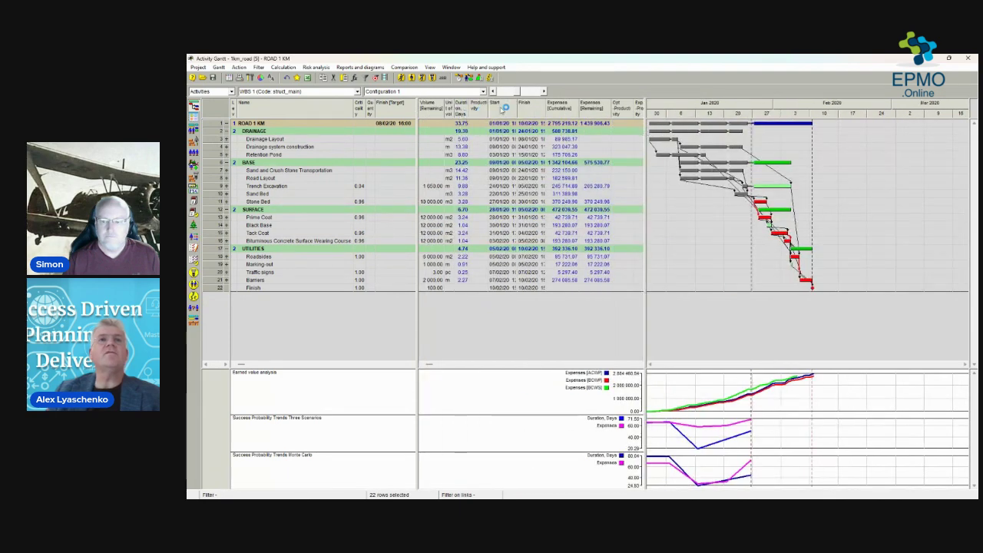
Step: Add the Assigned resources field as a column before Start in the activity table
right_click(508, 105)
click(528, 114)
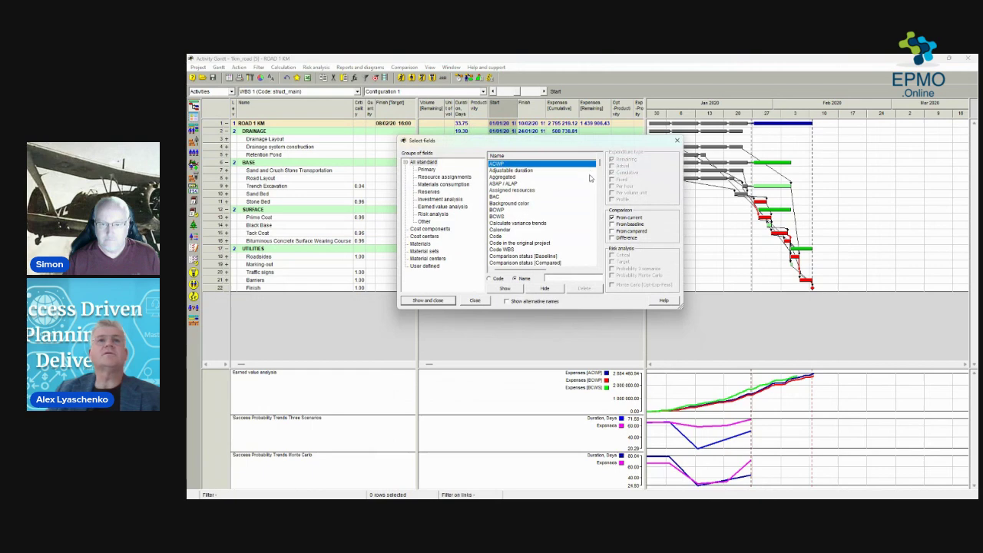
mouse_move(601, 165)
mouse_down()
mouse_move(601, 254)
mouse_move(600, 161)
mouse_up()
click(565, 269)
click(565, 278)
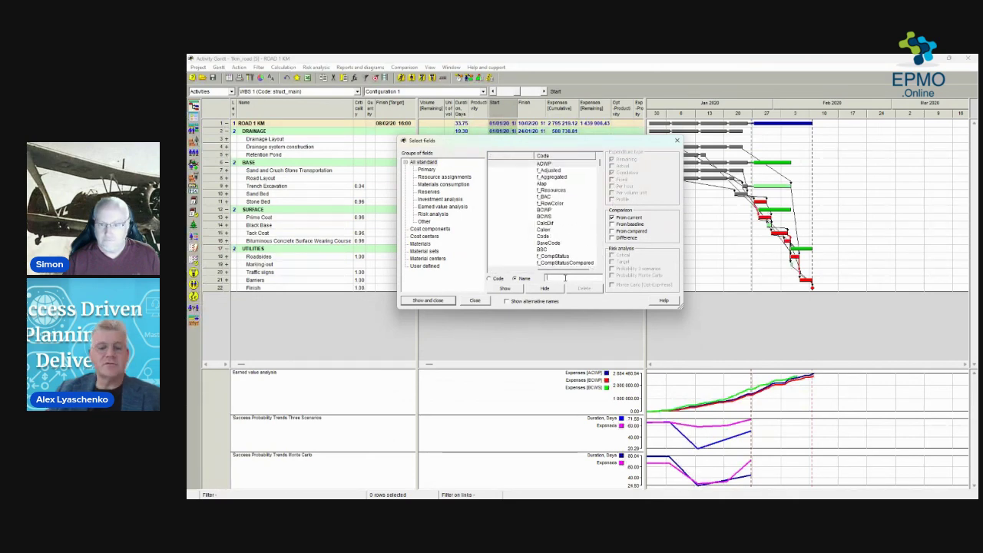
text(re)
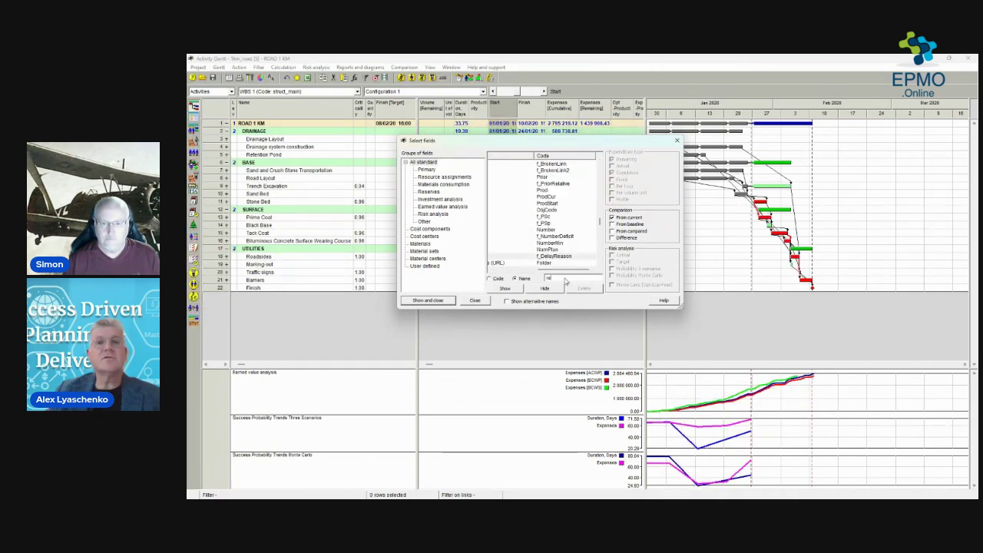
click(499, 270)
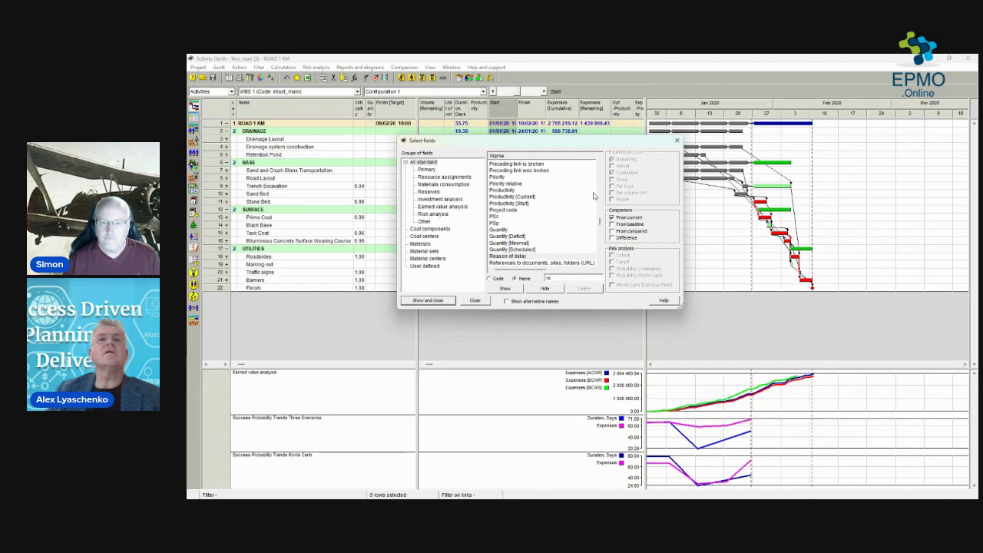
scroll(548, 199, up, 10)
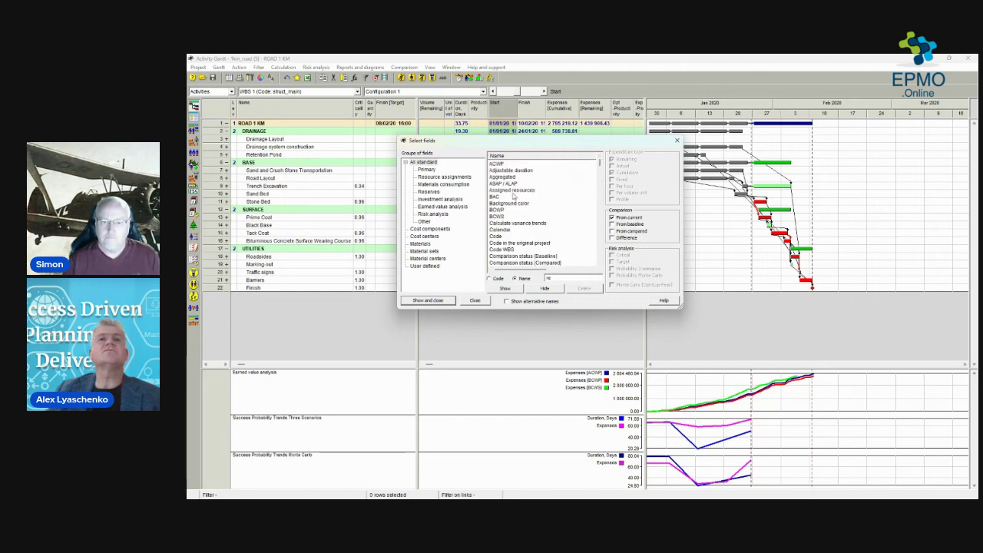
click(513, 191)
click(425, 300)
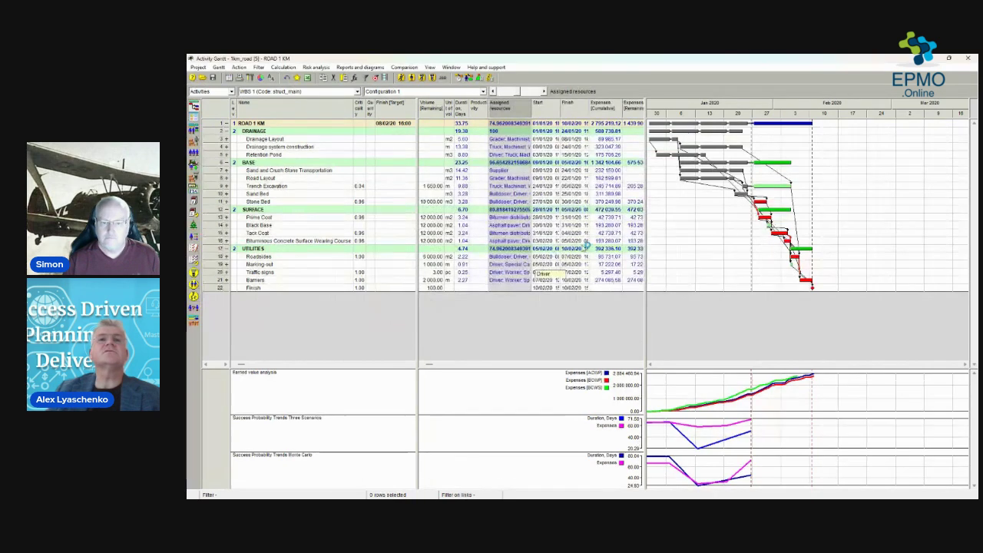
Step: Hide the Assigned resources column in the activity table
click(538, 113)
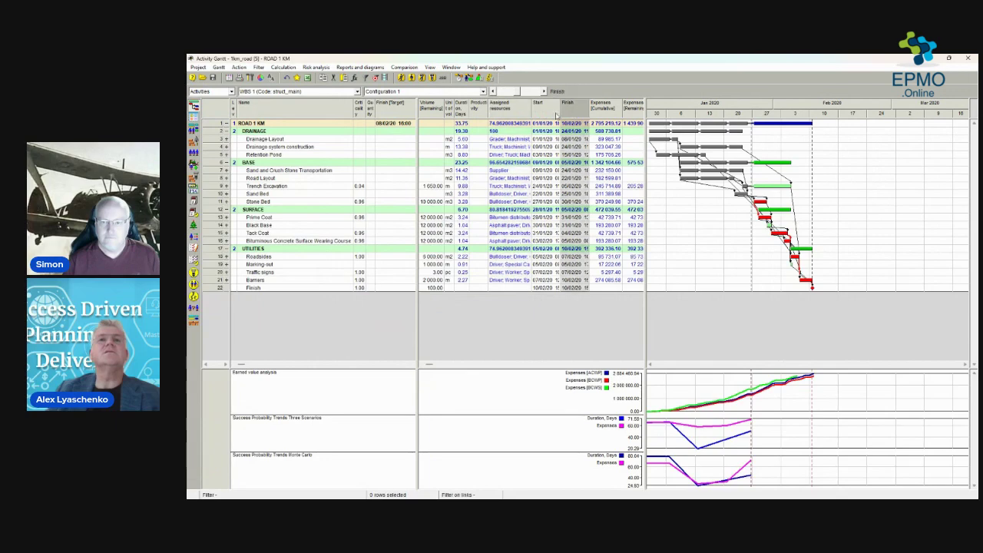
click(524, 115)
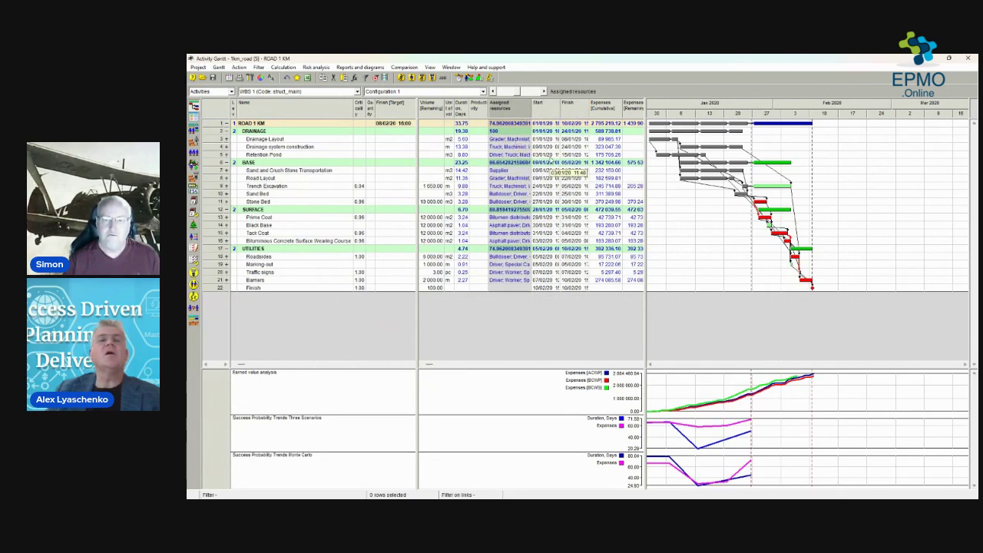
right_click(511, 112)
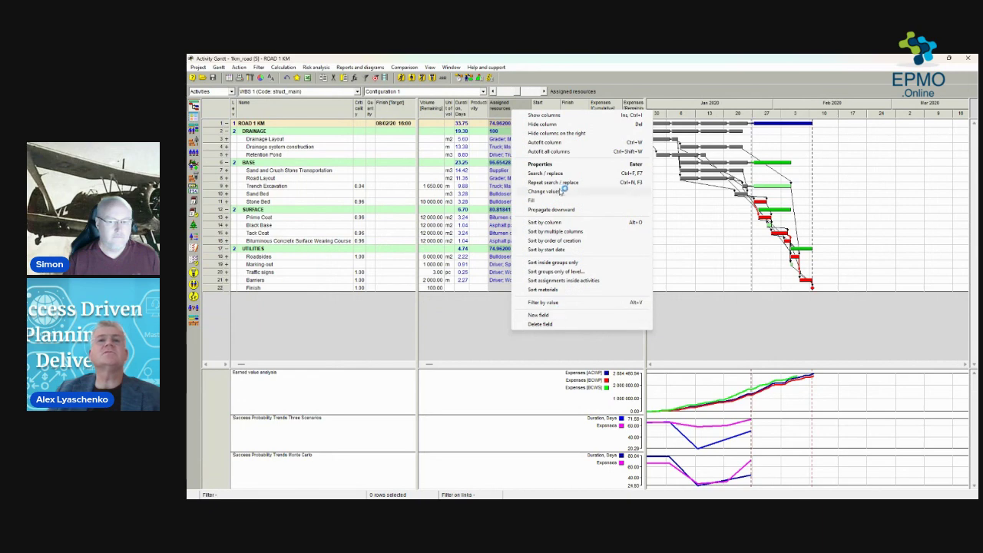
click(543, 124)
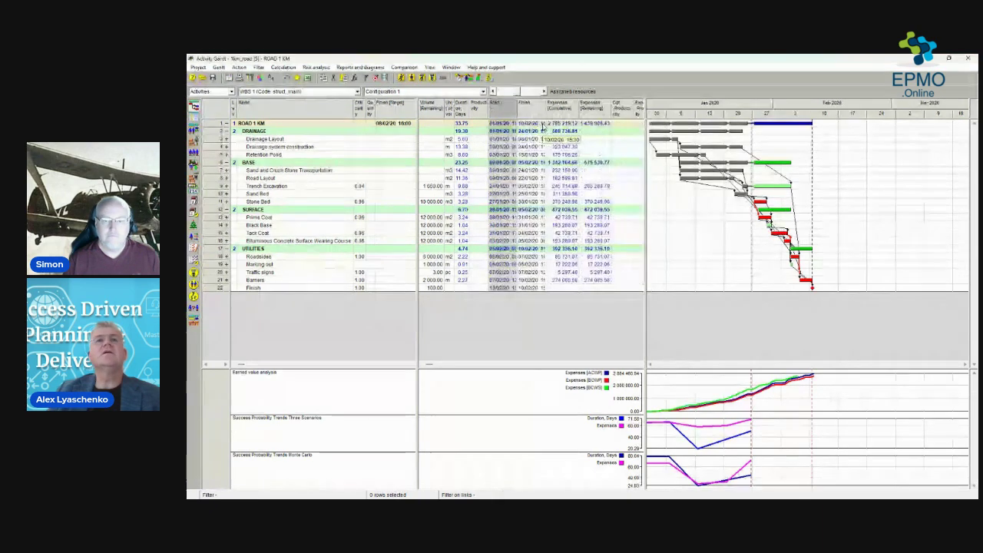
Step: Expand the resource assignments of the Drainage Layout activity and collapse its Layout Crew group
click(227, 139)
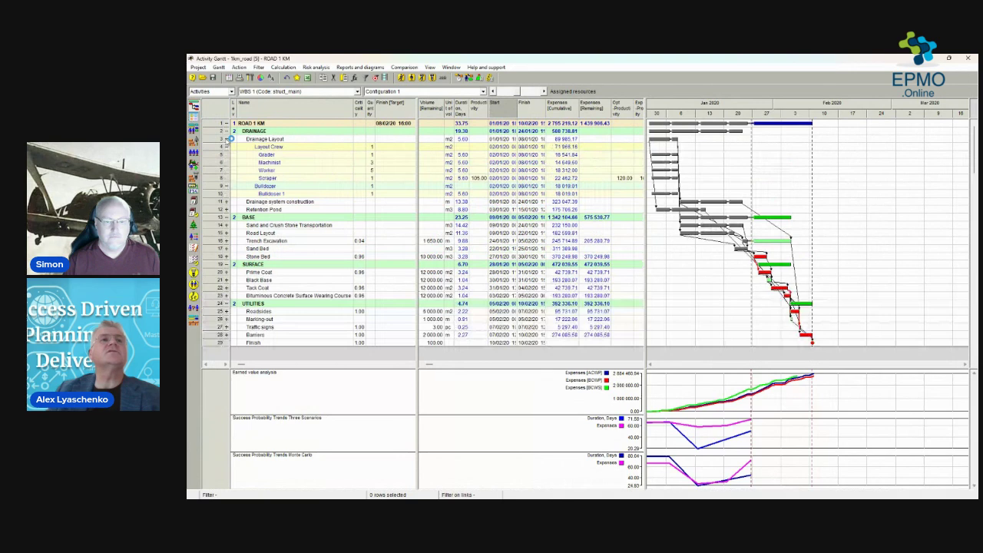
click(227, 147)
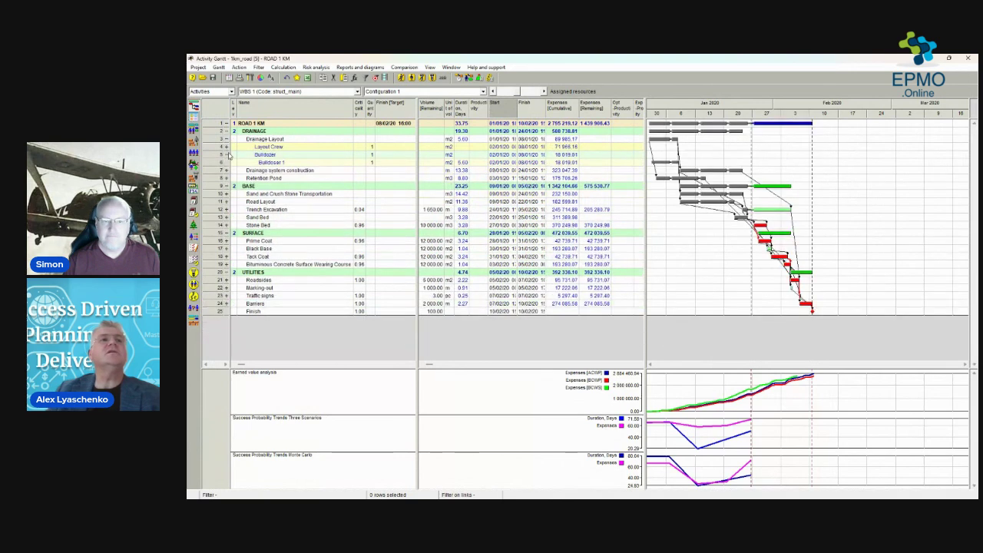
Step: Show the resource assignments of all activities, return to the activities level, and inspect those of Drainage system construction
click(226, 155)
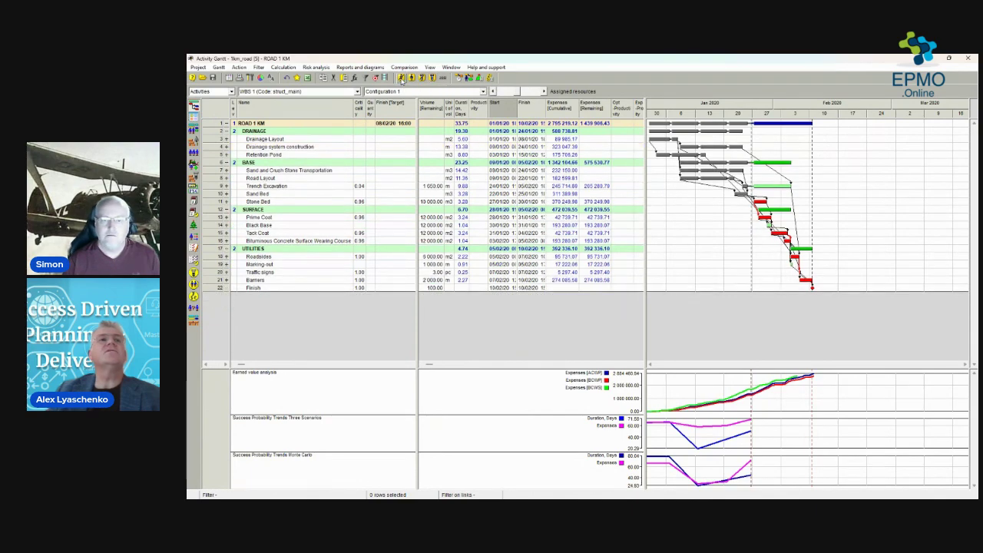
click(411, 78)
scroll(506, 301, down, 20)
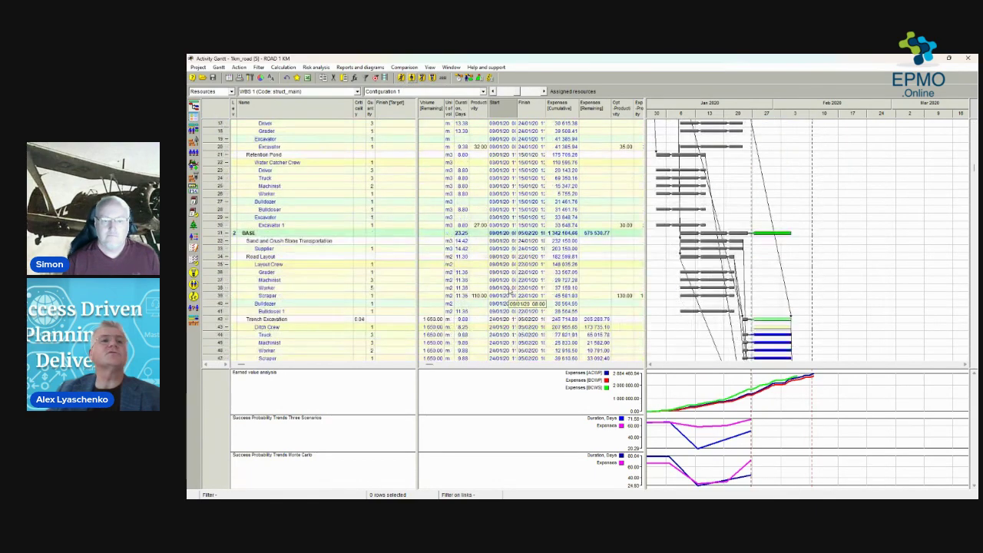
scroll(513, 287, up, 20)
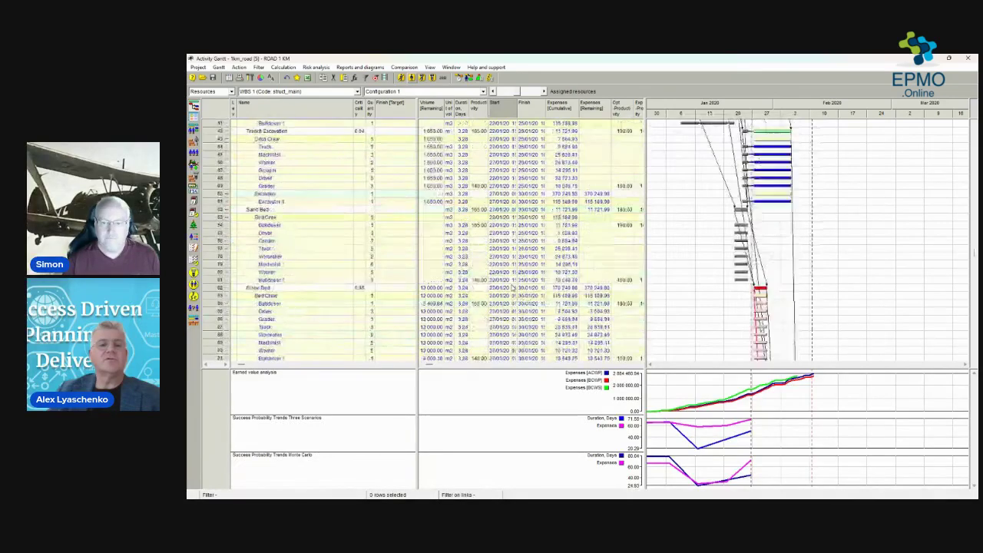
click(401, 79)
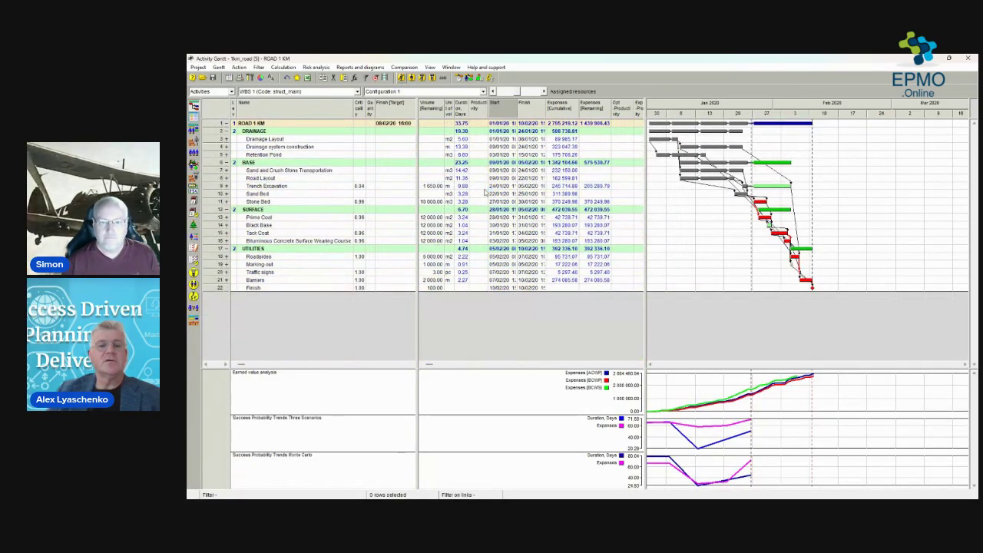
click(227, 146)
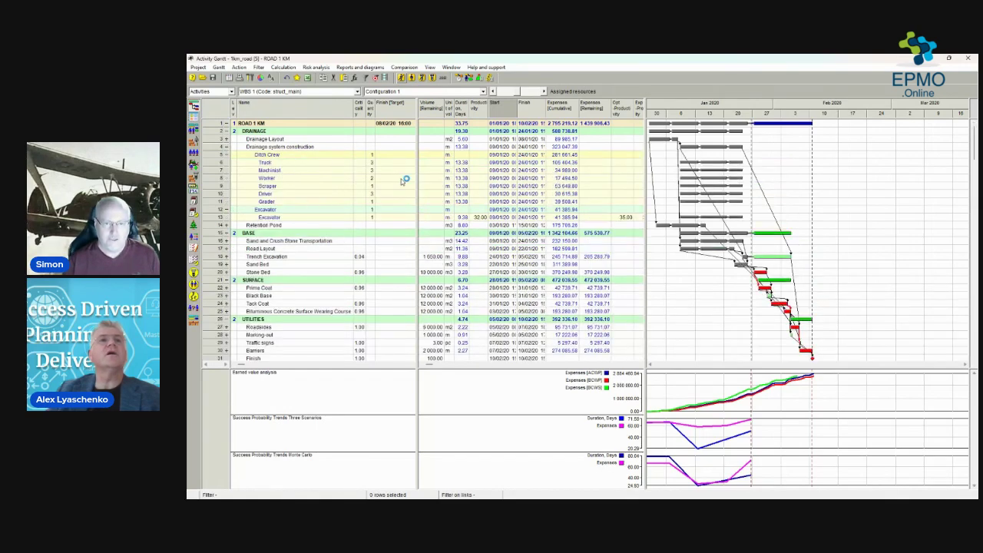
click(228, 147)
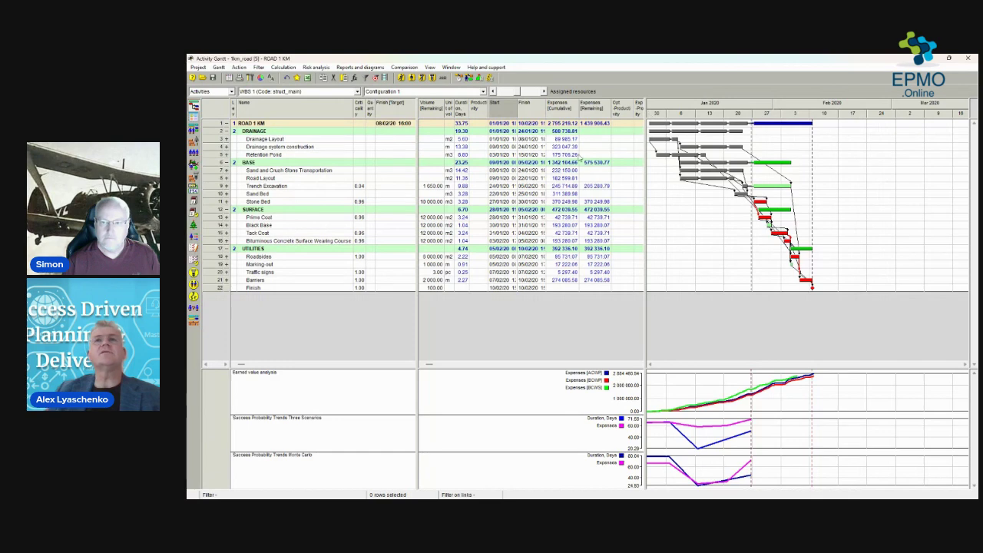
Step: Move the Expenses [Remaining] column ahead of Start and narrow the table area to give the Gantt chart more width
drag(595, 107, 532, 107)
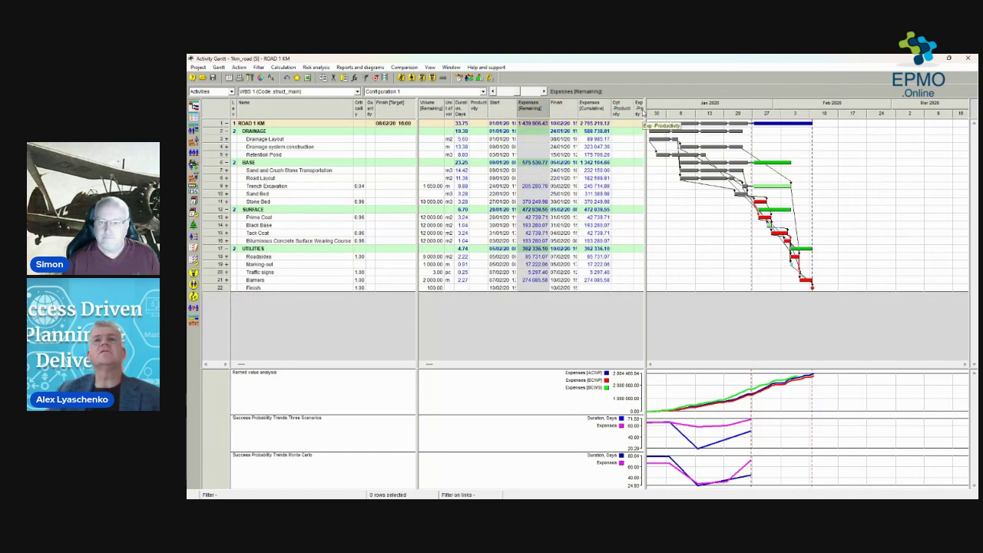
drag(493, 105, 552, 107)
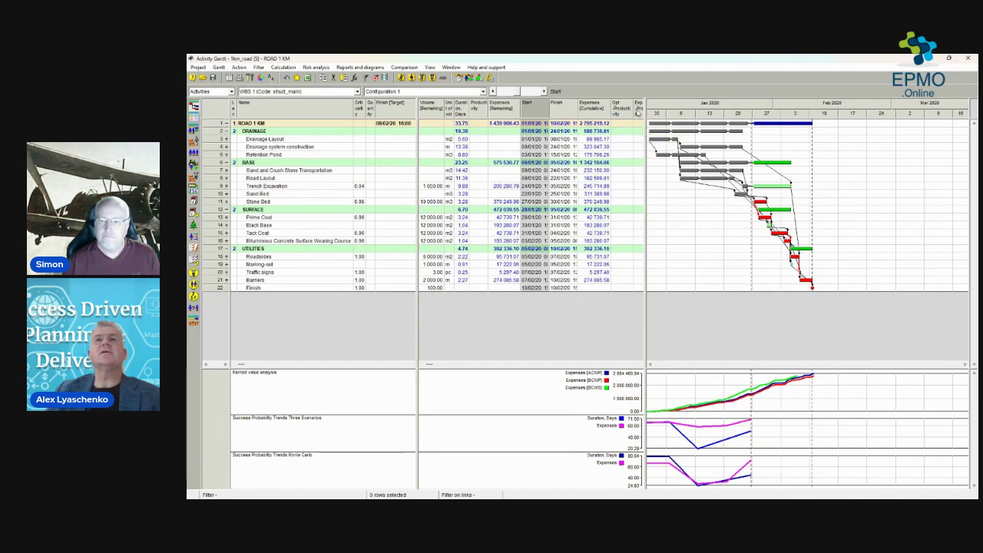
drag(645, 113, 517, 96)
Step: Examine the default date-time format options in the project properties, leaving them as they are
click(197, 68)
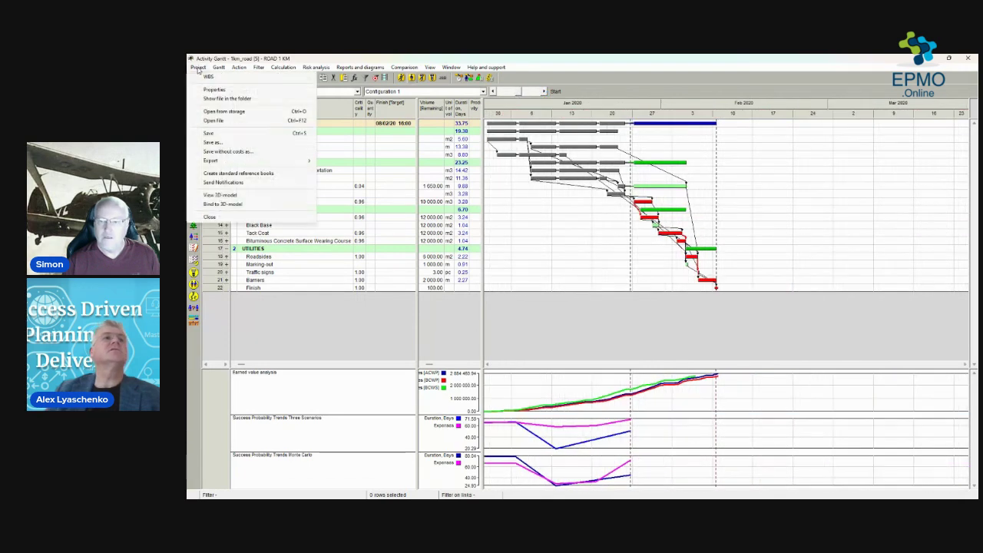
click(215, 90)
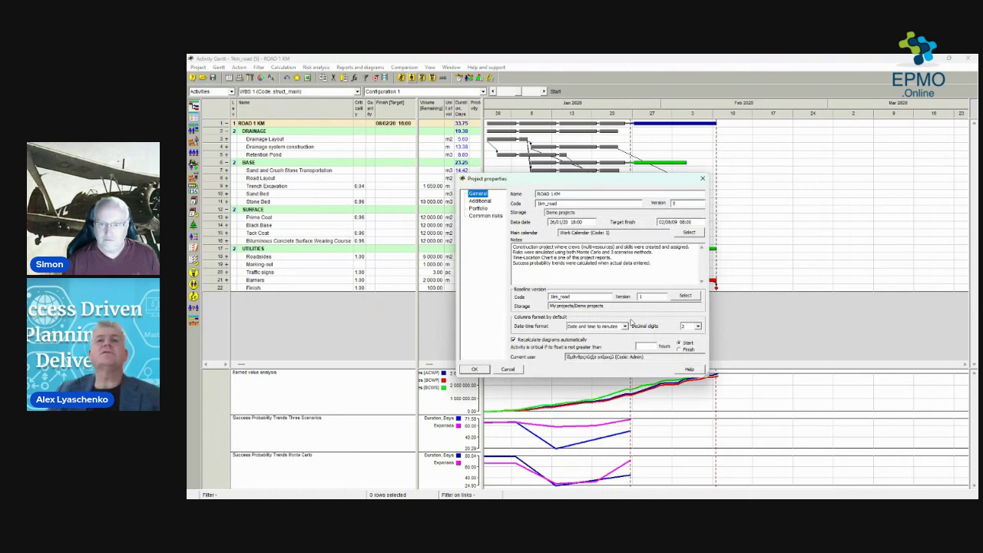
click(625, 326)
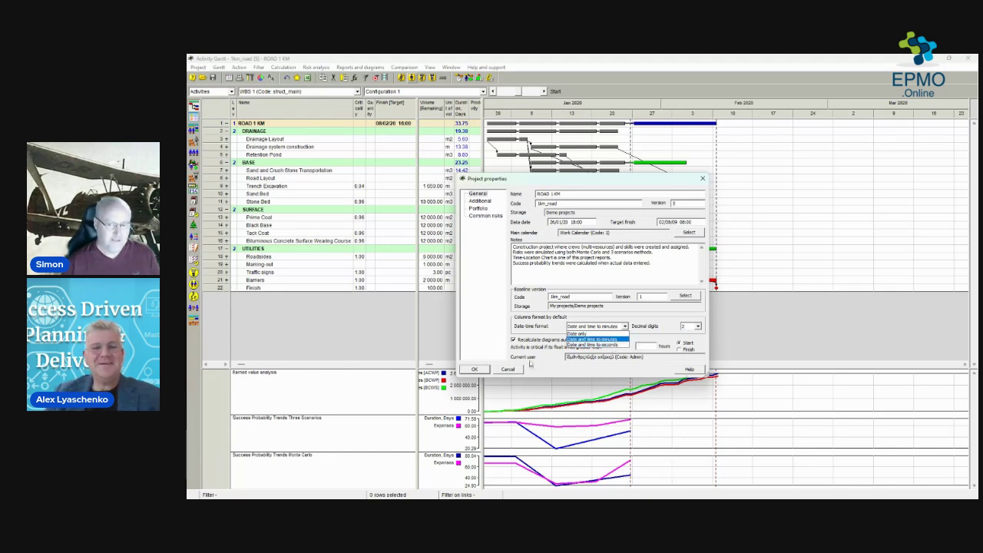
click(585, 179)
click(702, 179)
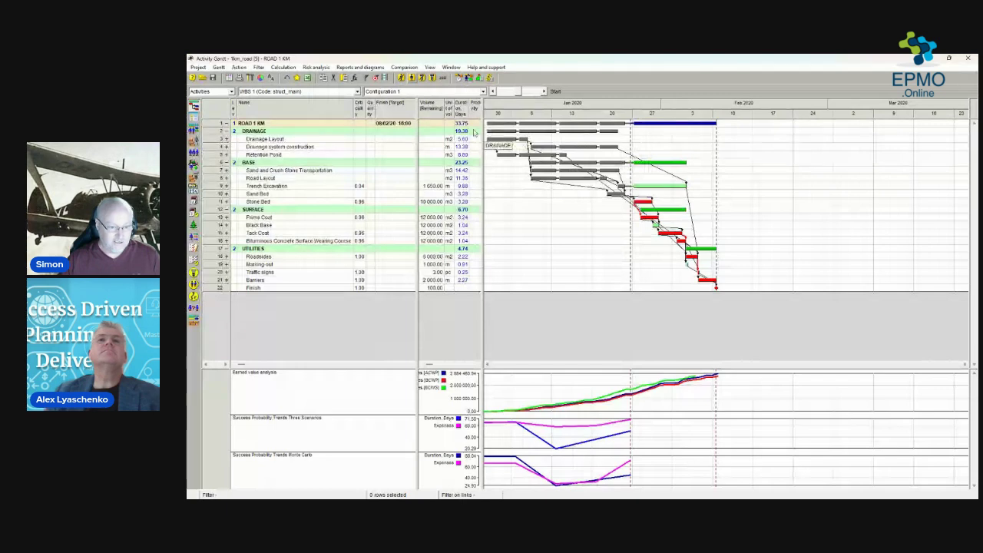
Step: Widen the table area beside the Gantt chart and the Start and Finish columns to show full dates with times
drag(499, 115, 665, 117)
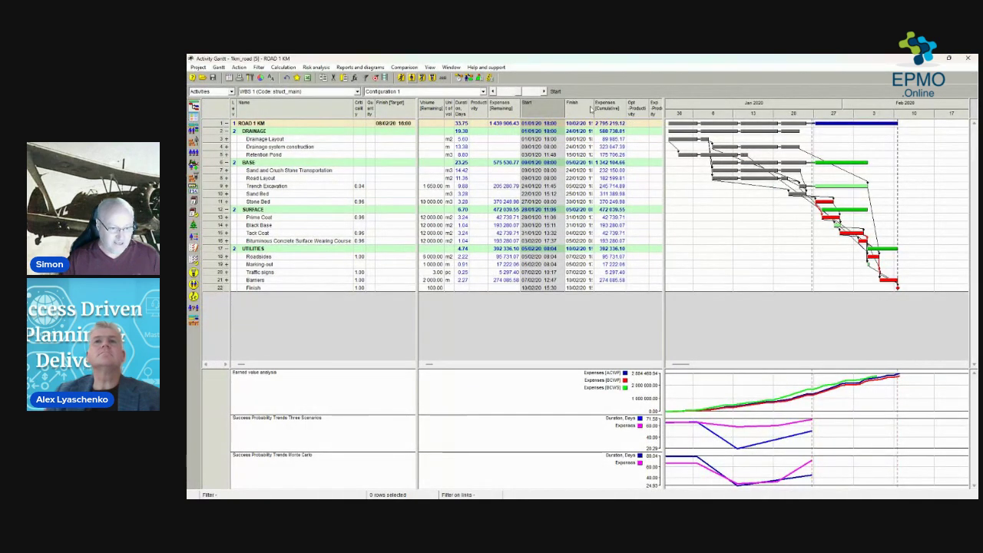
drag(593, 107, 605, 108)
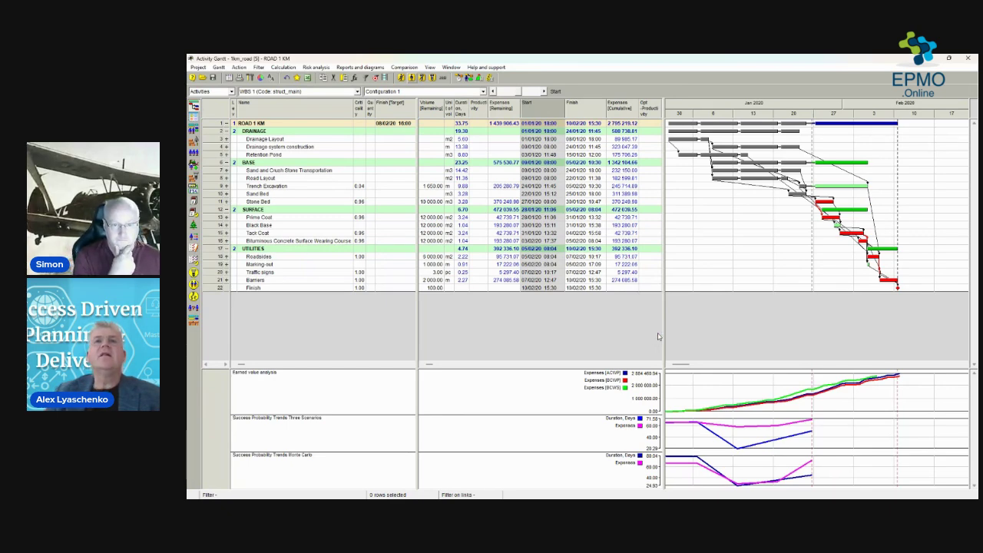
Step: Set the project's default column format to date only with 0 decimal digits
click(199, 67)
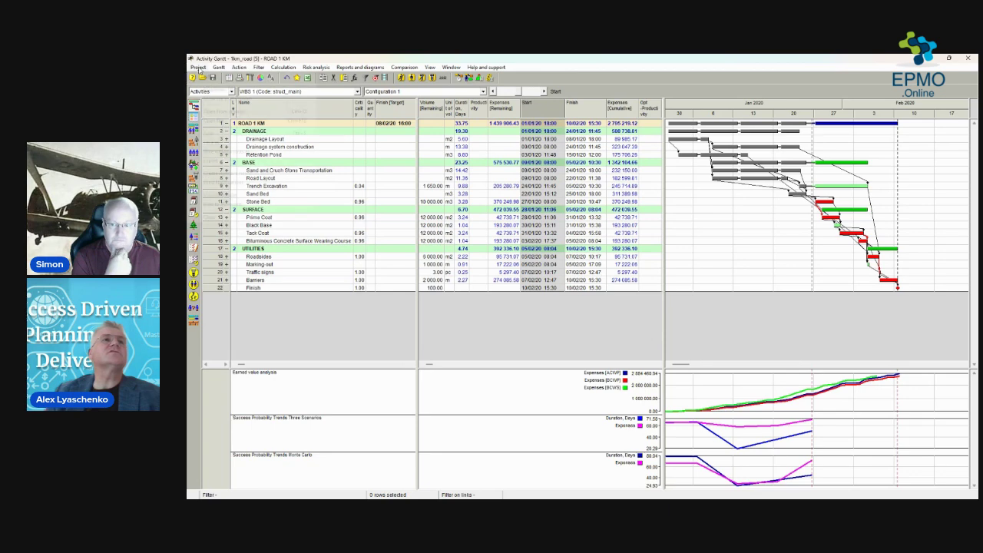
click(230, 90)
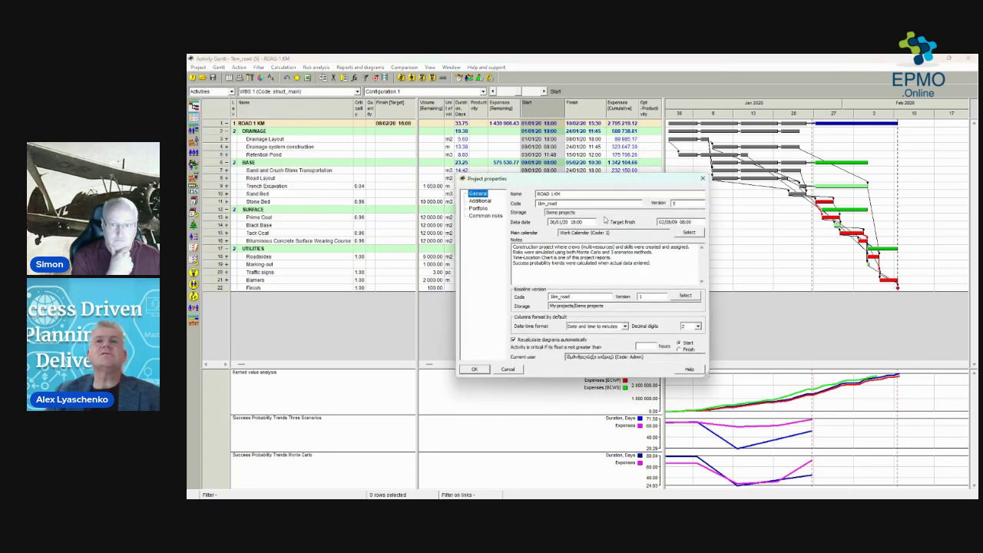
drag(624, 182, 648, 214)
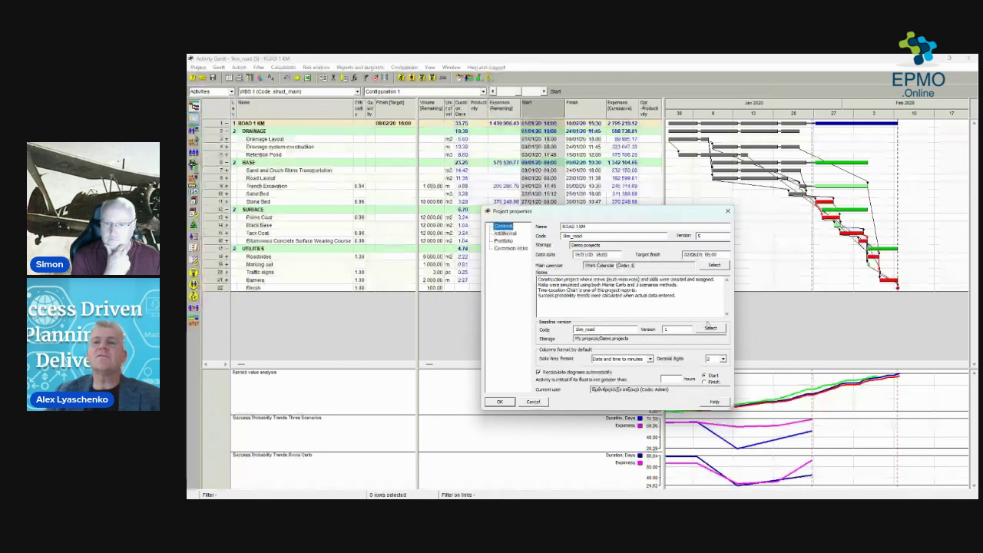
click(722, 358)
click(712, 372)
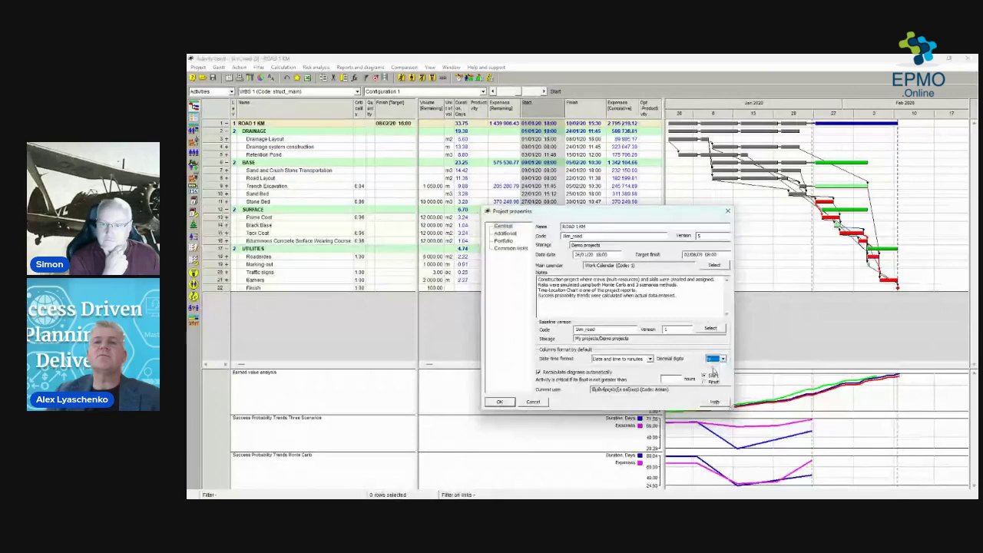
click(622, 358)
click(618, 370)
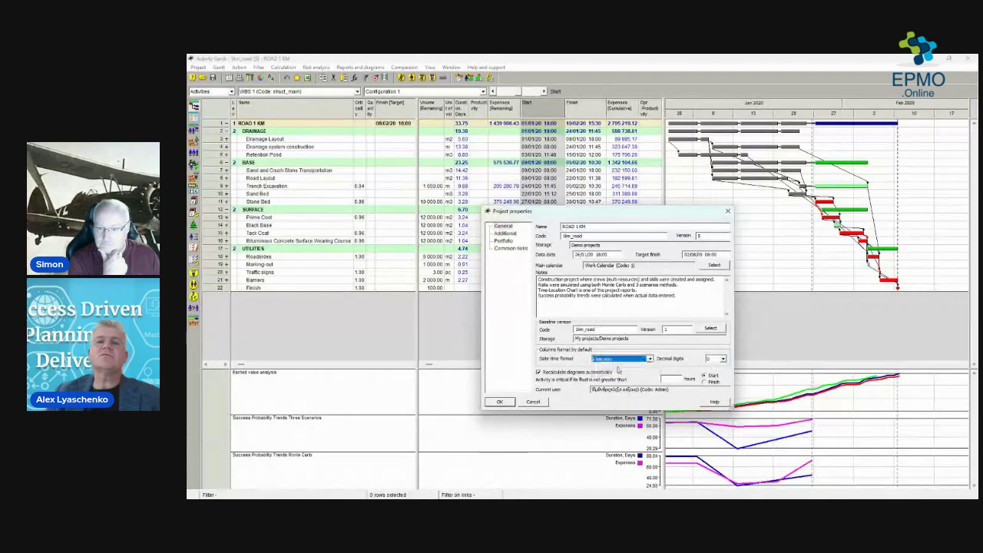
click(499, 402)
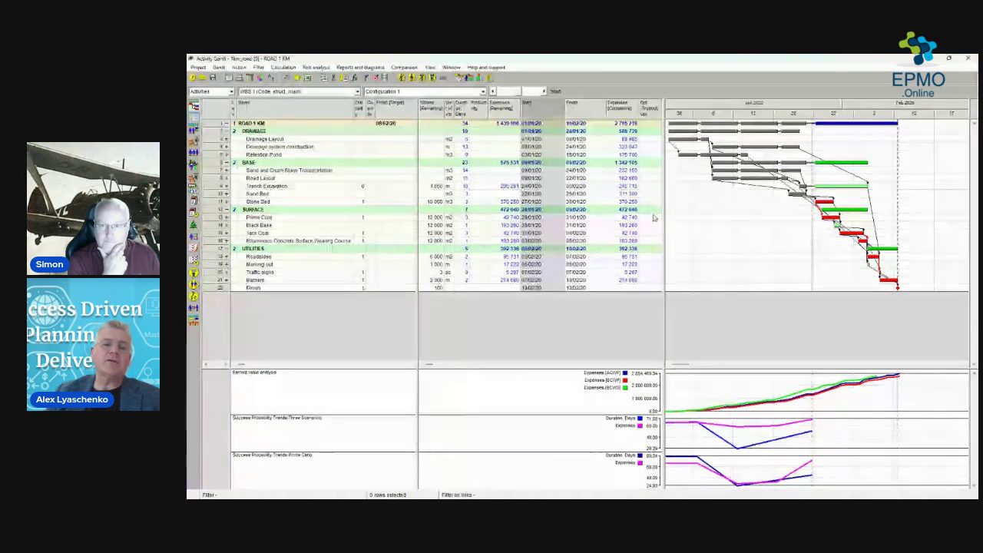
Step: Set the Finish field's date-time format to Date and time to minutes
click(598, 102)
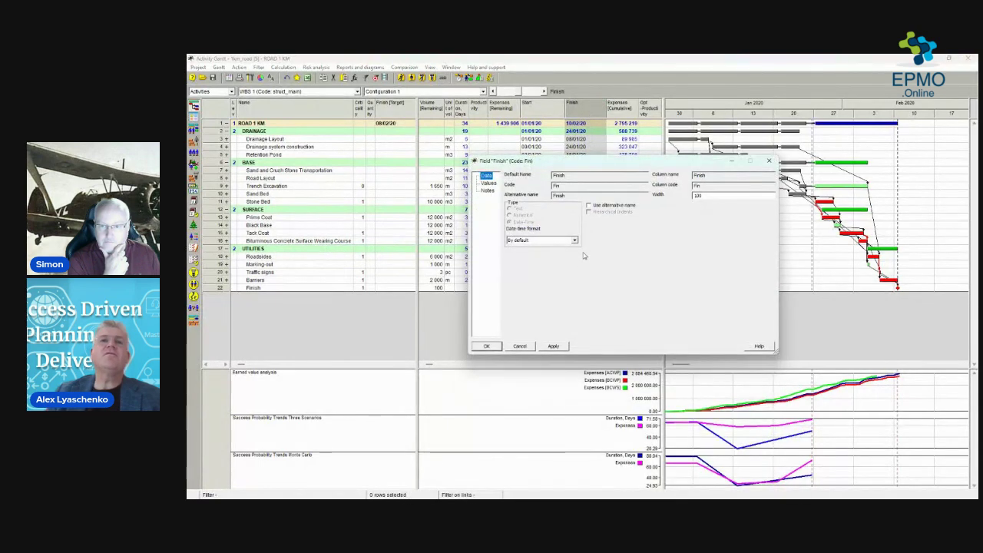
click(573, 241)
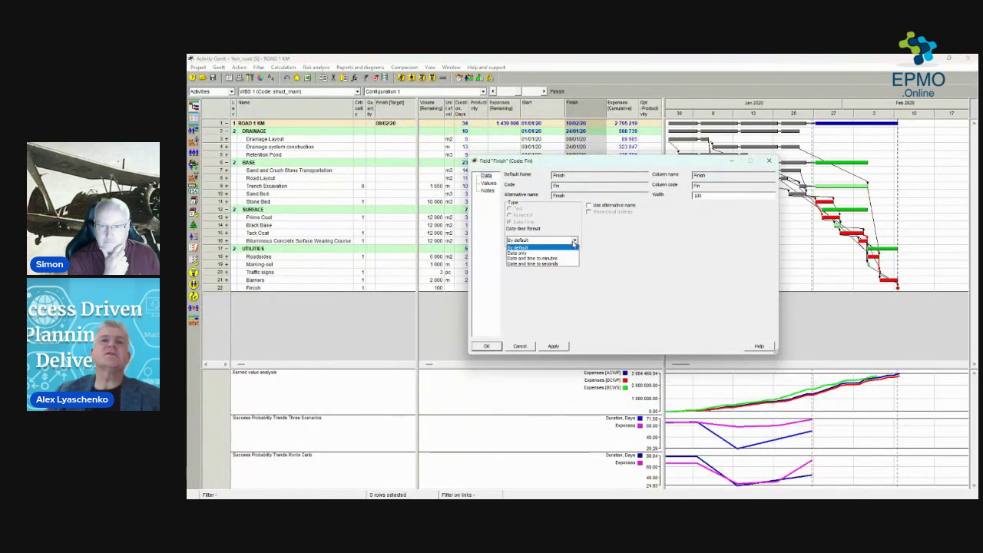
click(559, 258)
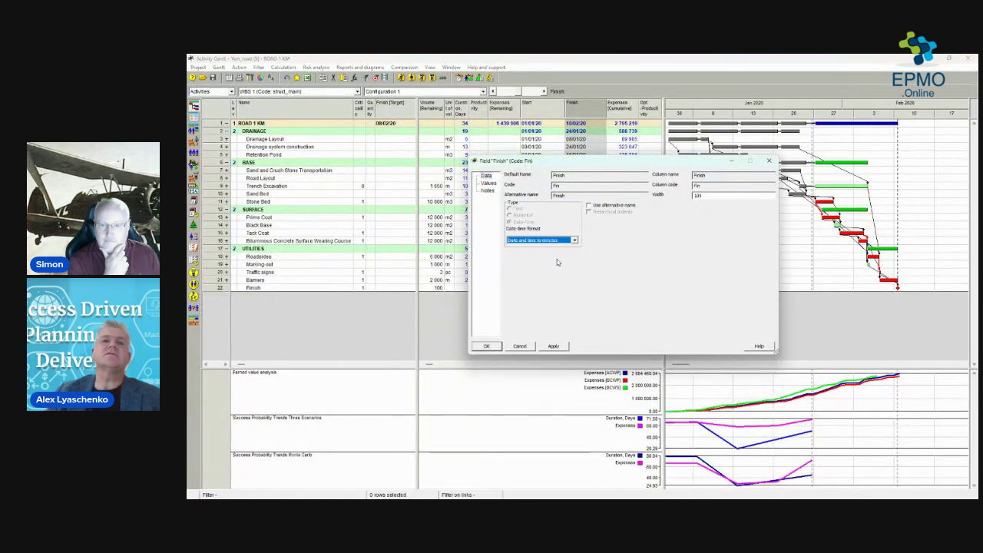
click(553, 346)
click(769, 160)
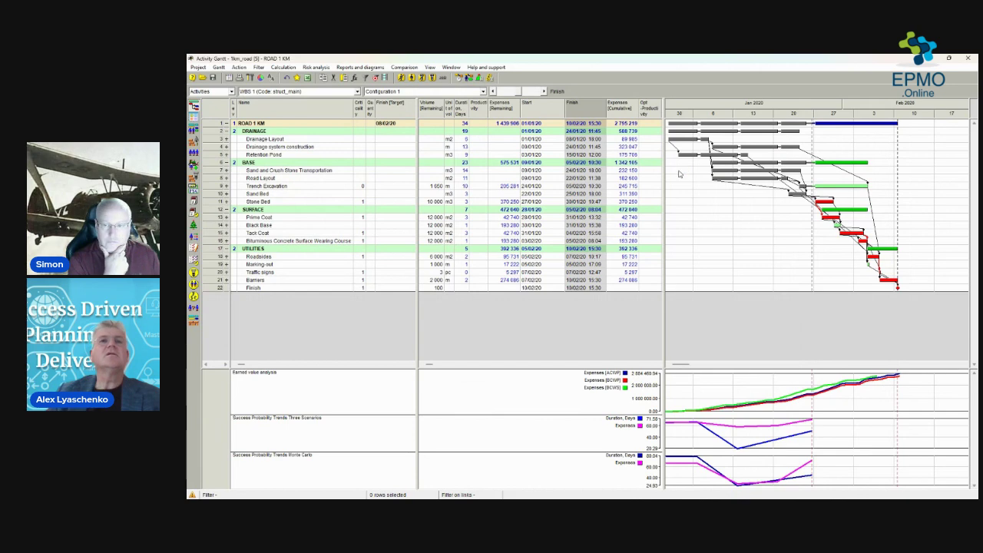
Step: Set the Expenses cost center to 1 decimal and adjust the width of the Expenses [Cumulative] column
right_click(626, 107)
click(655, 159)
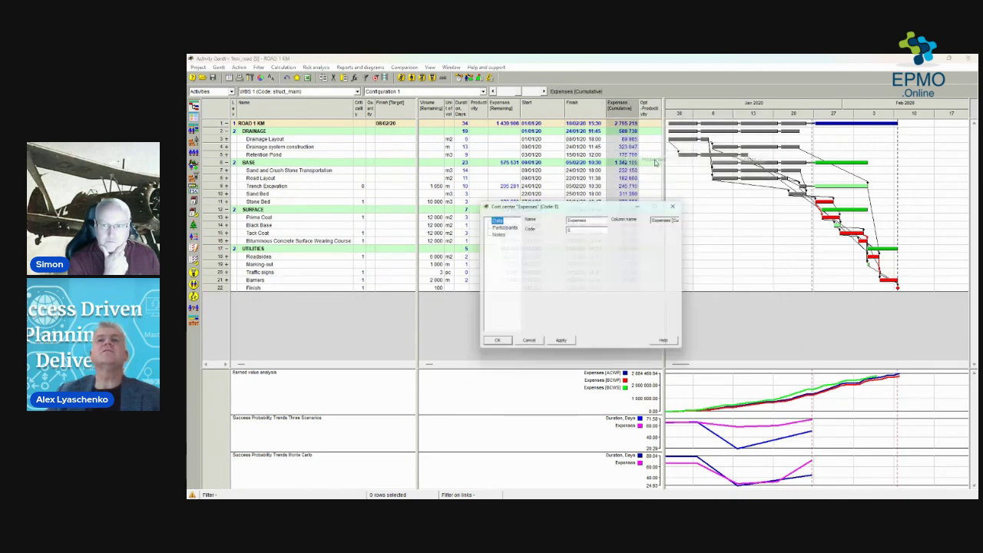
click(599, 274)
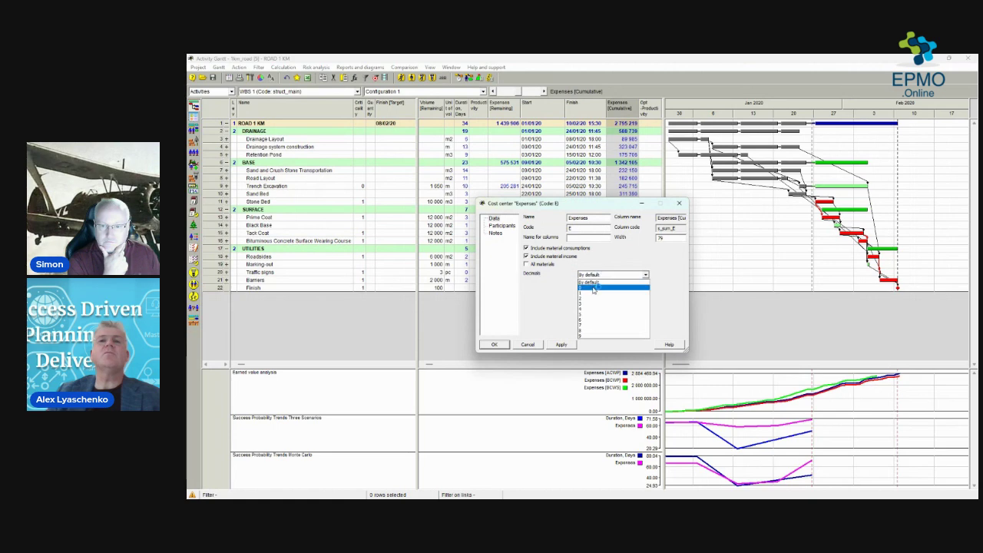
click(593, 295)
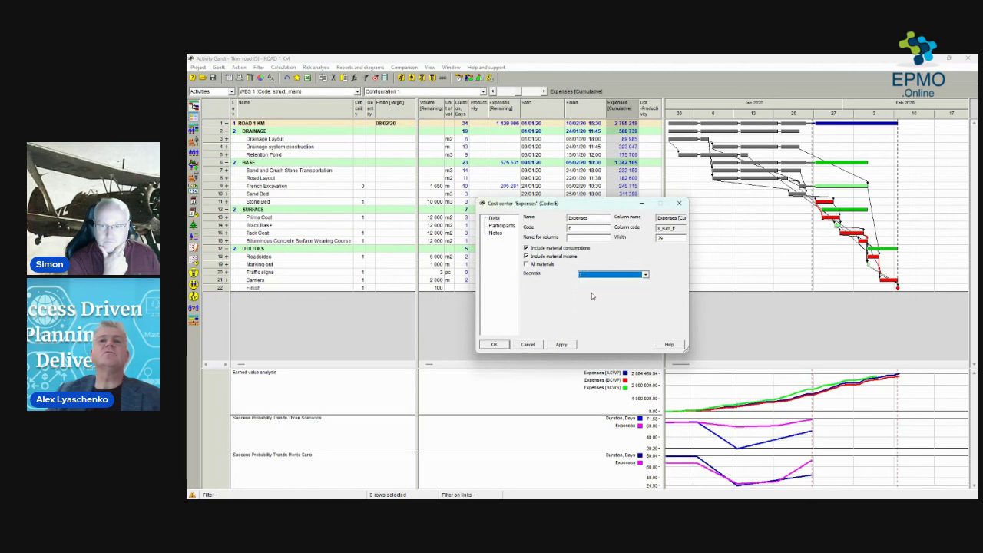
click(502, 345)
drag(639, 106, 643, 106)
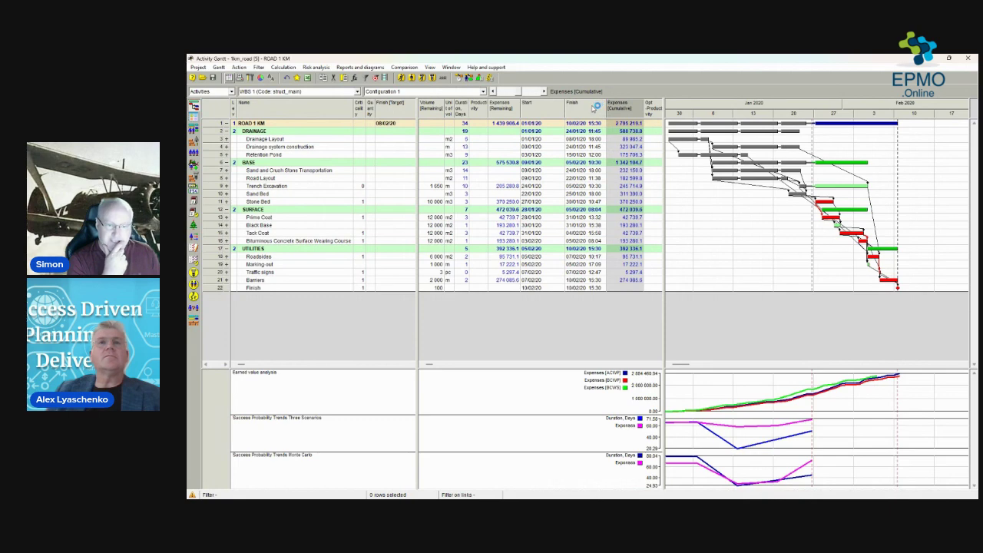
Step: Switch from the activity Gantt to the main window listing the ROAD 1 KM project's diagrams and tables
right_click(591, 109)
click(614, 82)
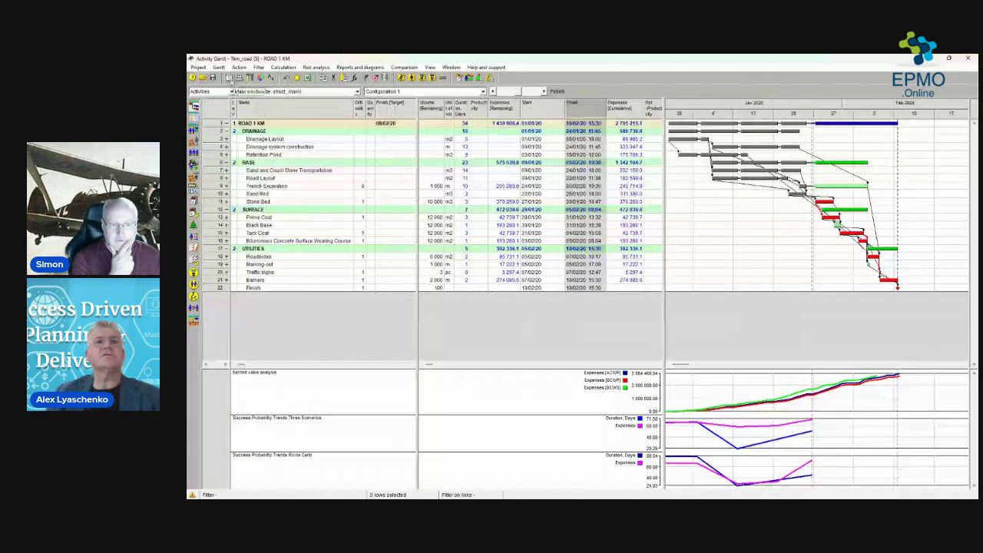
click(229, 80)
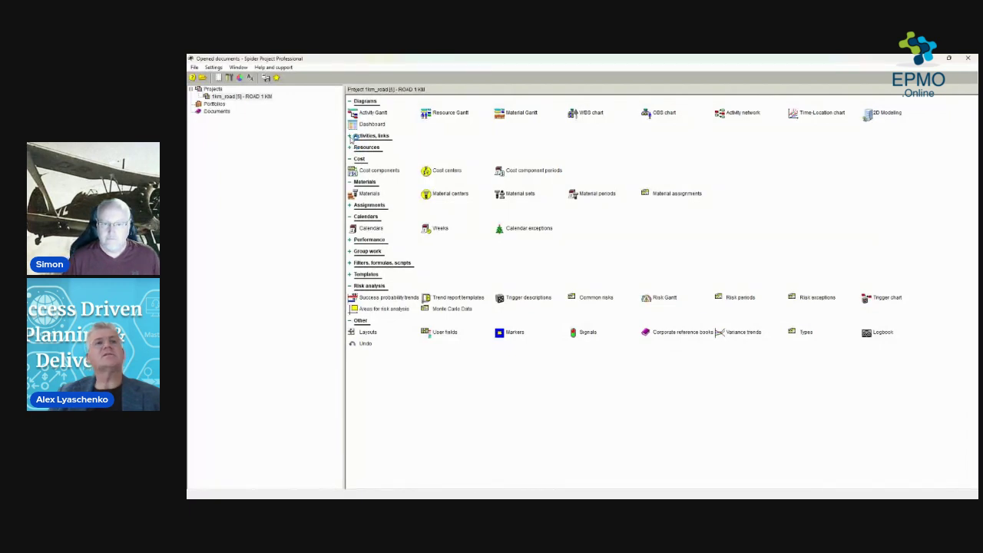
Step: Expand the Activities, links, Performance, Group work, Filters, formulas, scripts and Templates sections, and view the User fields table
click(350, 136)
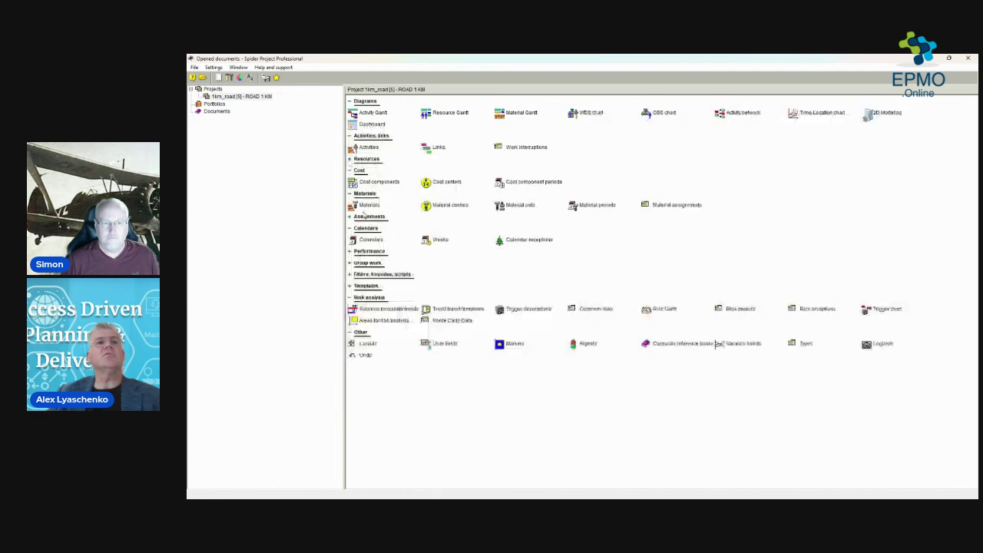
click(349, 251)
click(349, 274)
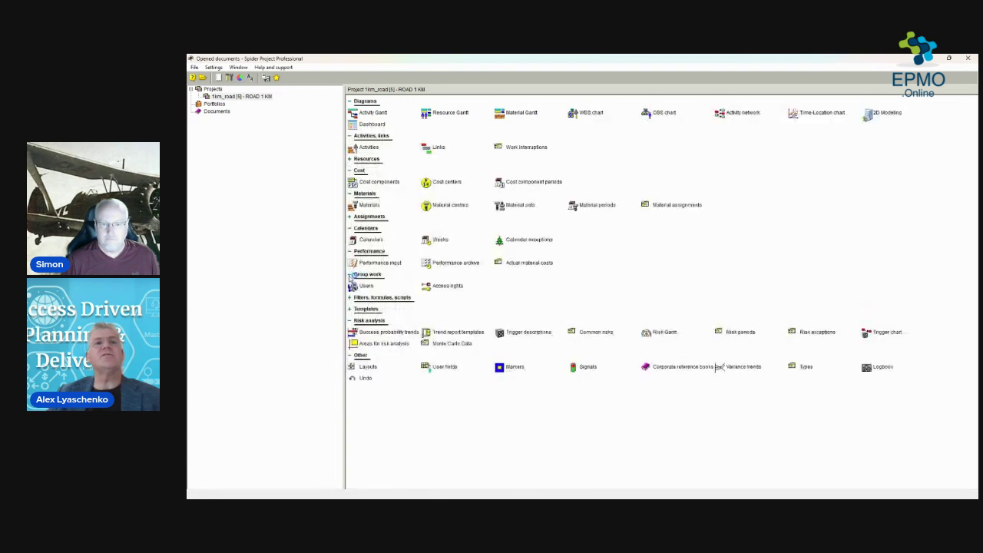
click(350, 297)
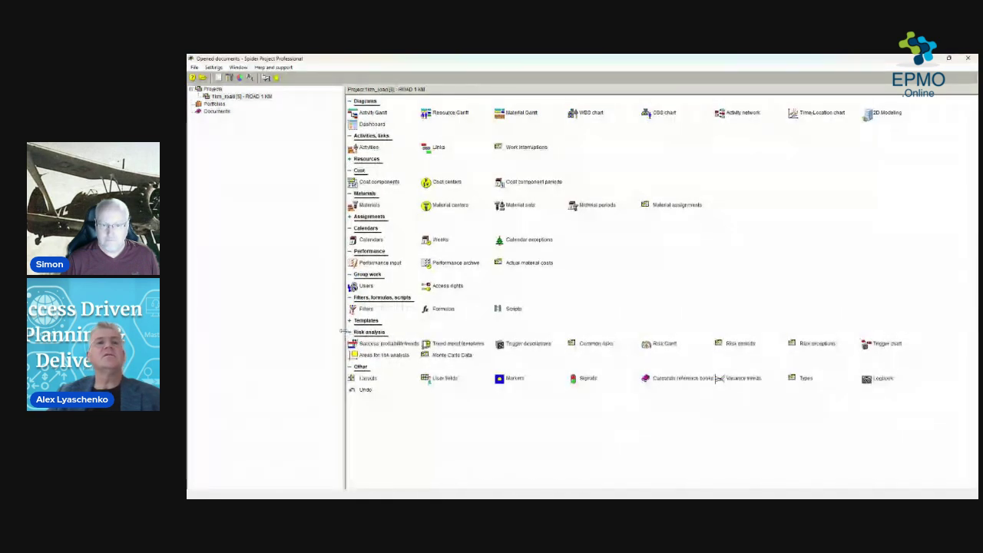
click(349, 320)
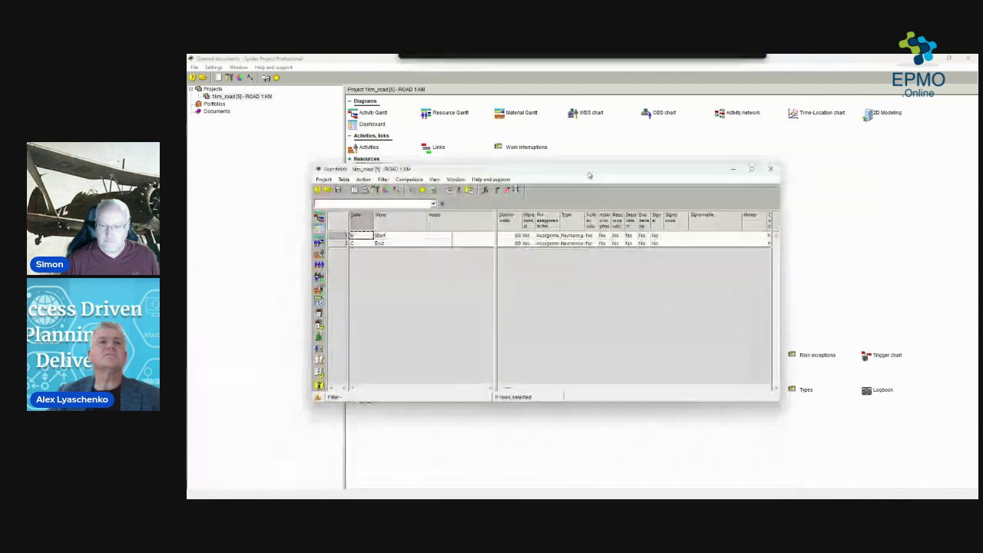
click(770, 169)
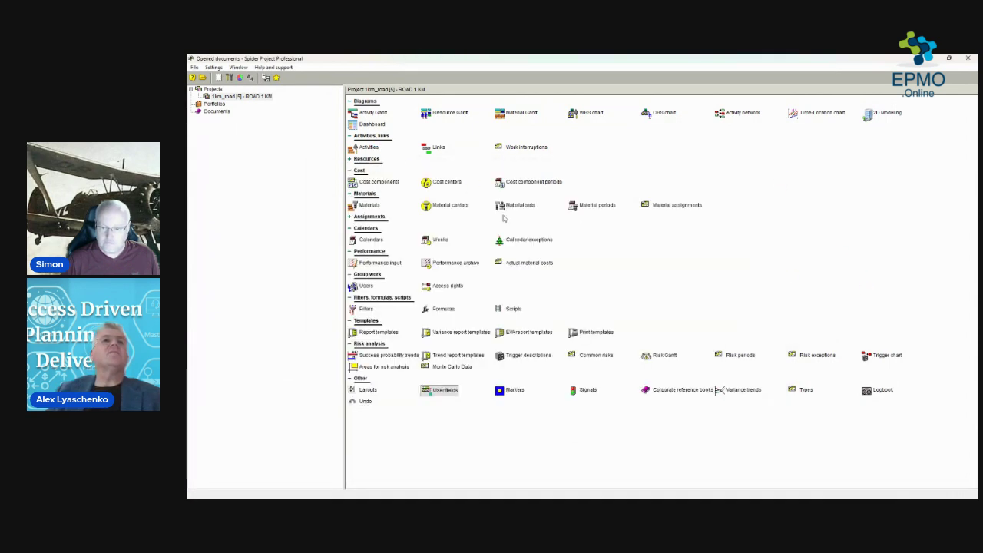
Step: View the Activities table of the ROAD 1 KM project in a maximized window, and return to the project's document list
click(371, 148)
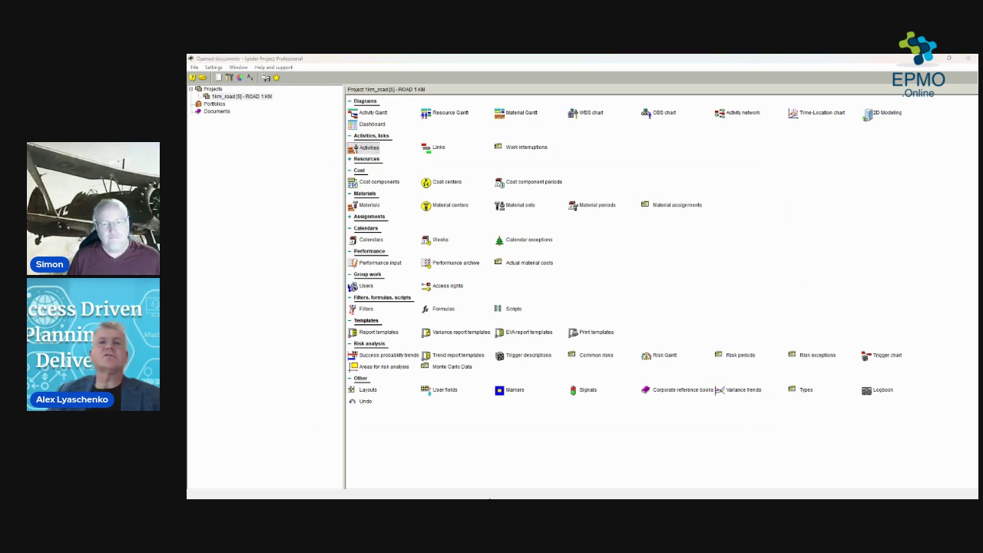
drag(797, 198, 651, 91)
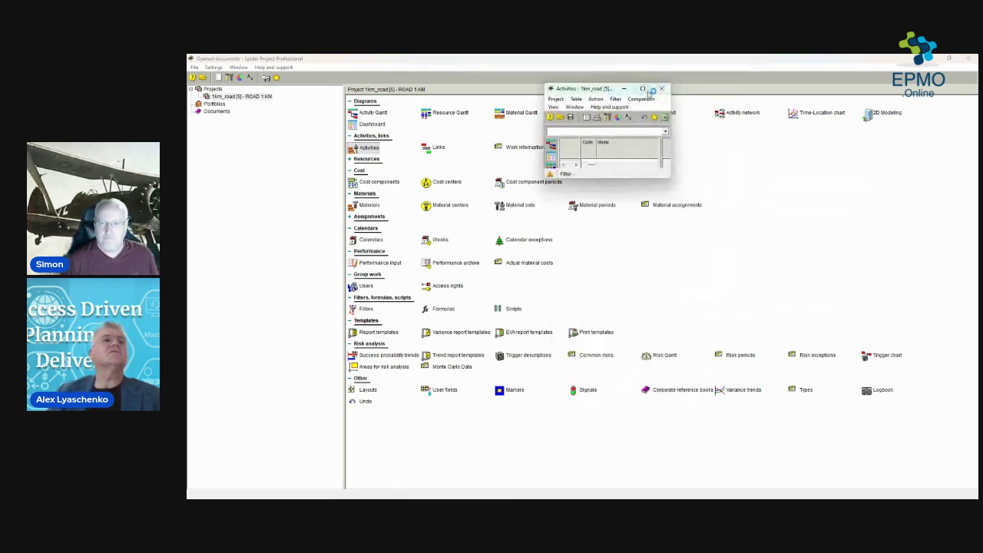
click(643, 89)
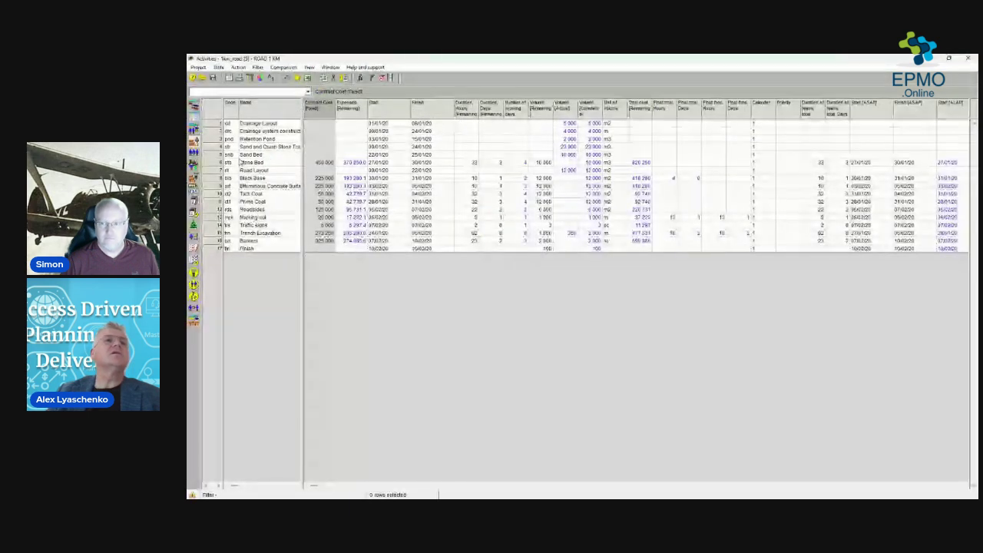
click(229, 79)
Step: Open the project's Links table in a maximized window and widen its frozen column area and the Type column
click(439, 151)
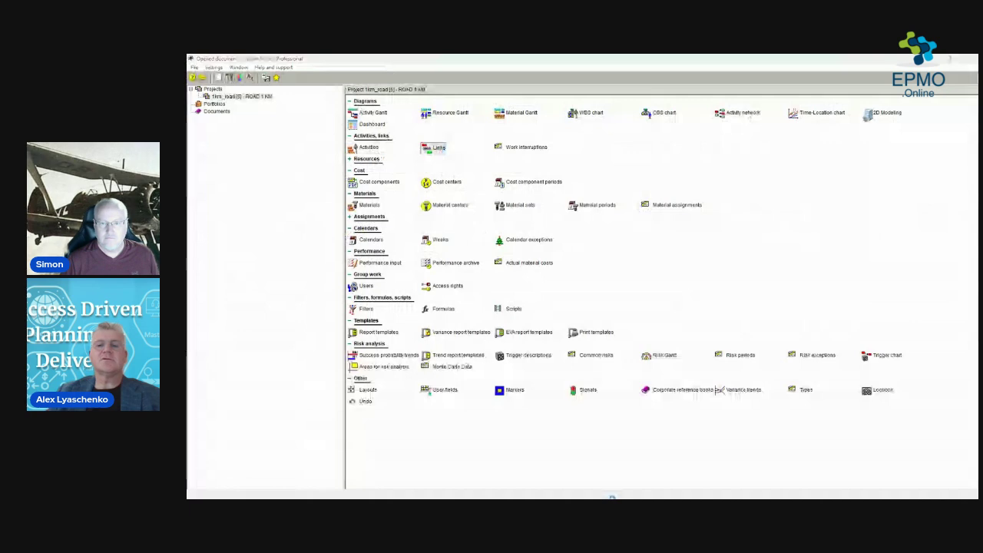
drag(485, 332, 591, 89)
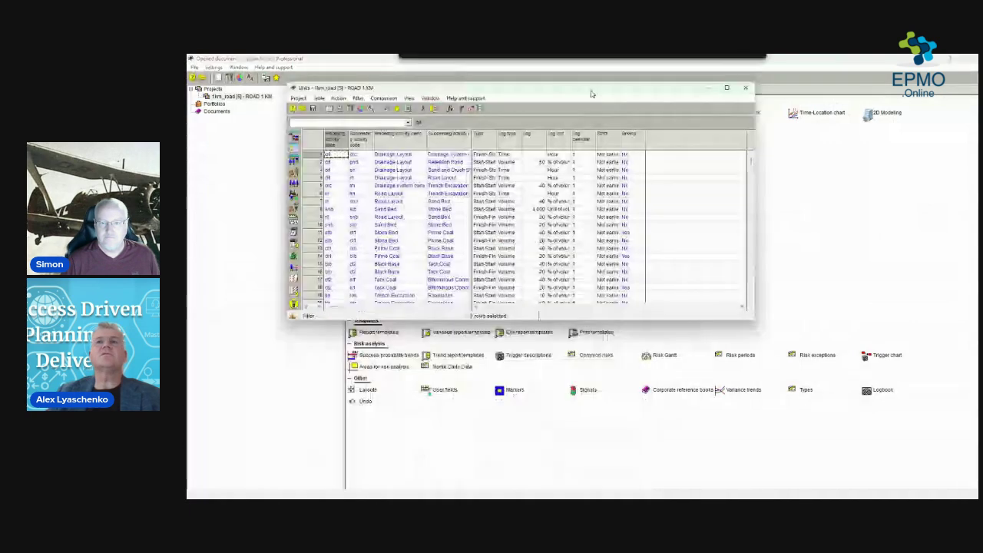
click(727, 88)
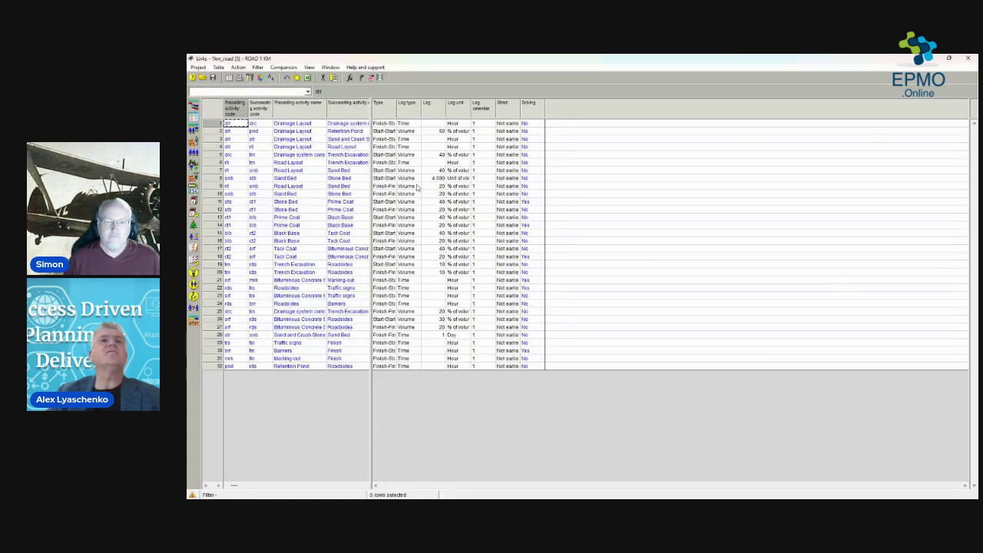
drag(369, 113, 424, 117)
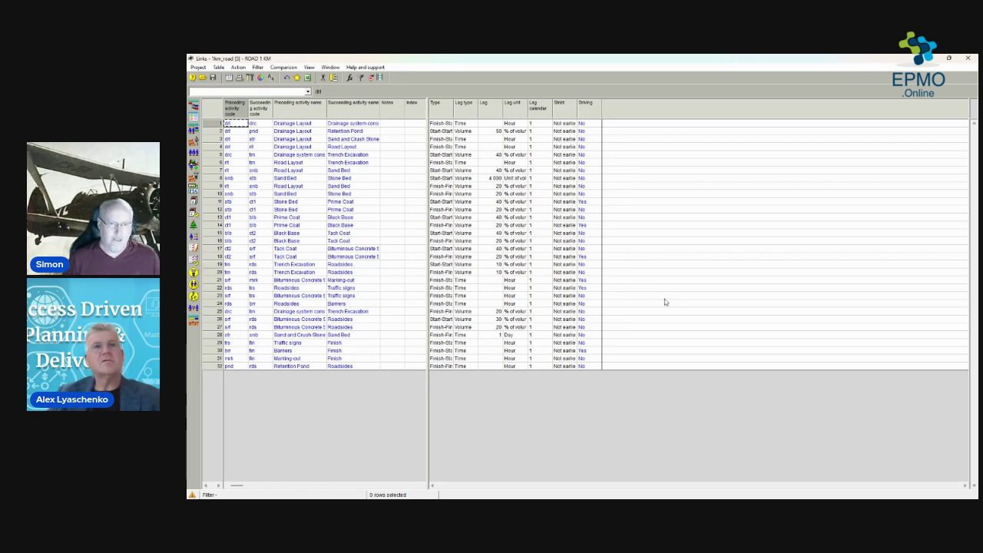
drag(453, 110, 484, 111)
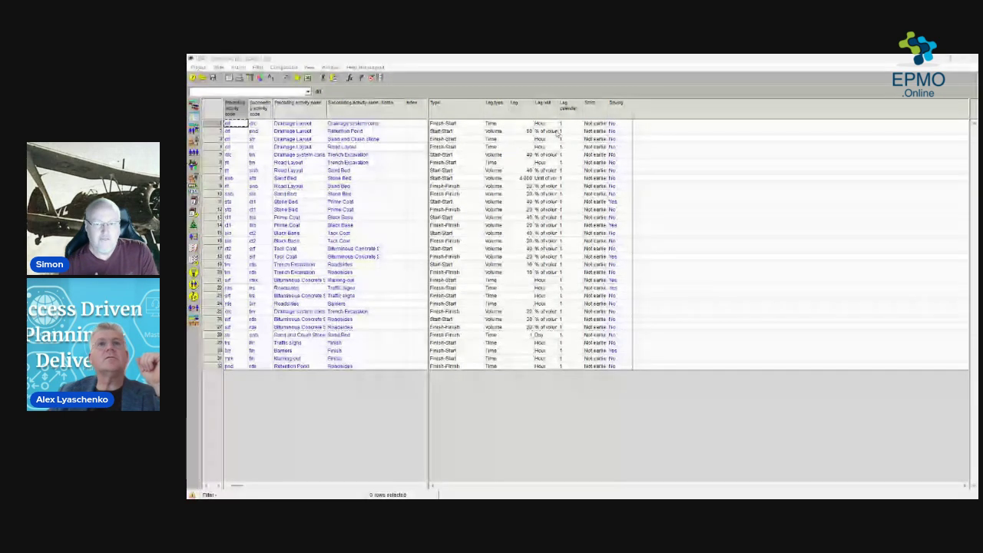
Step: View the properties of the Type field in the Links table, and close them
right_click(453, 122)
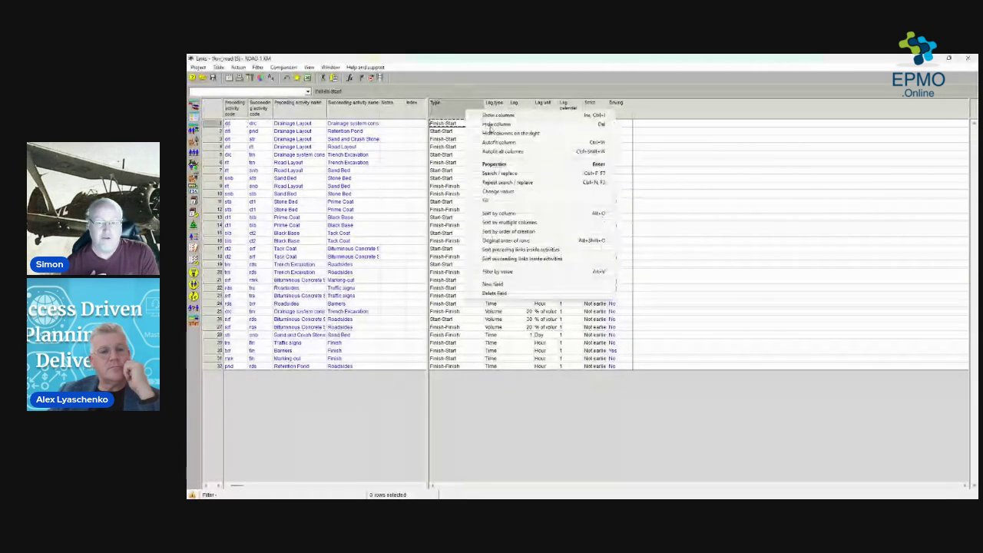
click(763, 91)
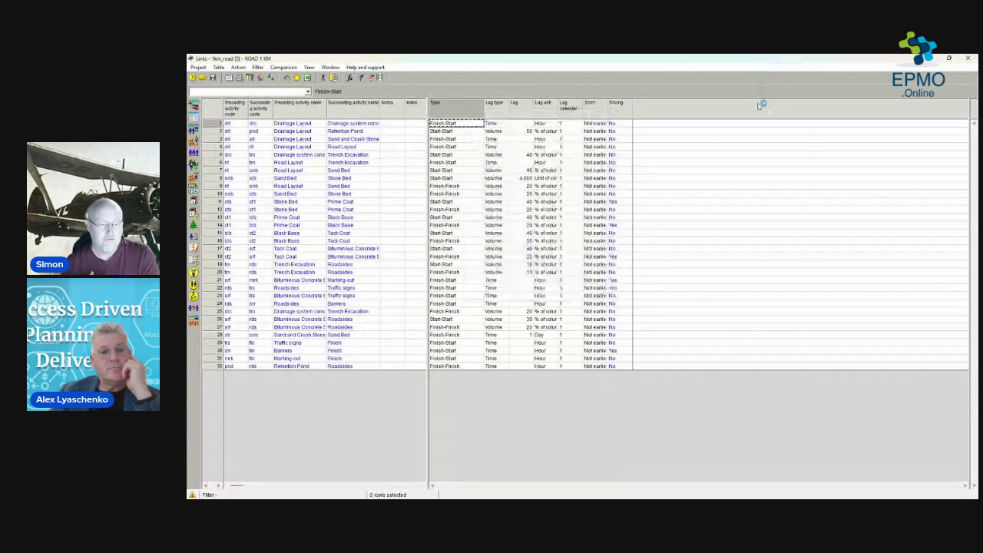
right_click(467, 109)
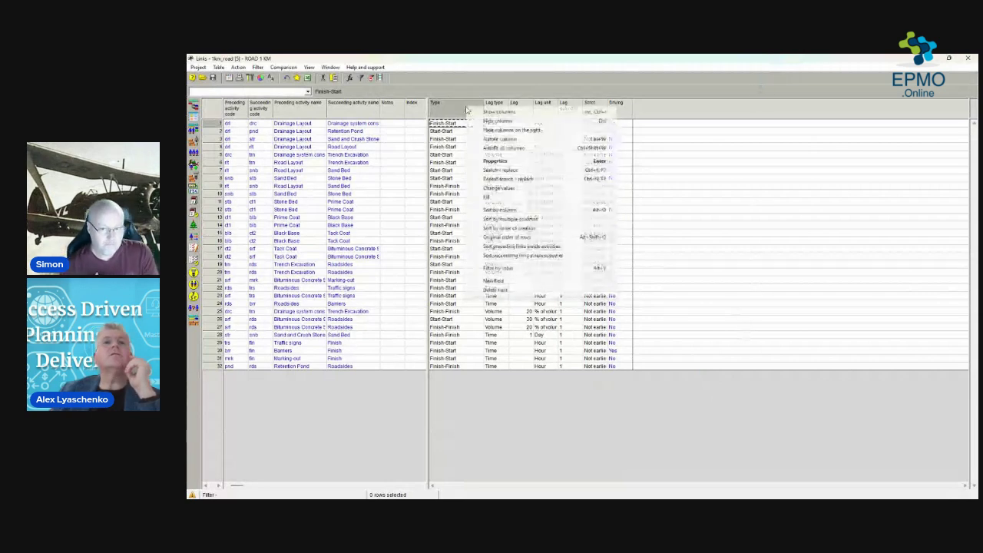
click(496, 162)
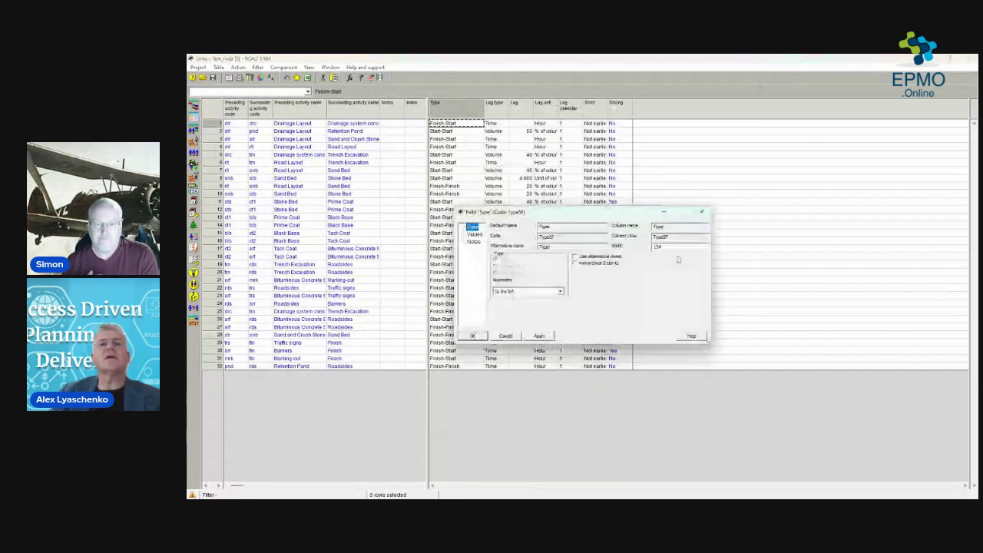
click(701, 211)
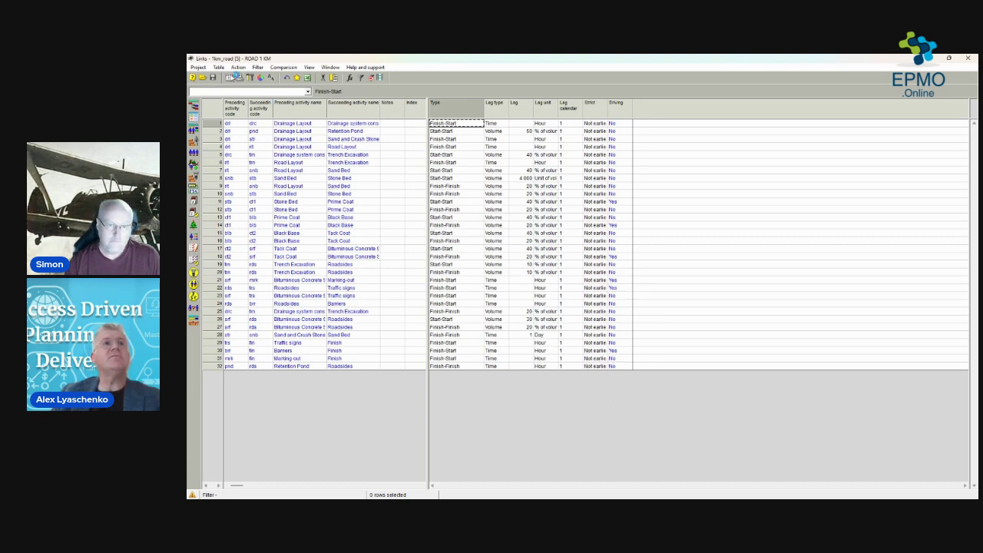
Step: Leave the Links table for the project's document list, open the project's Activity Gantt, and switch to the Resource Gantt
click(228, 80)
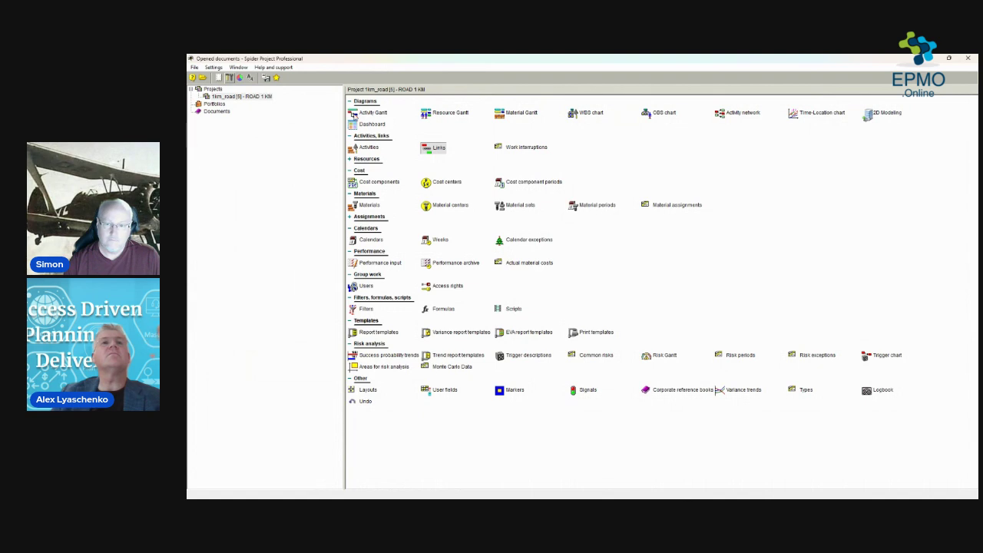
click(593, 113)
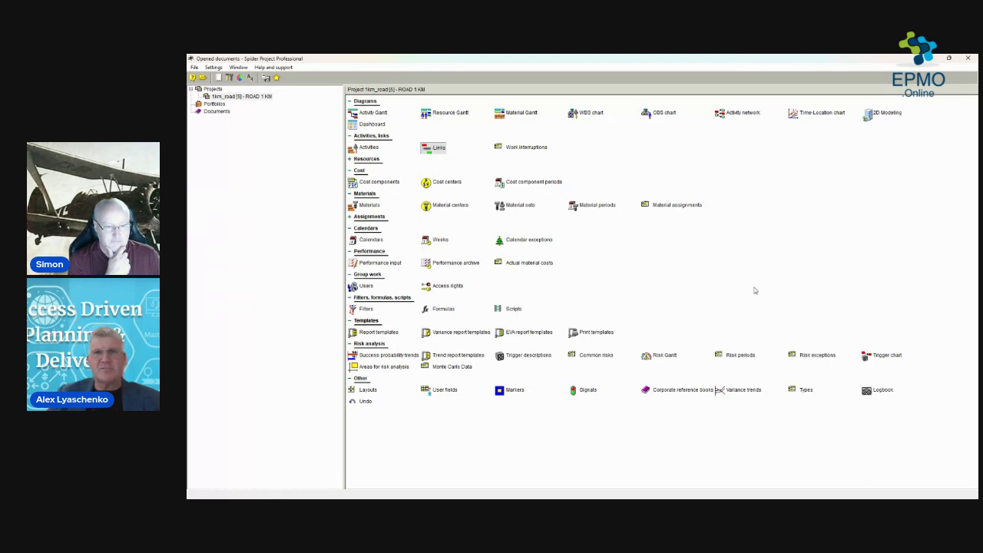
double_click(225, 95)
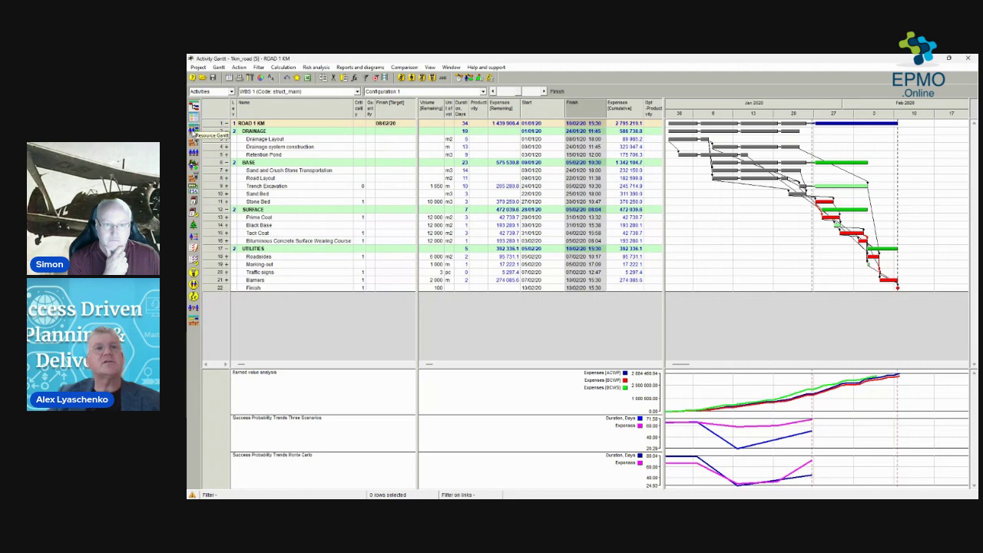
click(194, 131)
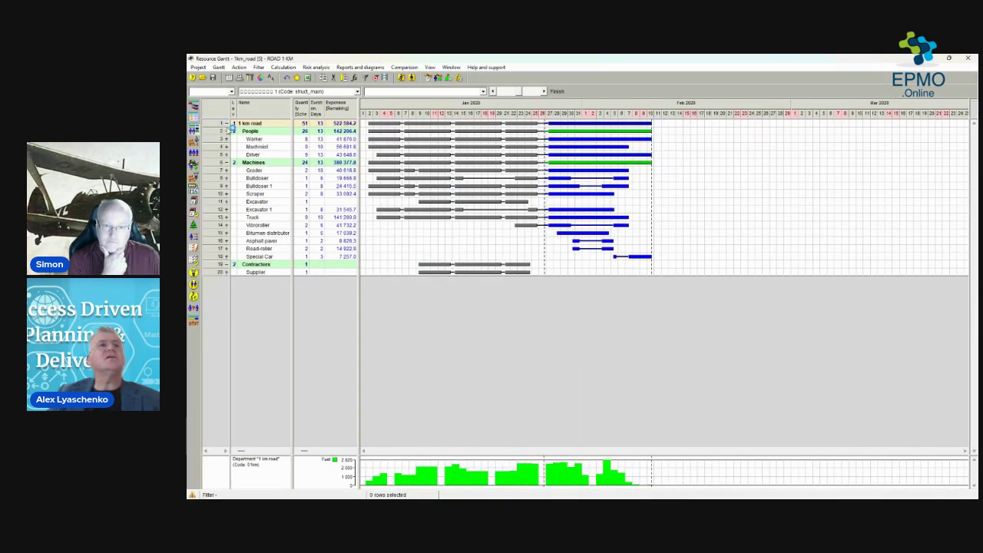
Step: Collapse the People, Machines and Contractors groups in the Resource Gantt
click(228, 131)
click(228, 139)
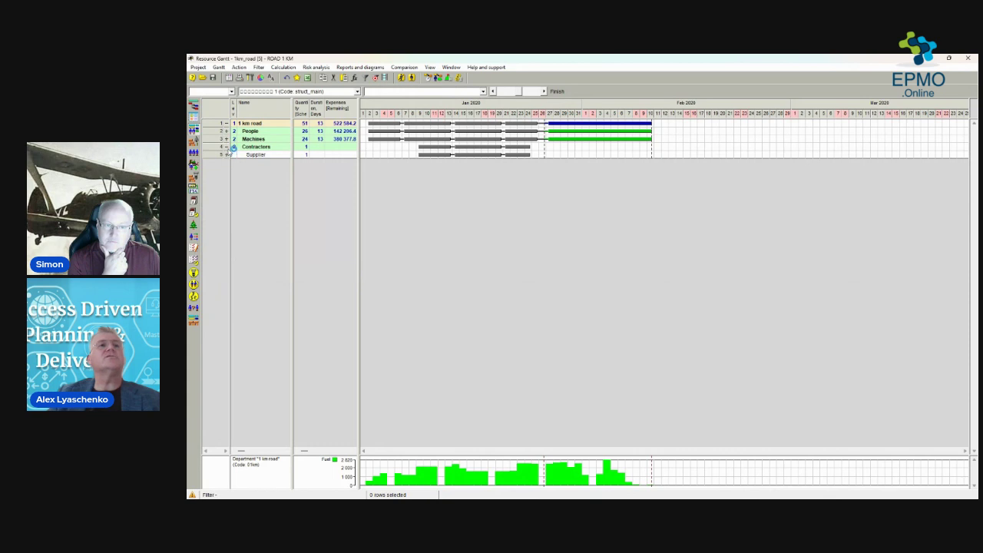
click(228, 146)
Step: Expand People down to the Worker's activities and Machines down to the Grader's activities in the Resource Gantt
click(228, 130)
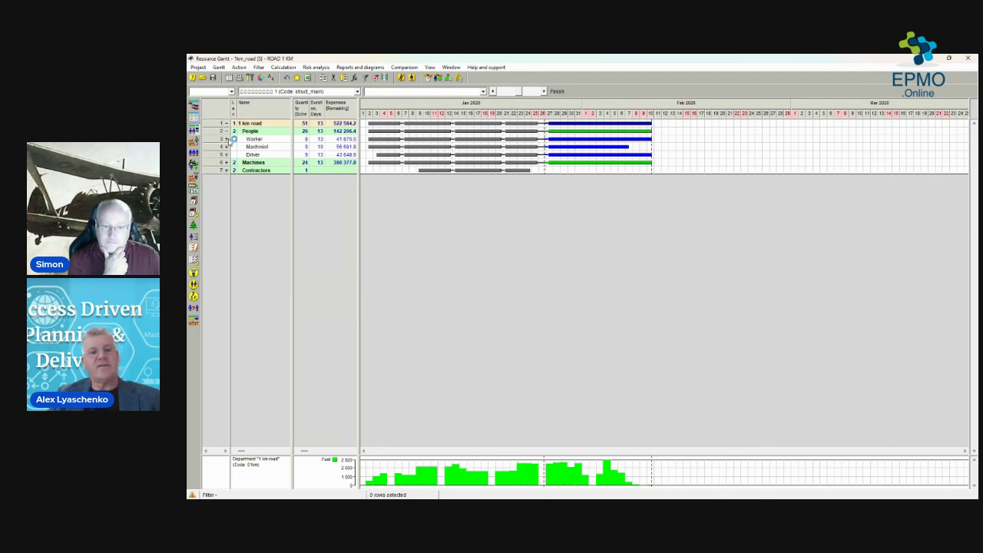
click(226, 138)
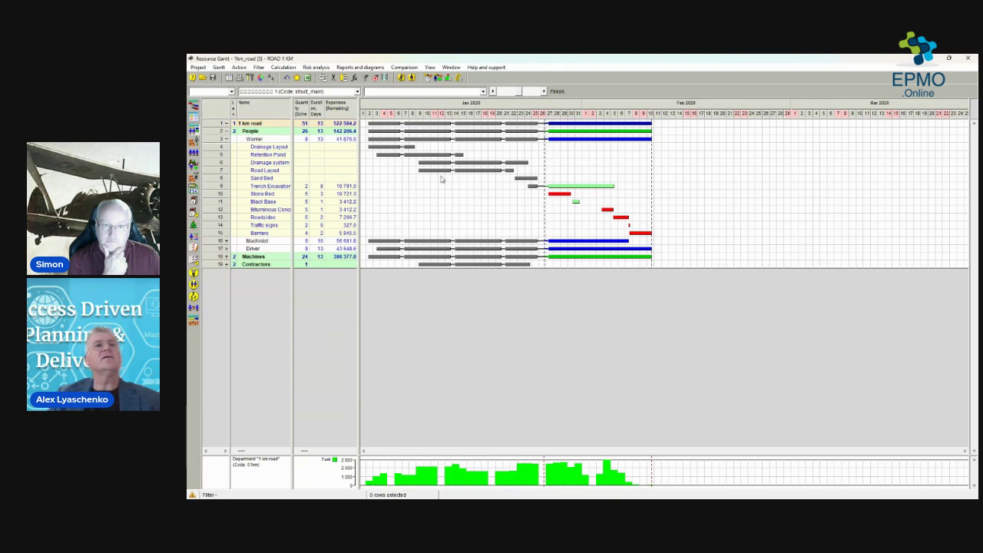
click(276, 142)
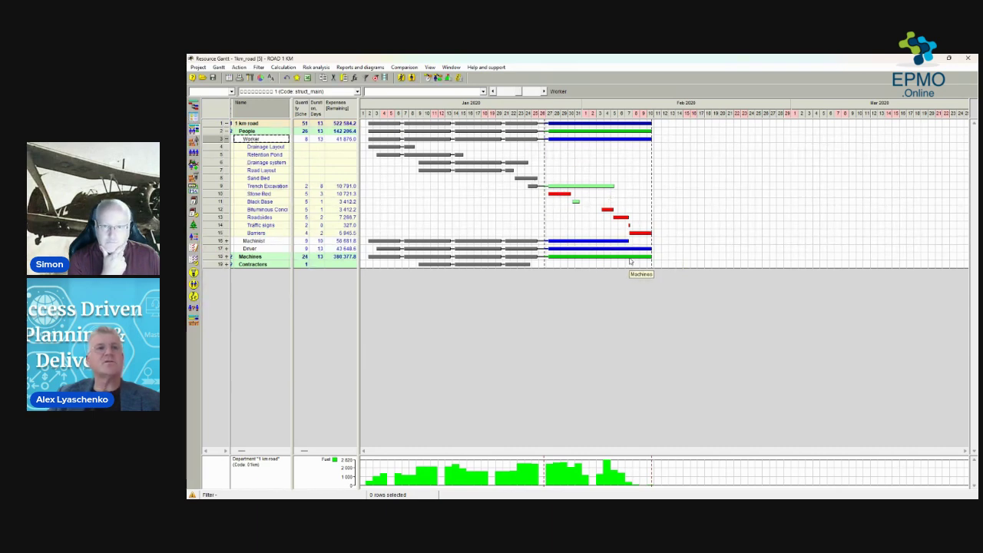
click(226, 257)
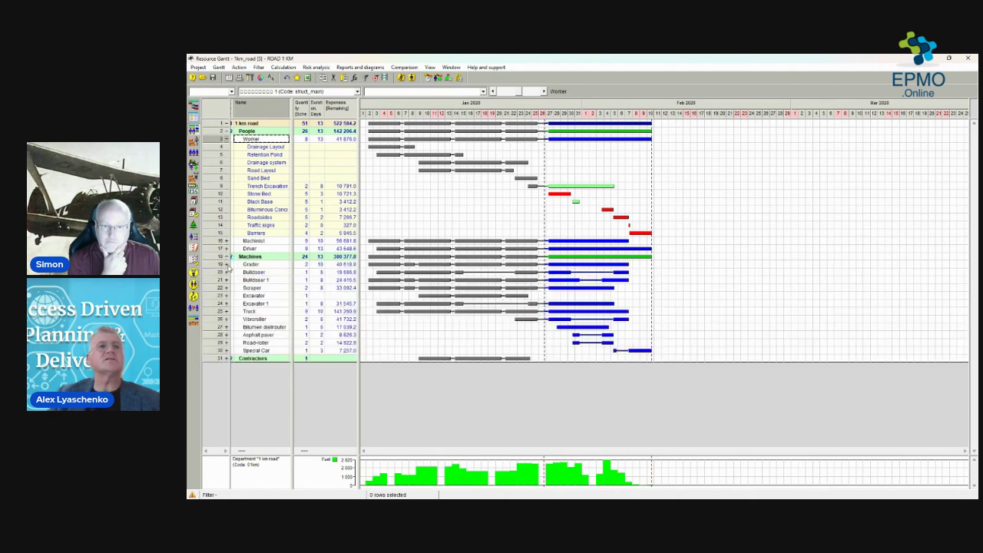
click(227, 264)
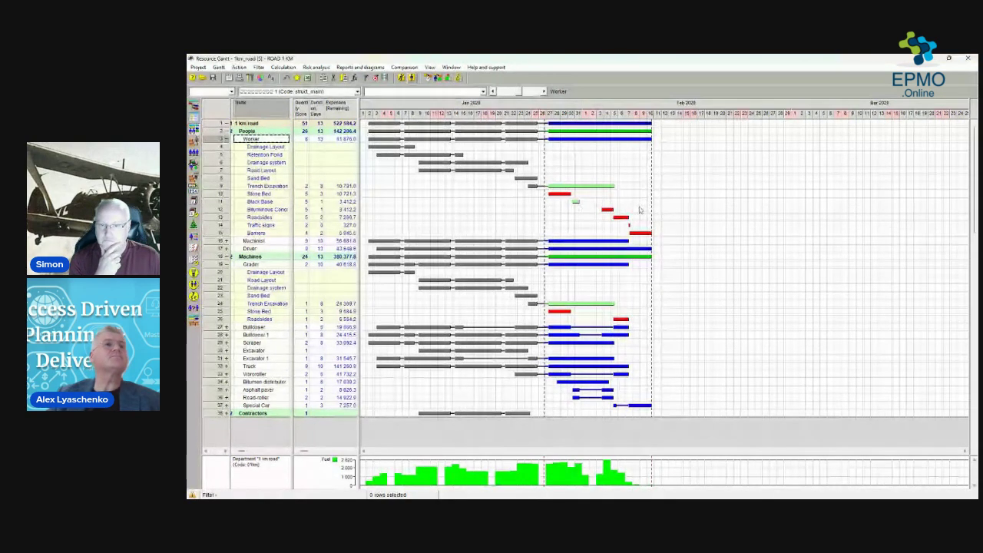
Step: Open the Resources table from the Resource Gantt and widen its Quantity column to fit the full heading
click(194, 161)
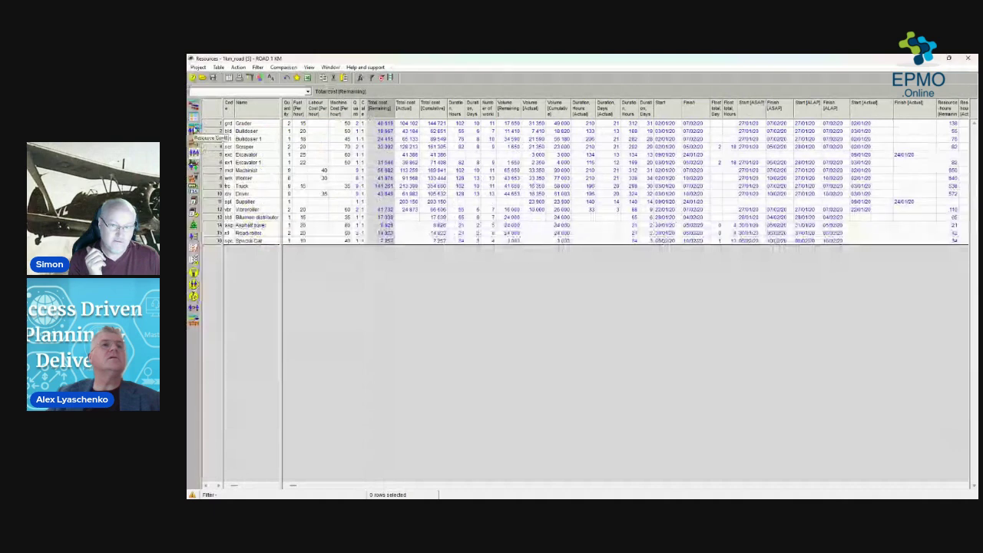
click(193, 142)
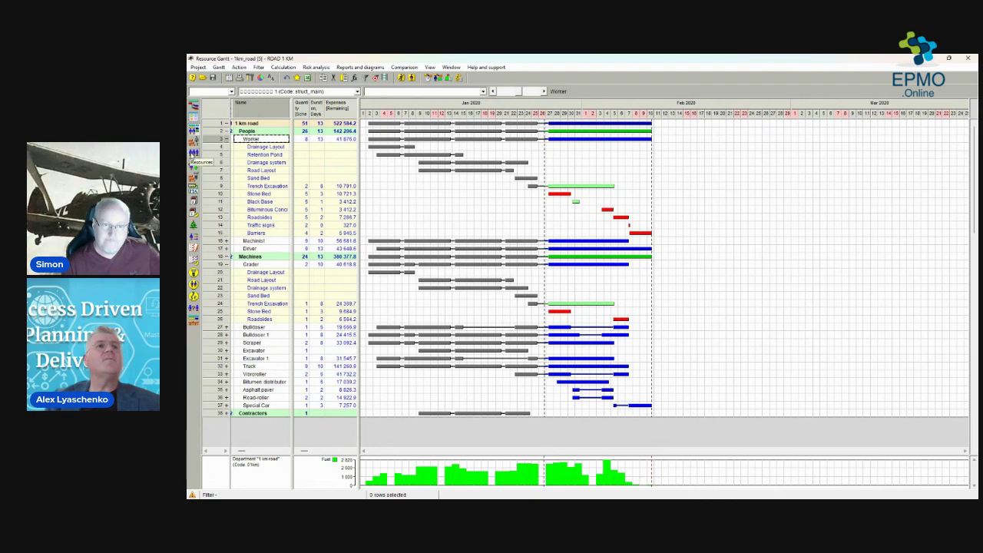
click(194, 154)
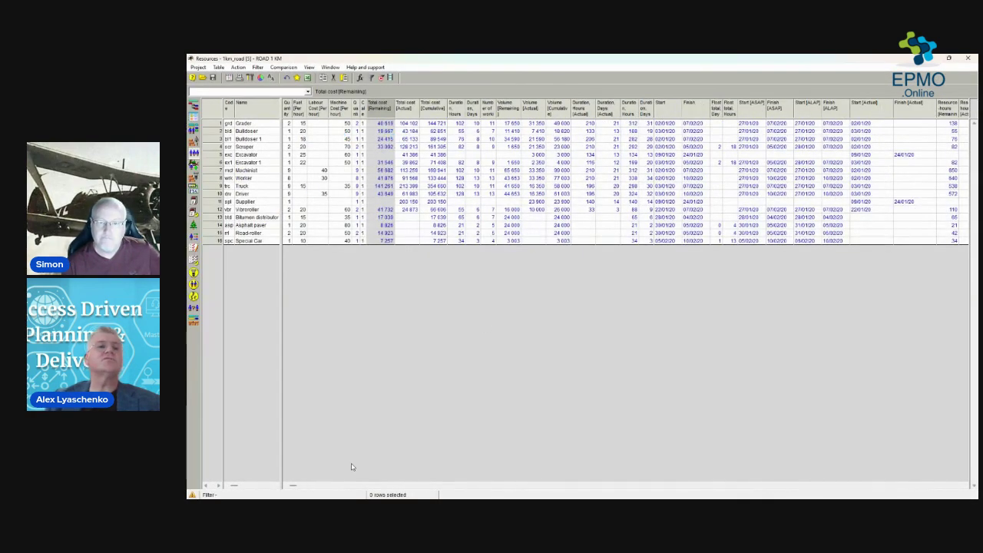
mouse_move(294, 486)
mouse_down()
mouse_move(303, 487)
mouse_move(294, 487)
mouse_up()
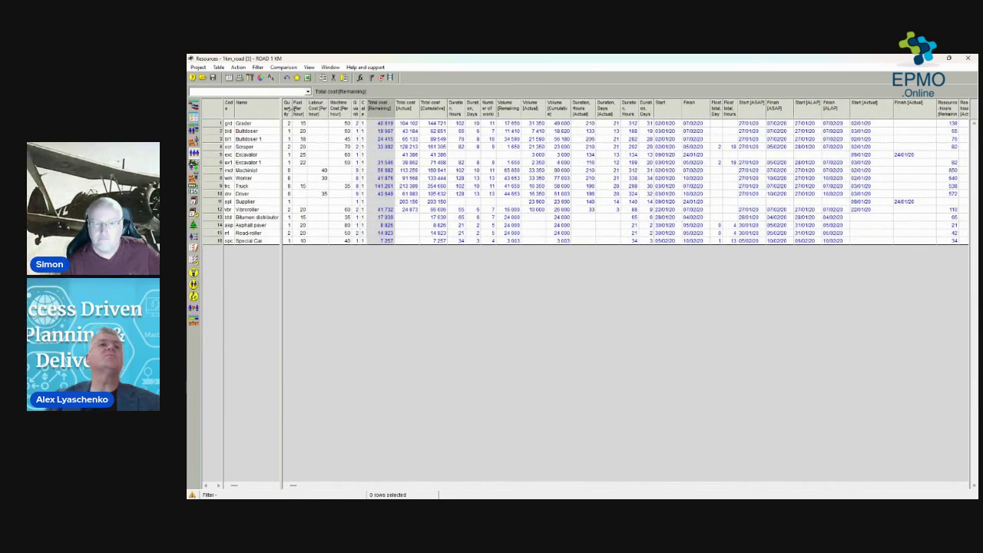
click(289, 110)
mouse_move(292, 112)
mouse_down()
mouse_move(317, 108)
mouse_move(296, 112)
mouse_up()
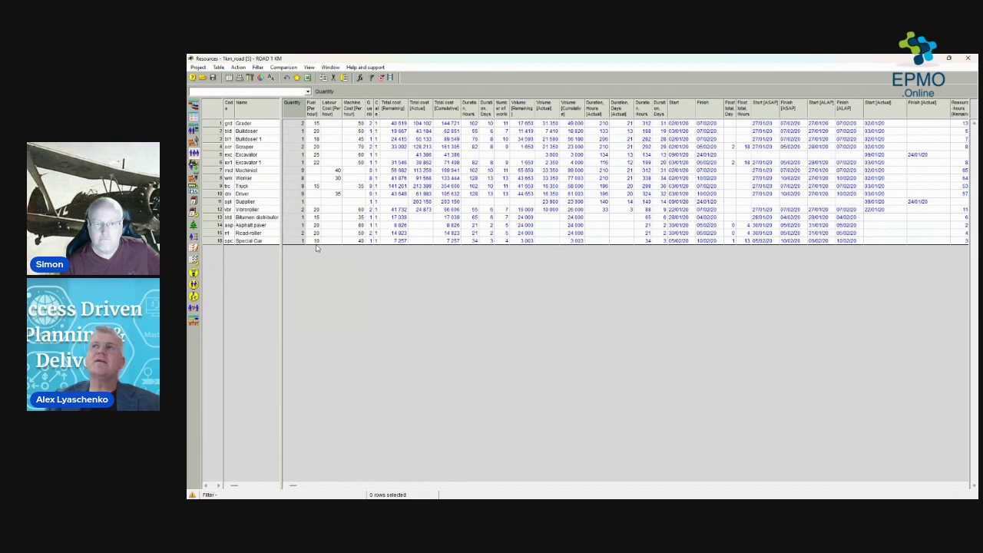
Step: Open the properties of the Grader resource and move the dialog up over the Resources table
click(207, 125)
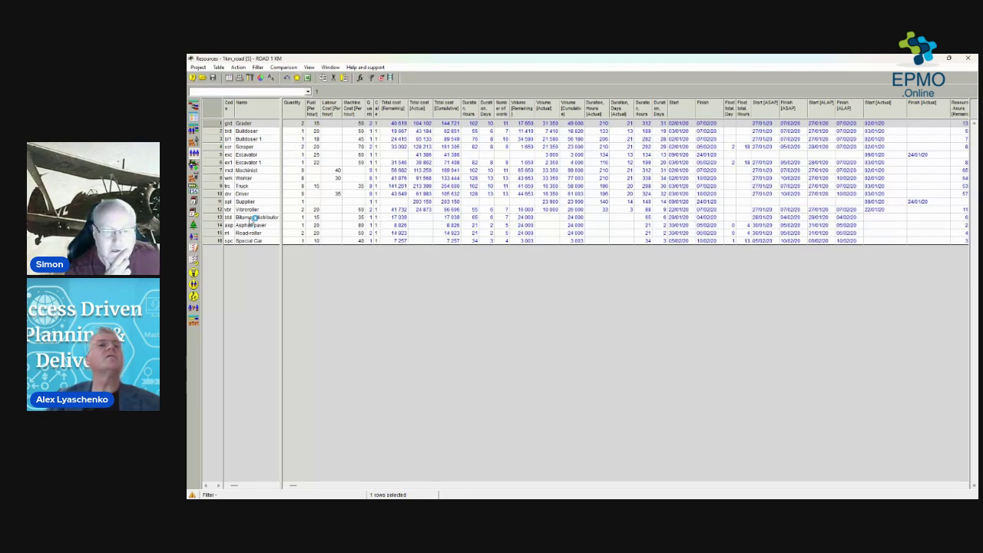
double_click(253, 132)
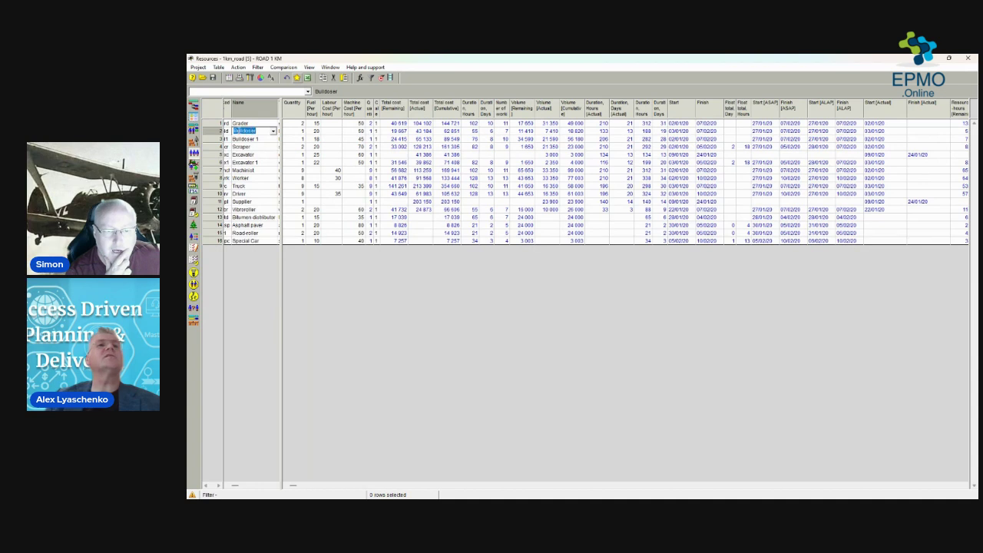
click(209, 126)
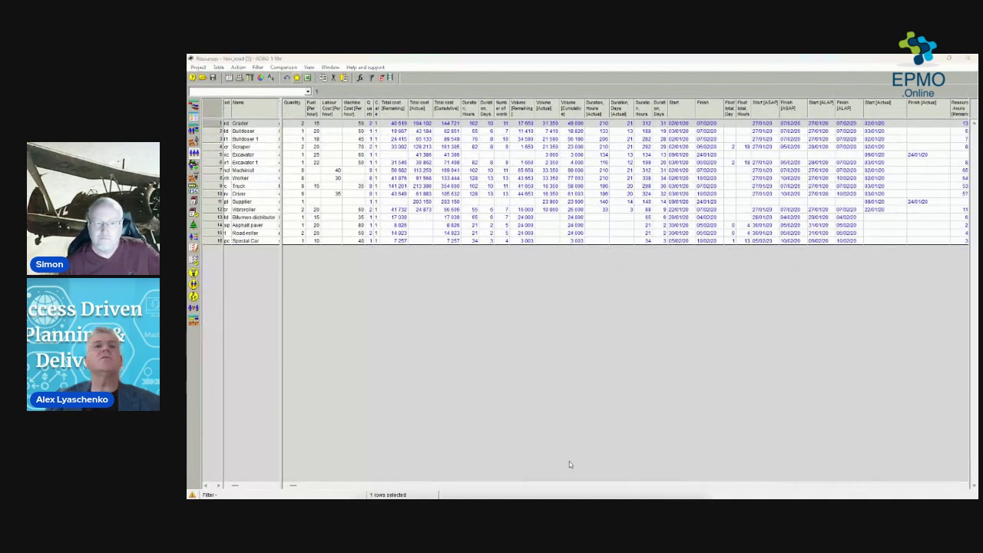
drag(569, 465, 577, 172)
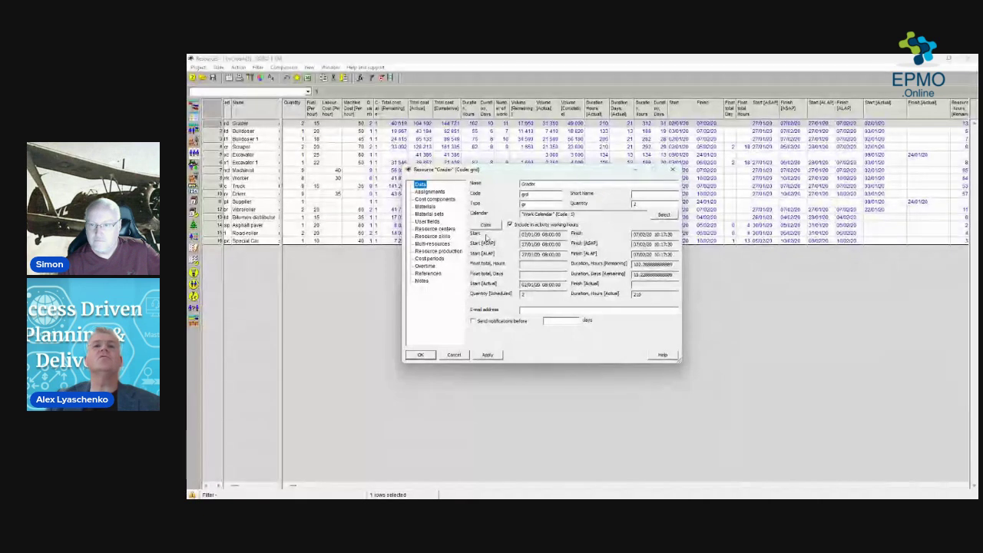
Step: Review the Grader resource's assignments, cost components, materials, user fields and resource centers in its properties
click(429, 192)
click(434, 199)
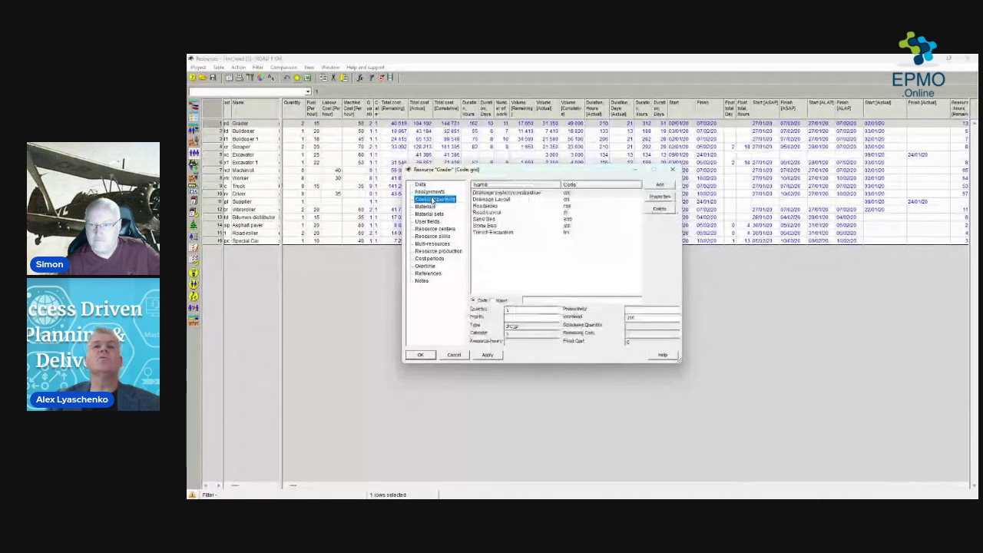
click(427, 207)
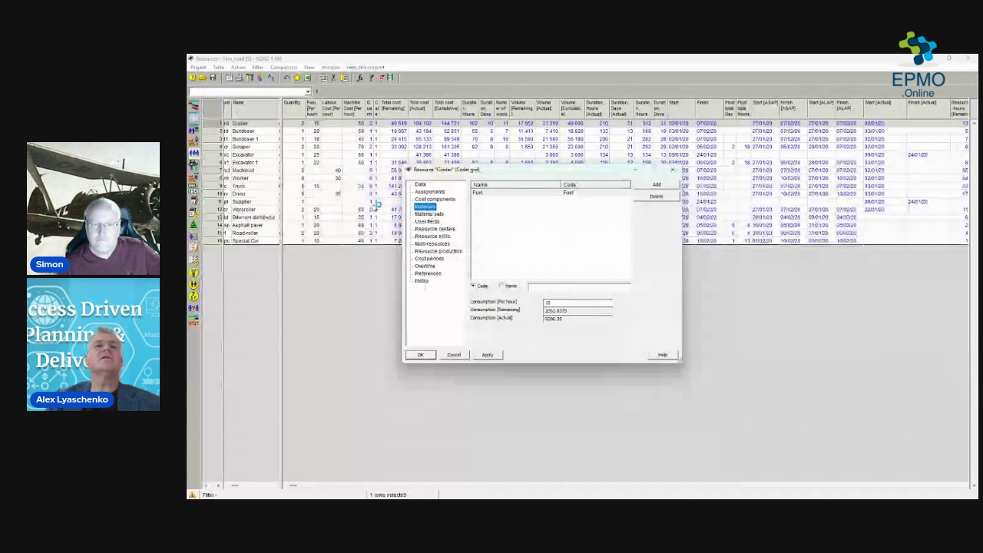
click(428, 221)
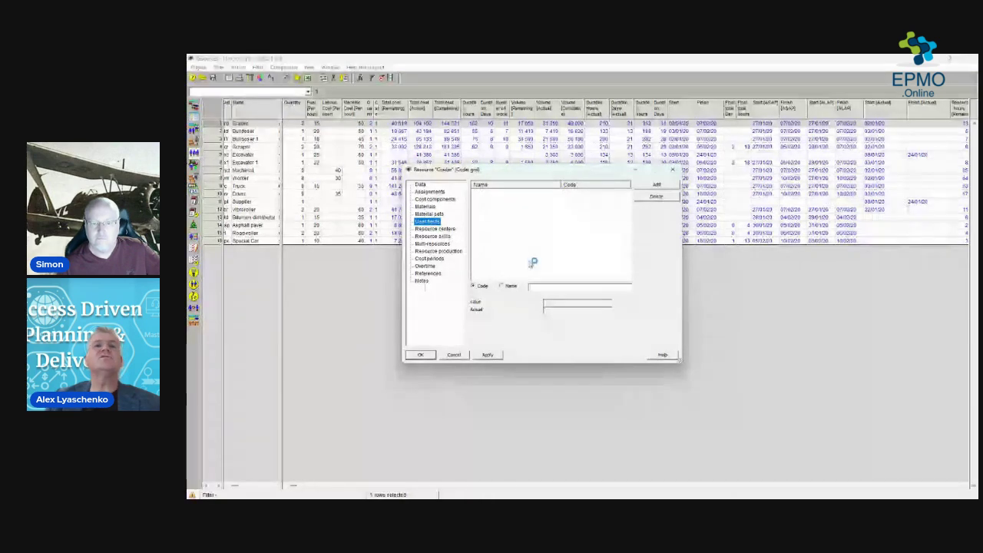
click(439, 229)
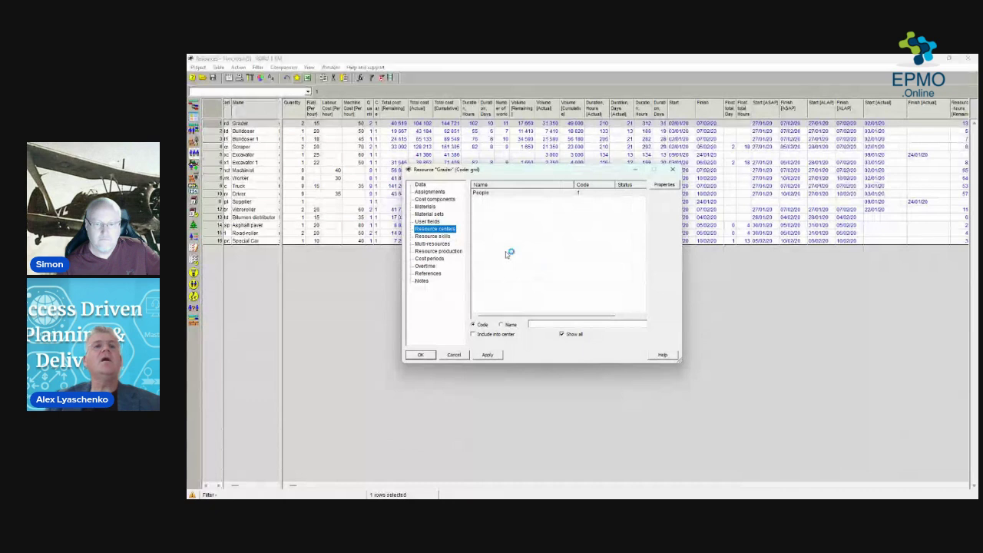
Step: Review the Grader's resource skills, including Bulldozer and Excavator, and its resource production settings, and close the properties
click(443, 236)
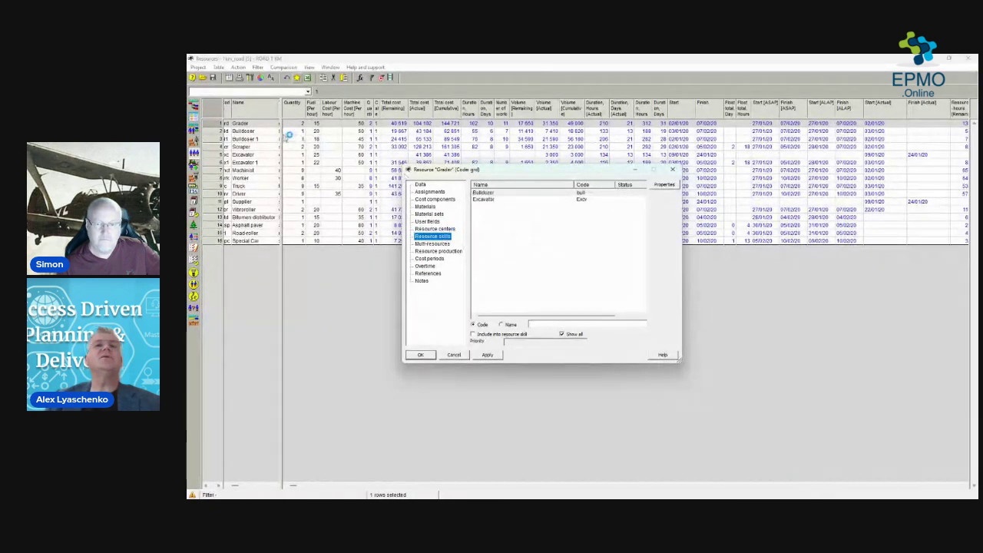
click(485, 192)
click(484, 199)
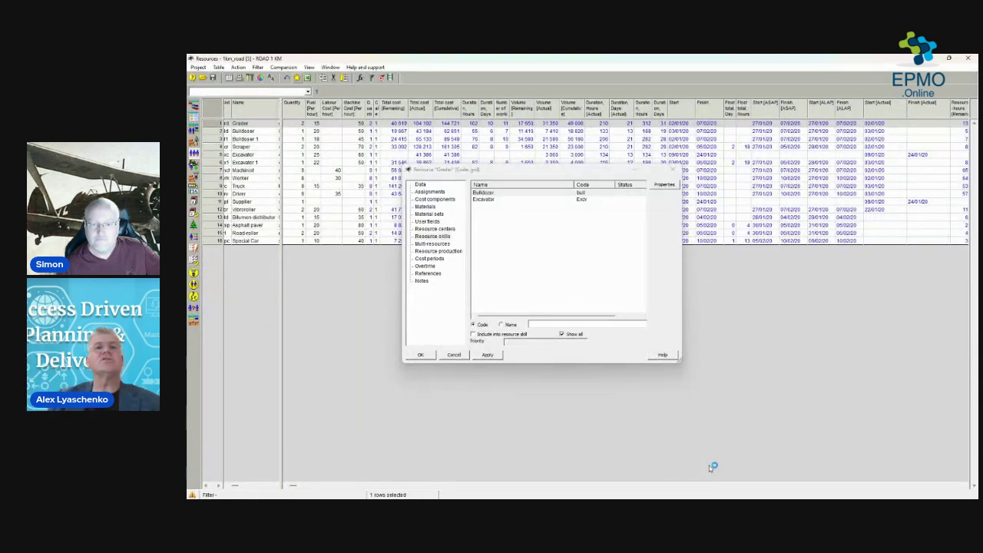
click(437, 251)
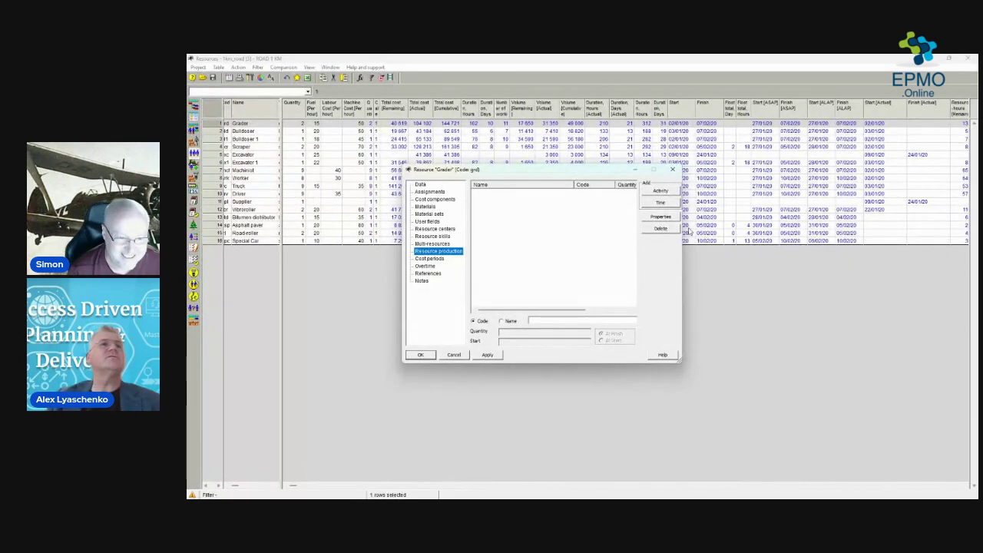
click(672, 169)
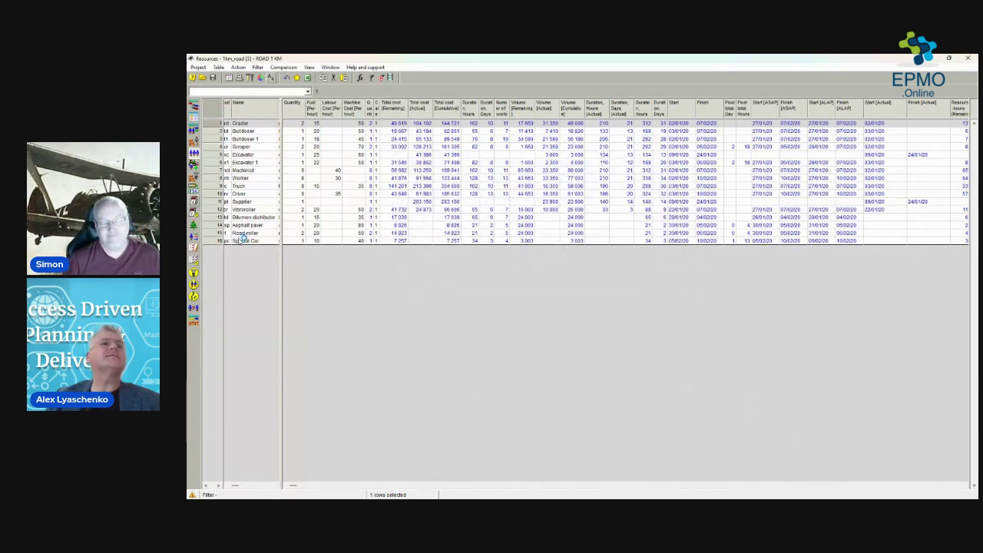
Step: Return to the opened documents overview and examine the available project import formats, including Primavera XER
click(229, 78)
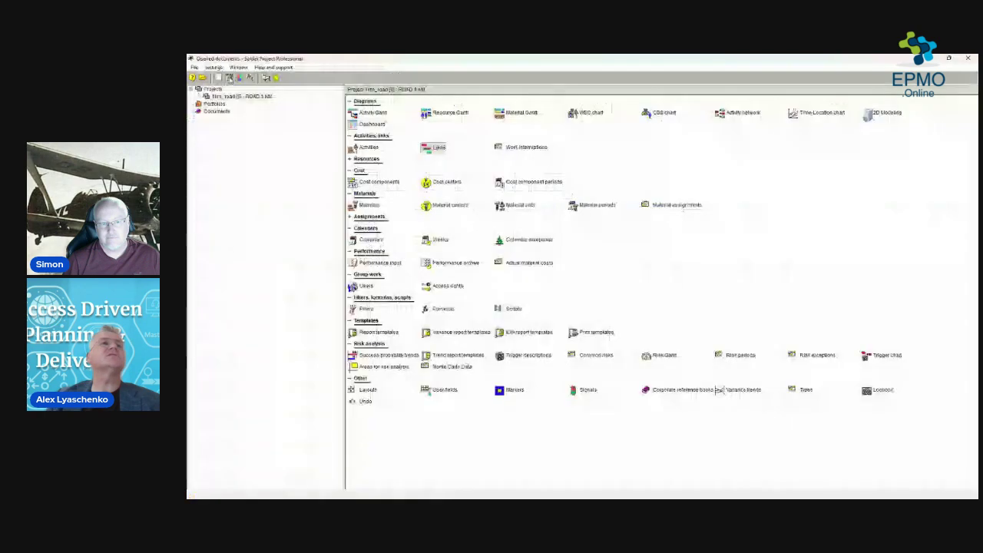
click(195, 67)
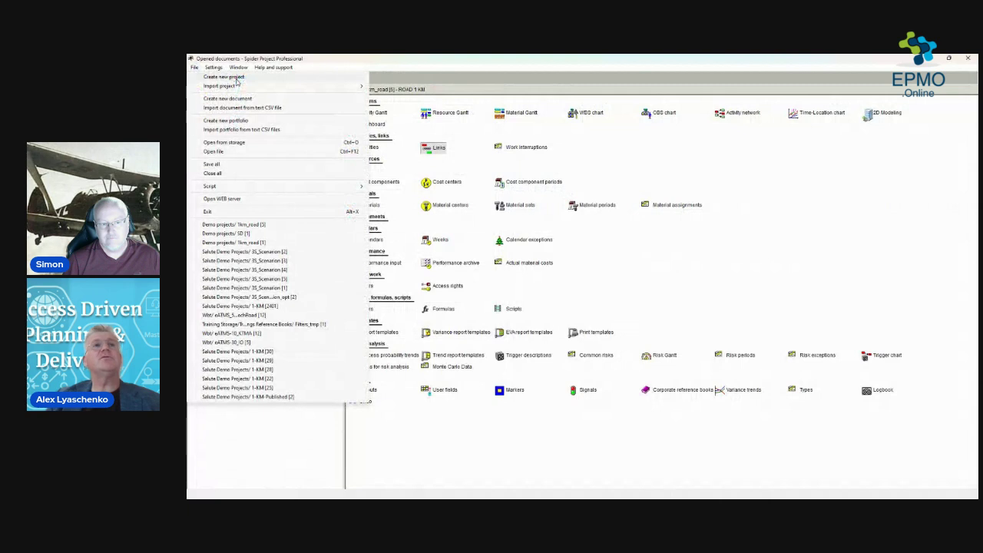
mouse_move(240, 90)
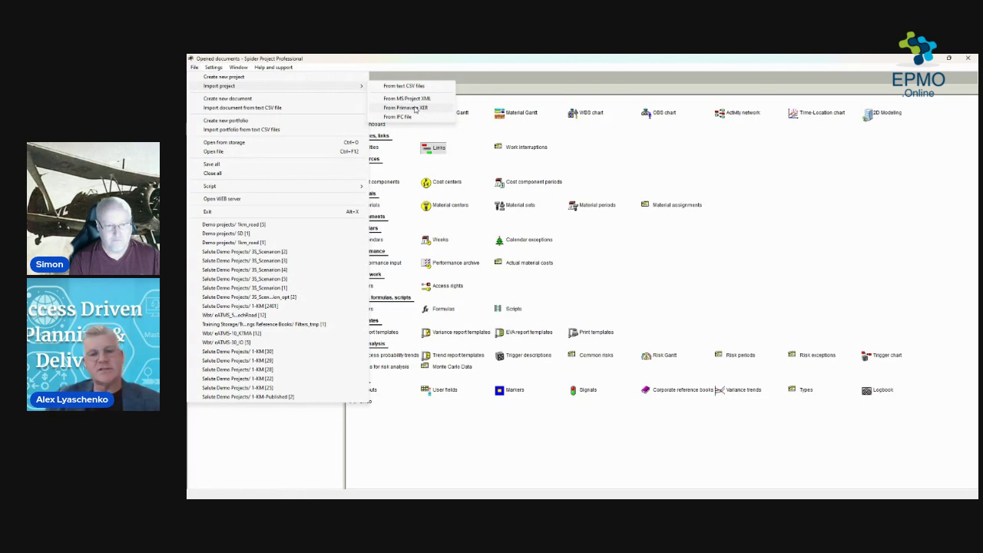
click(415, 109)
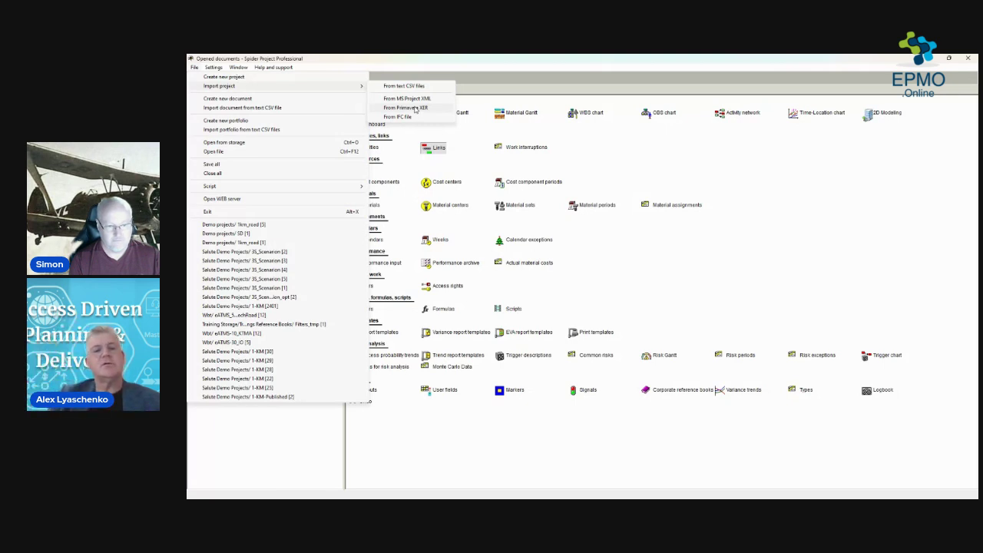
click(417, 108)
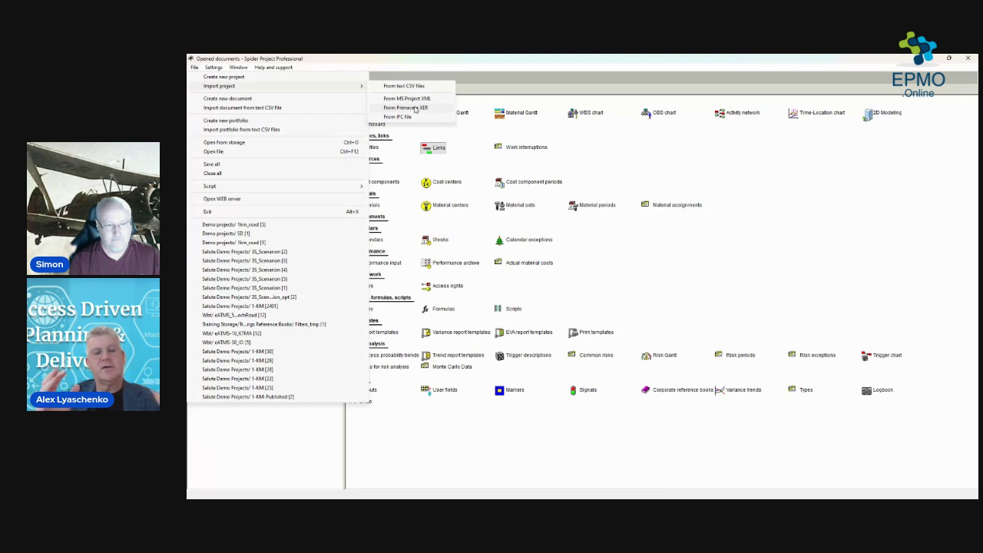
click(416, 109)
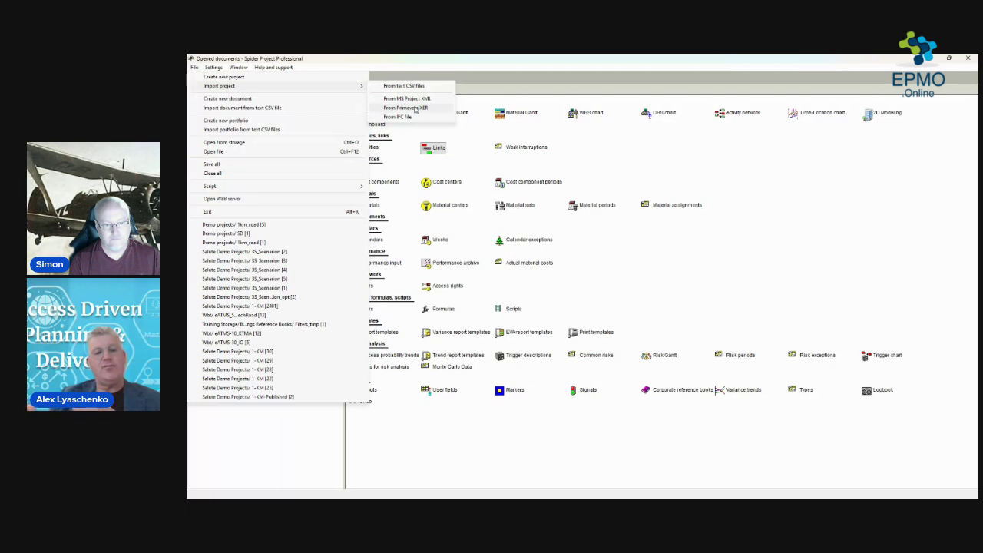
click(415, 109)
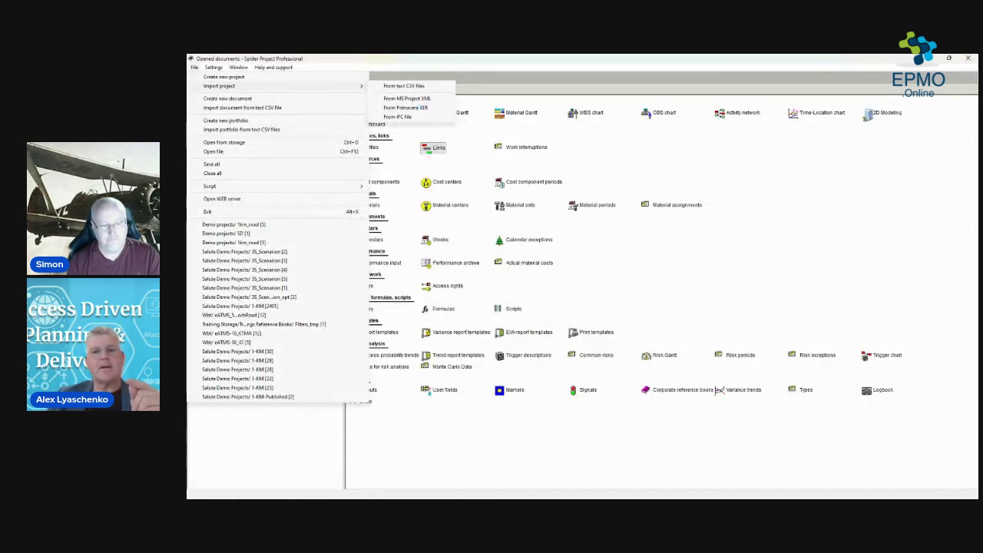
key(Escape)
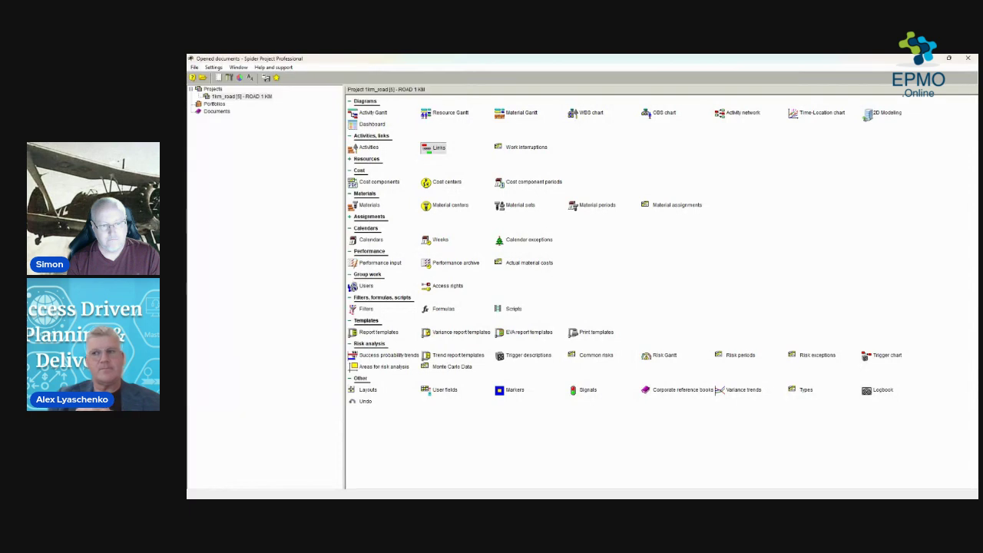
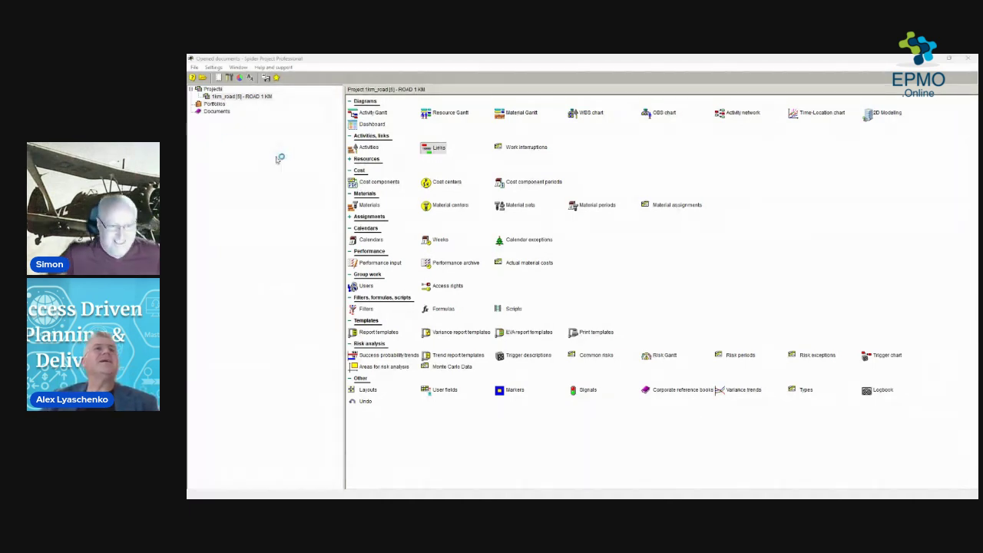
Step: Create a new project and name it with the co-host's first name in the possessive followed by "Renovation Project"
click(194, 66)
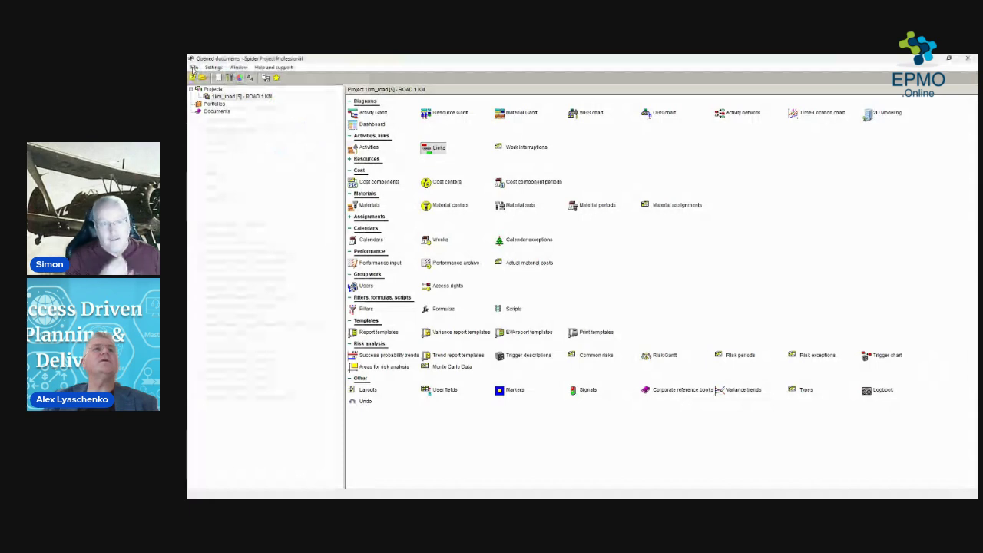
click(283, 78)
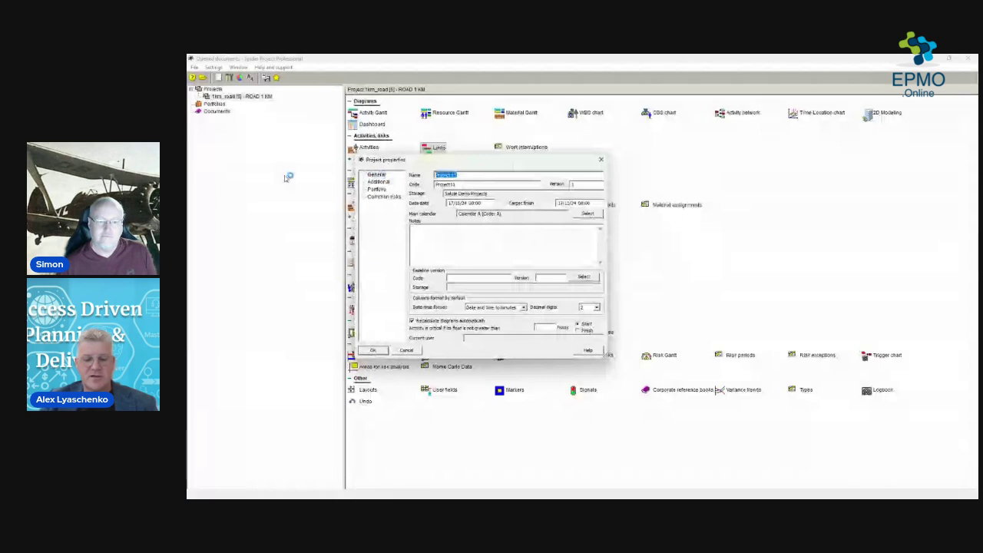
text(Sim)
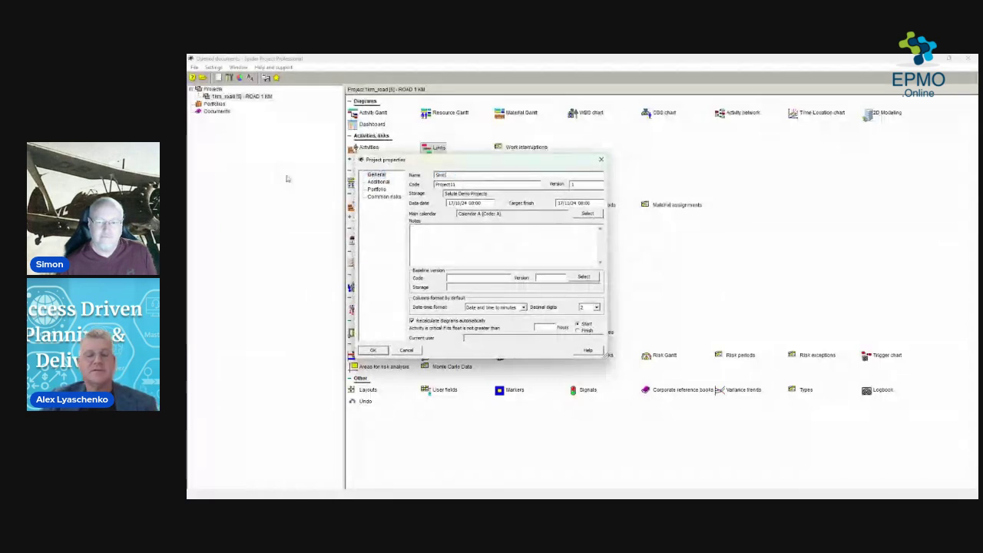
text(on Reno)
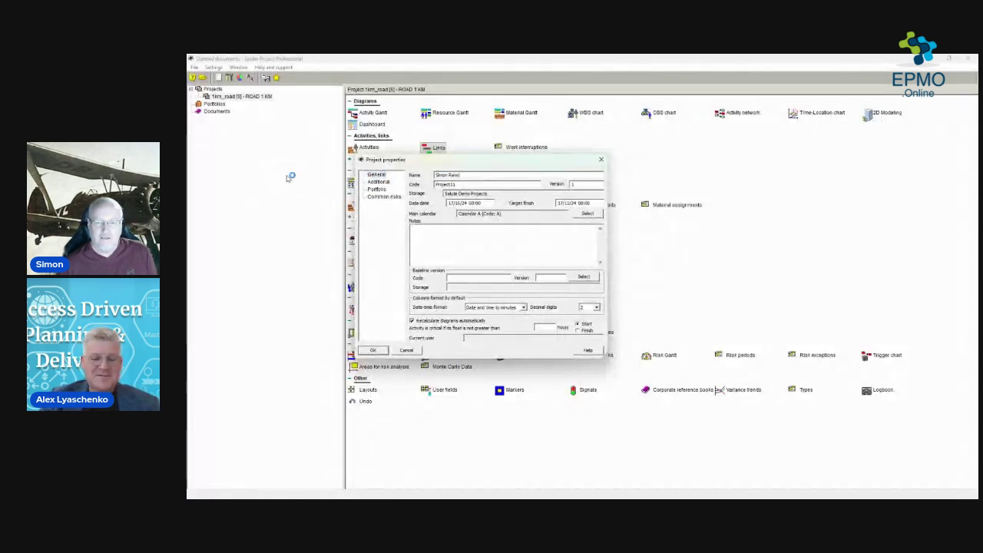
text(n Ronovation)
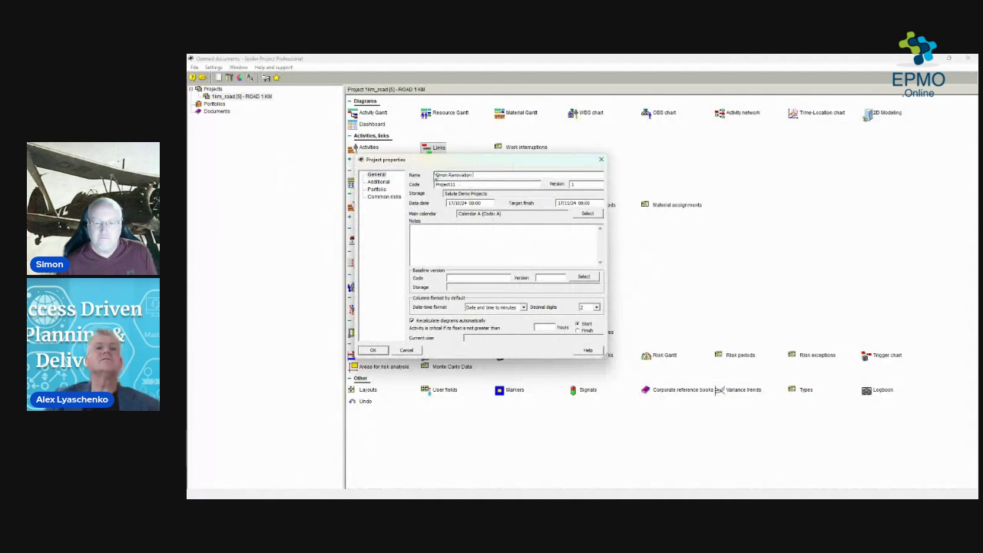
click(447, 176)
text('s)
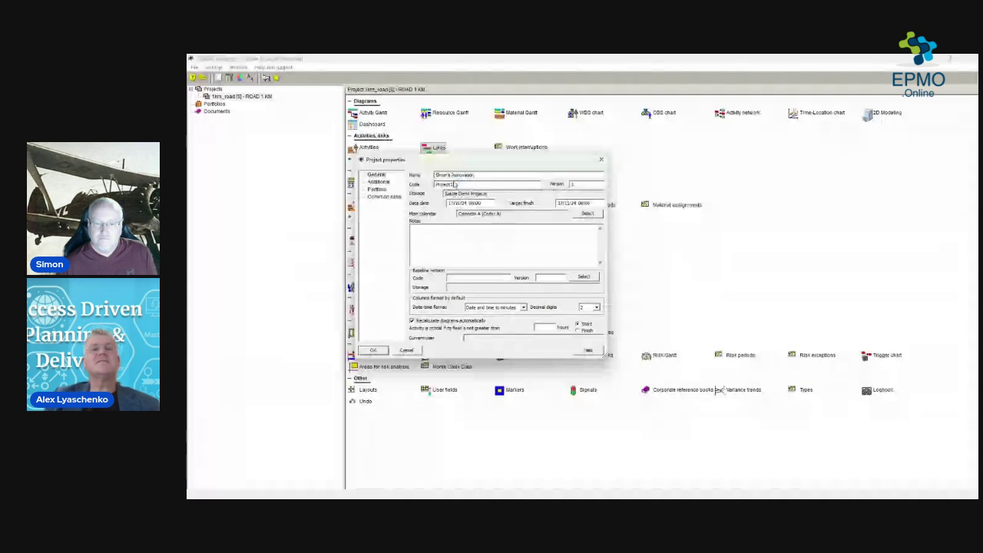
text( Proje)
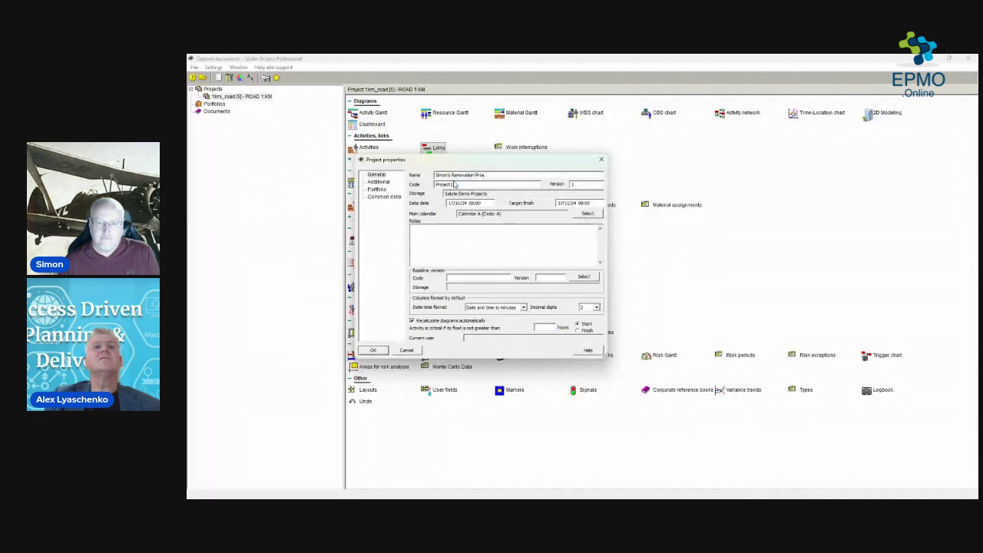
key(BackSpace)
key(BackSpace)
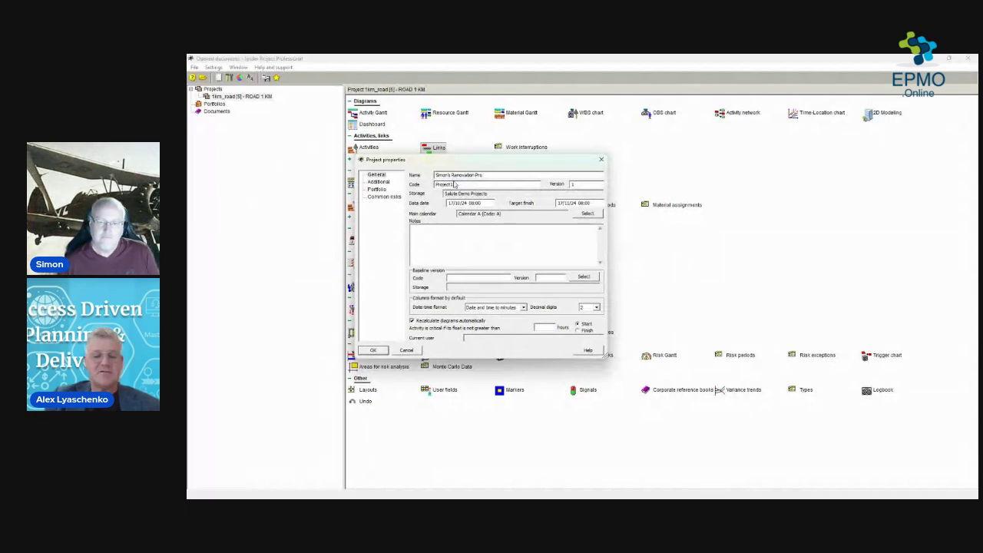
text(ject)
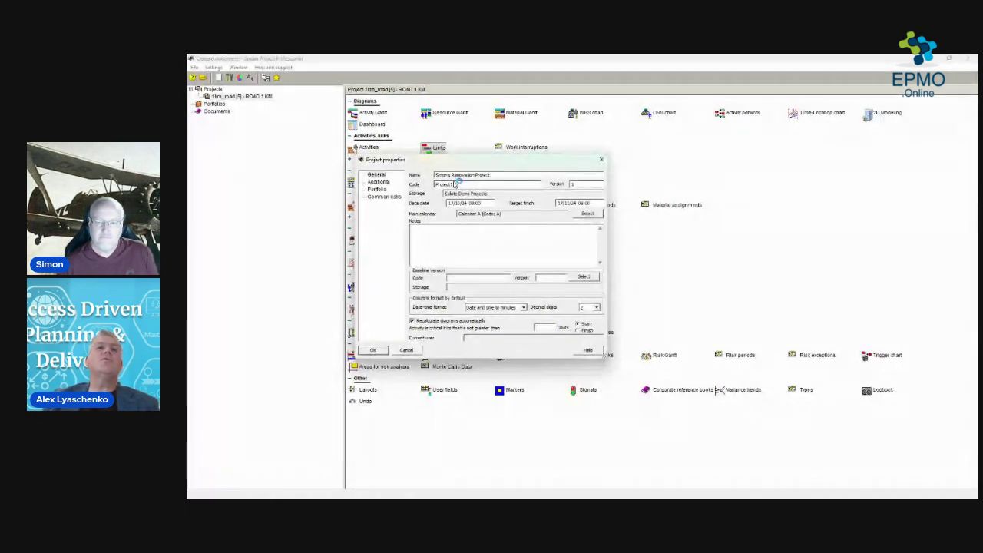
Step: Set the new project's code to SRP1 and its date-time format to date only, and maximize its Activity Gantt
key(shift+Tab)
key(Tab)
key(Tab)
text(SRP)
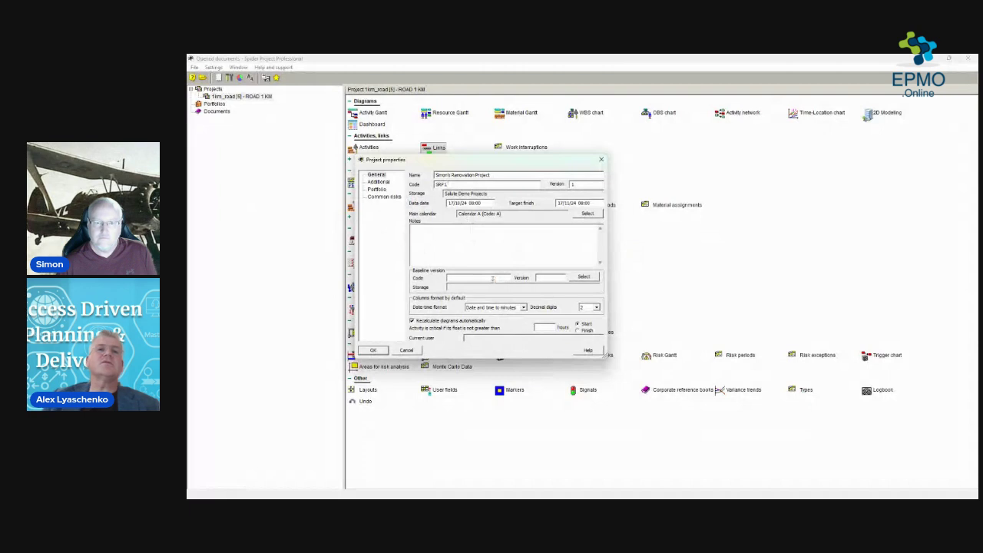
click(498, 309)
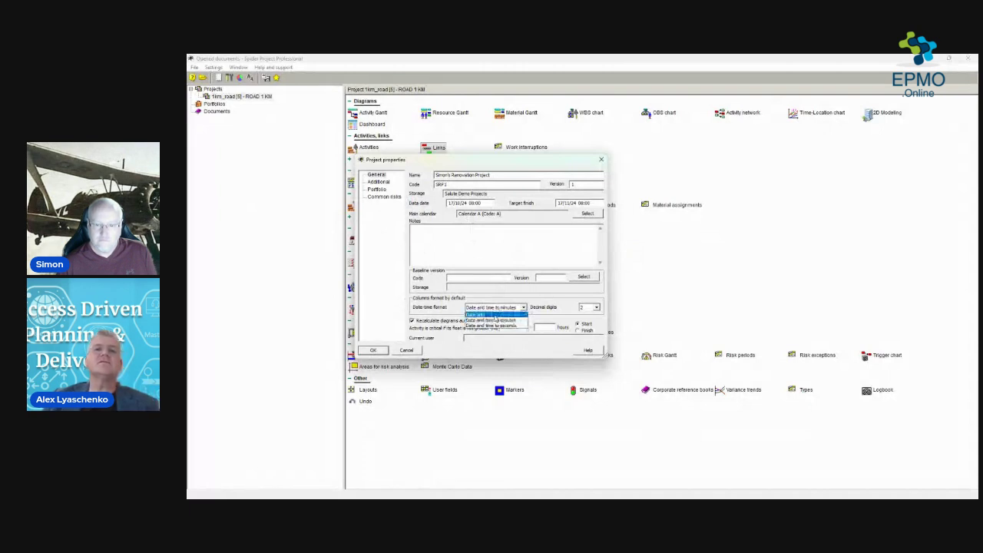
click(495, 315)
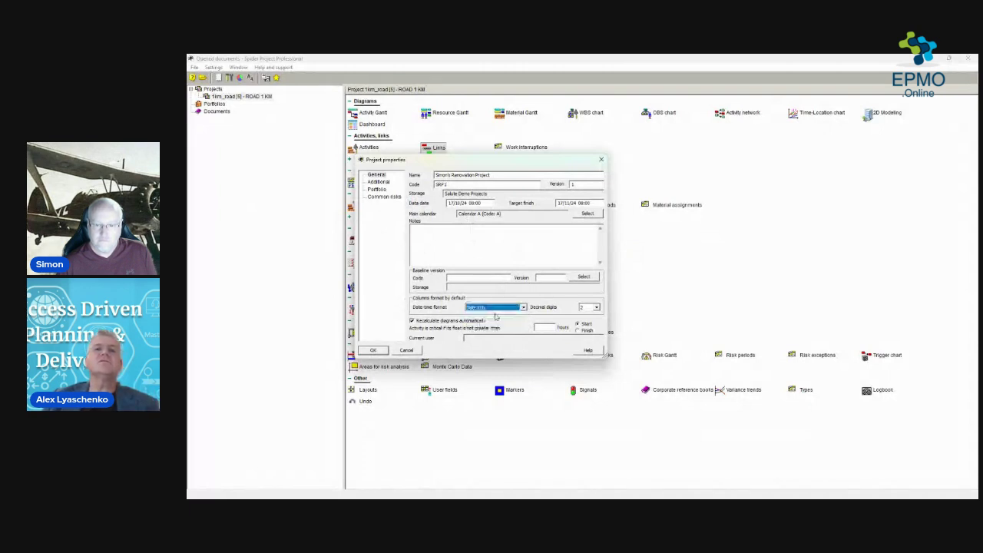
click(373, 350)
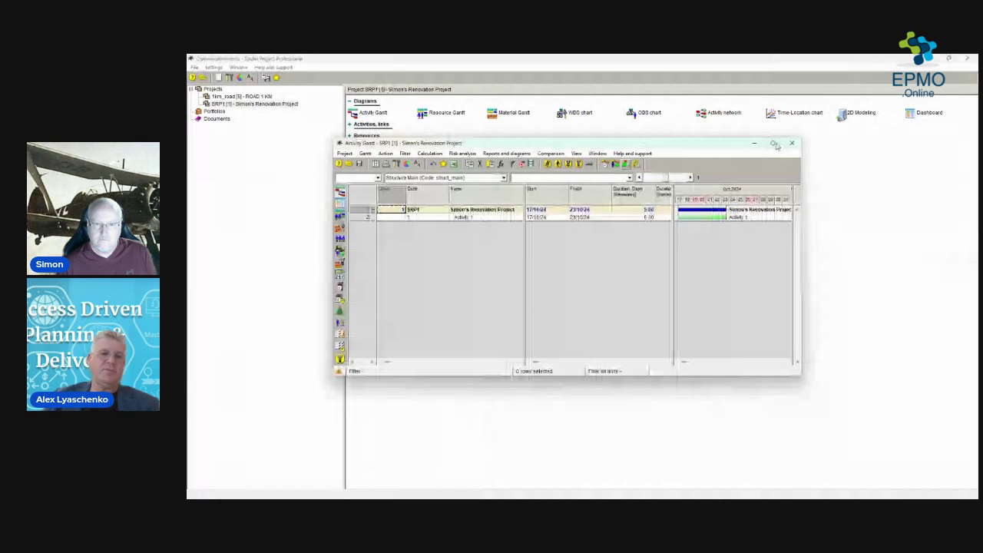
click(774, 144)
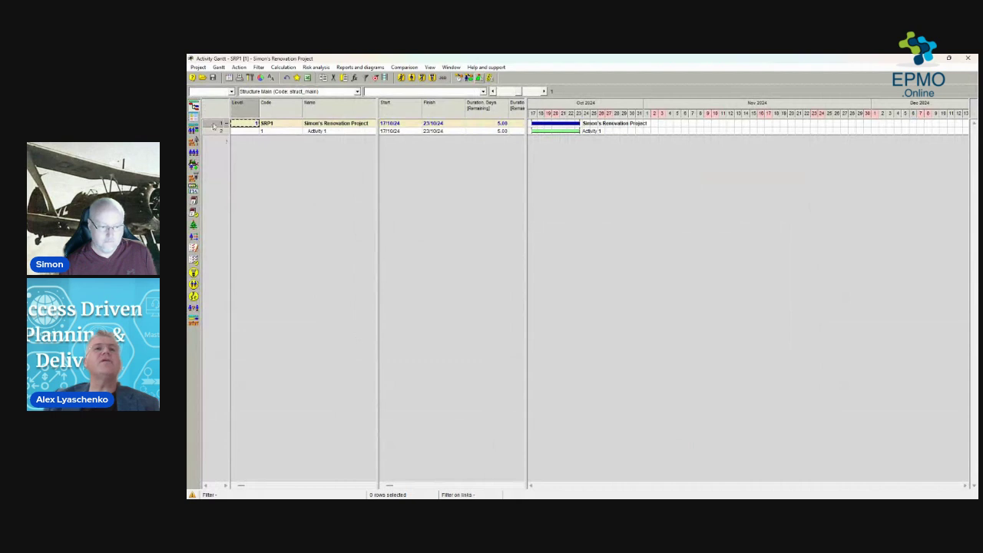
Step: Try to insert a new phase at the same level as the top project row in the Activity Gantt
right_click(214, 126)
mouse_move(261, 178)
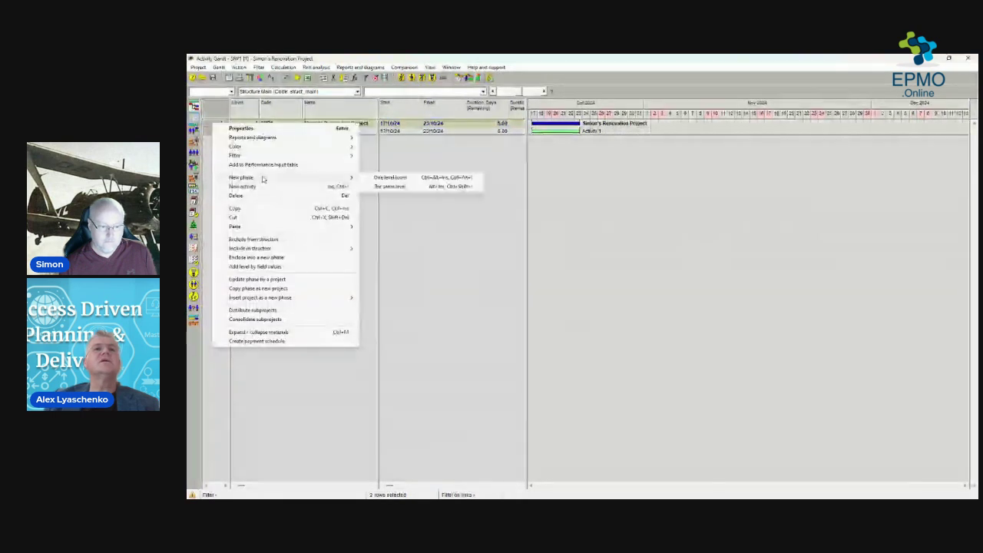
click(418, 179)
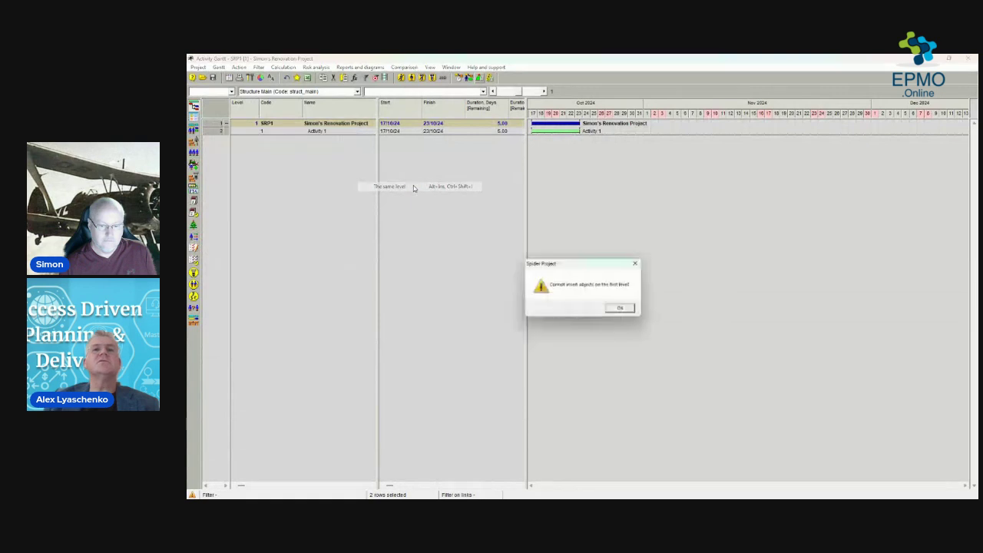
click(622, 308)
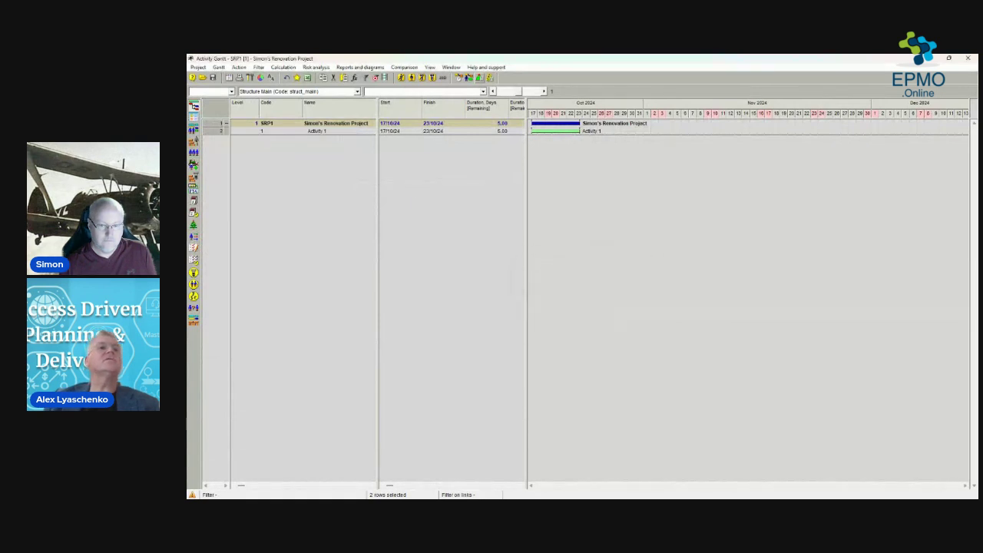
click(219, 131)
right_click(219, 132)
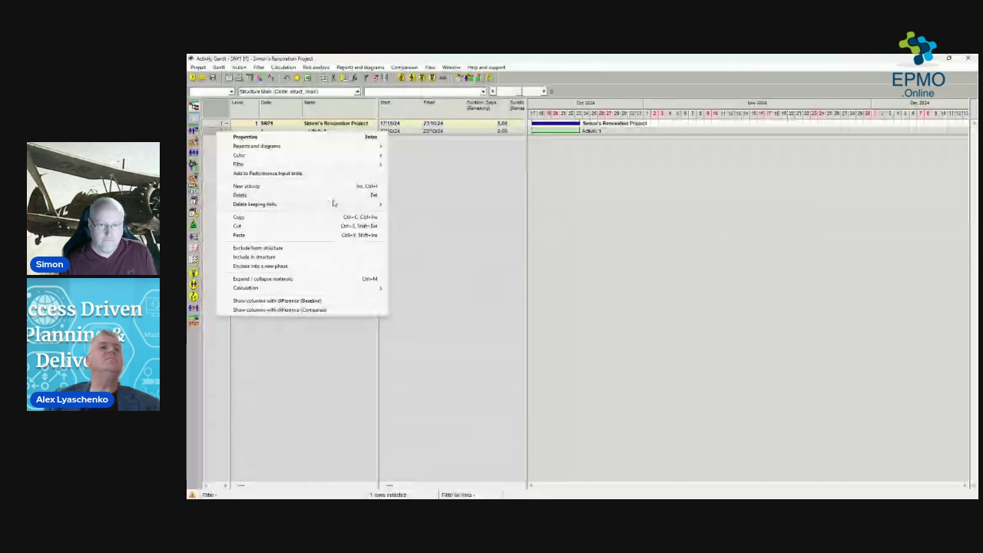
click(454, 207)
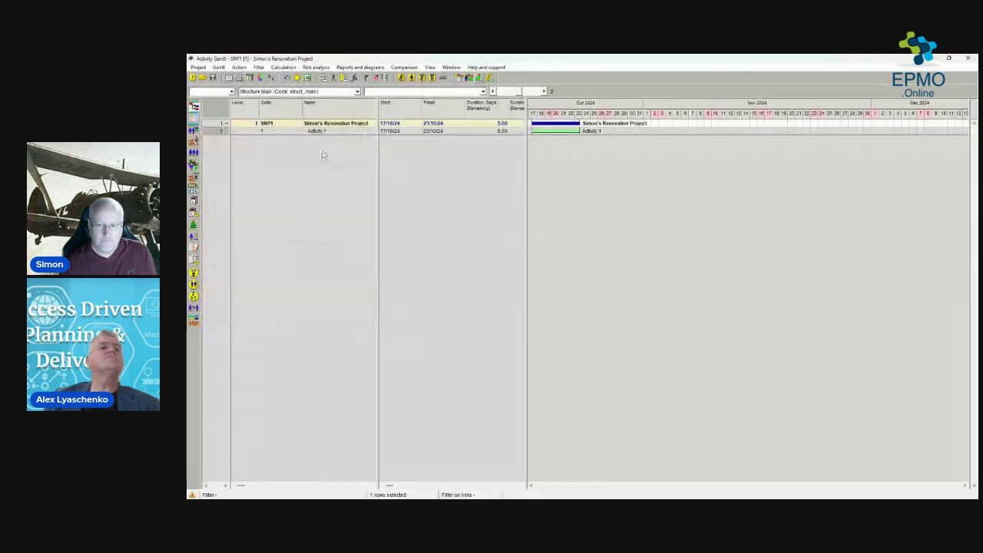
Step: Insert a new phase one level lower under the top project row in the Activity Gantt
shift+click(219, 124)
right_click(220, 123)
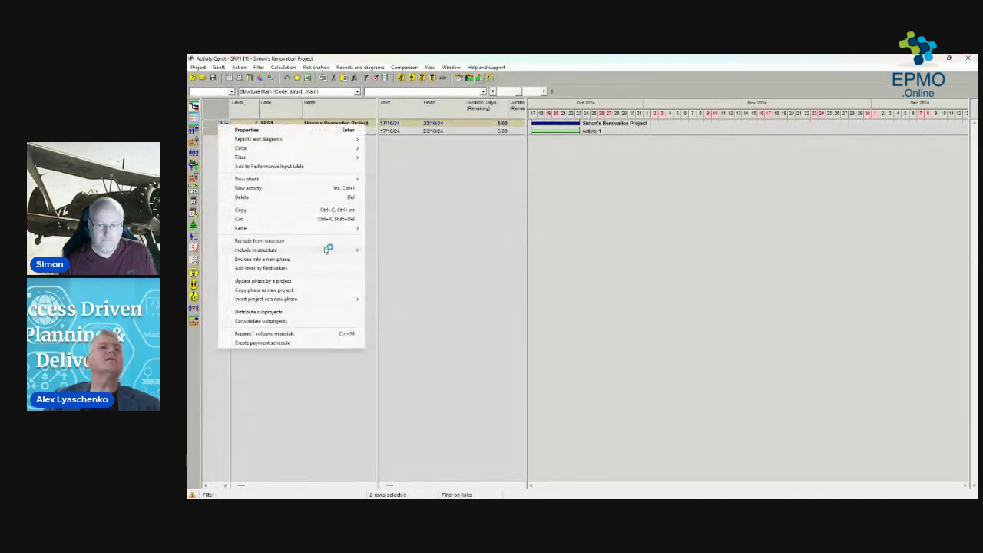
mouse_move(313, 181)
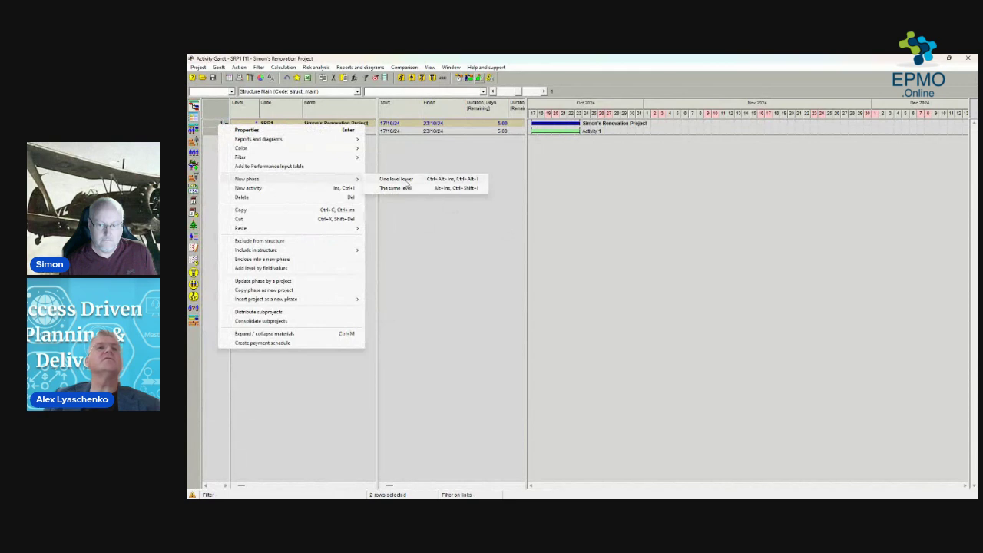
click(406, 183)
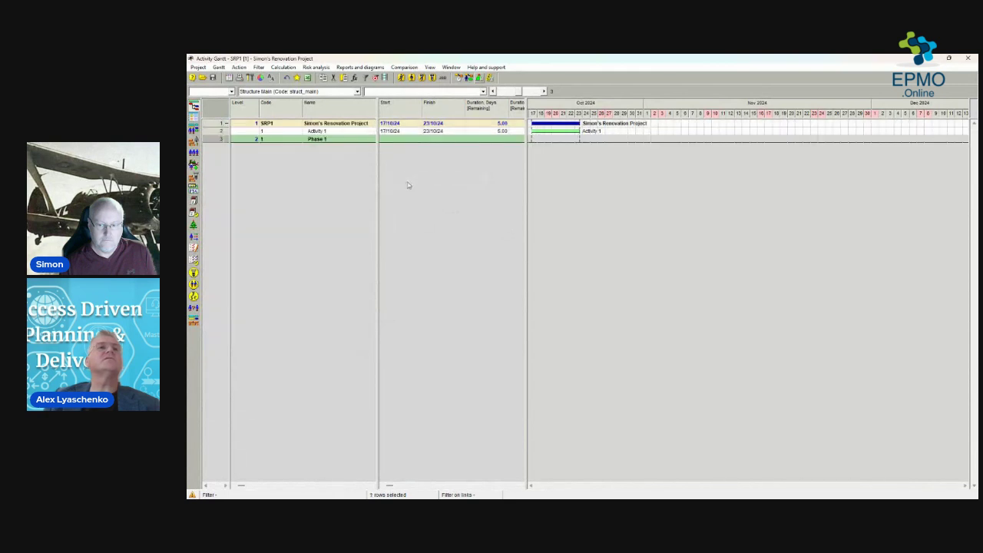
Step: Copy the new phase and paste it at the same level, keeping the default code and multiplier settings
right_click(216, 141)
click(250, 226)
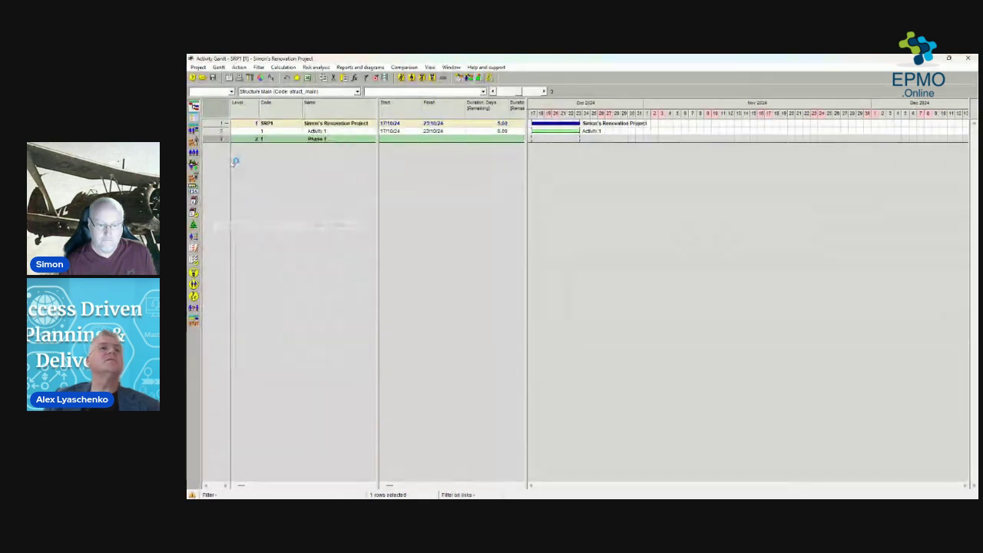
right_click(220, 141)
mouse_move(253, 243)
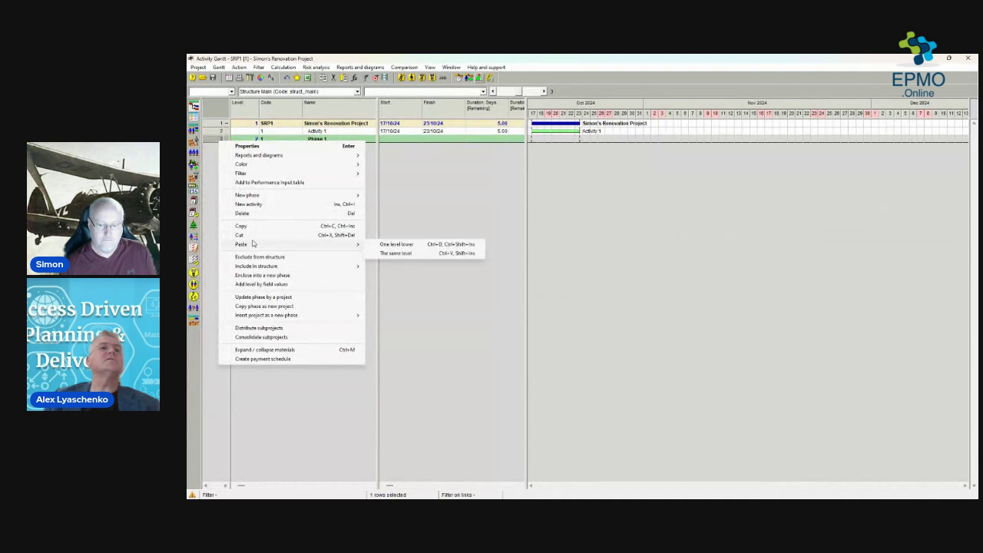
click(413, 252)
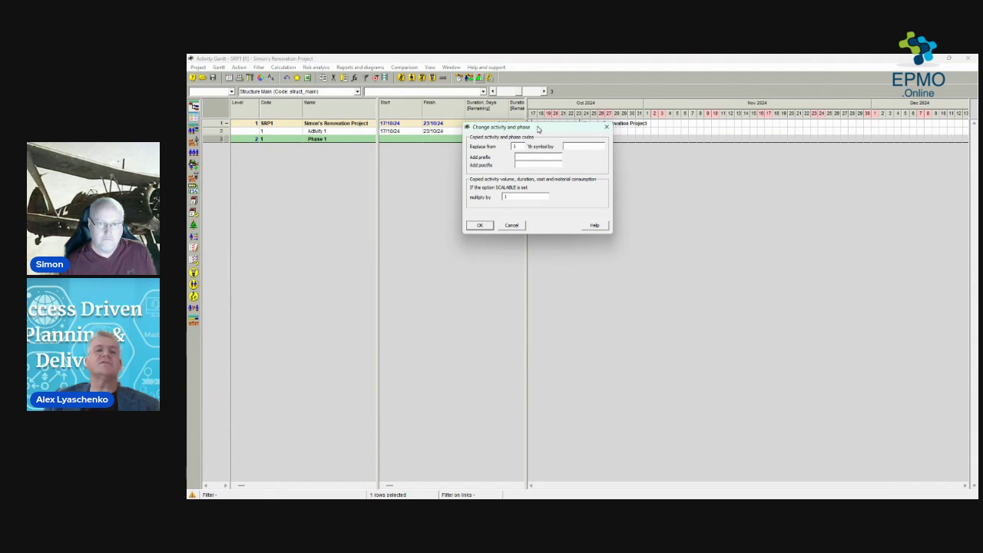
click(479, 225)
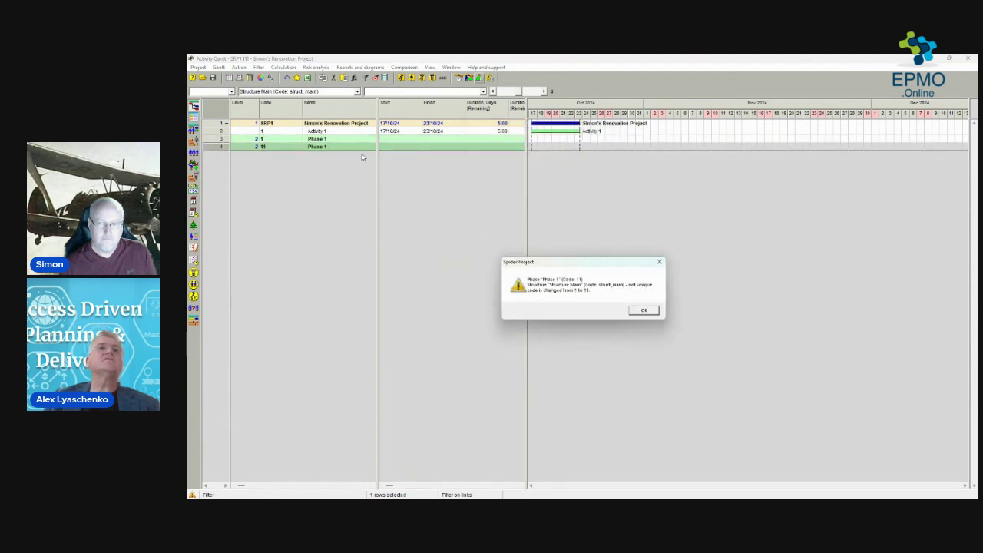
click(643, 309)
Step: Add seven new activities under the pasted phase with code 11
right_click(220, 148)
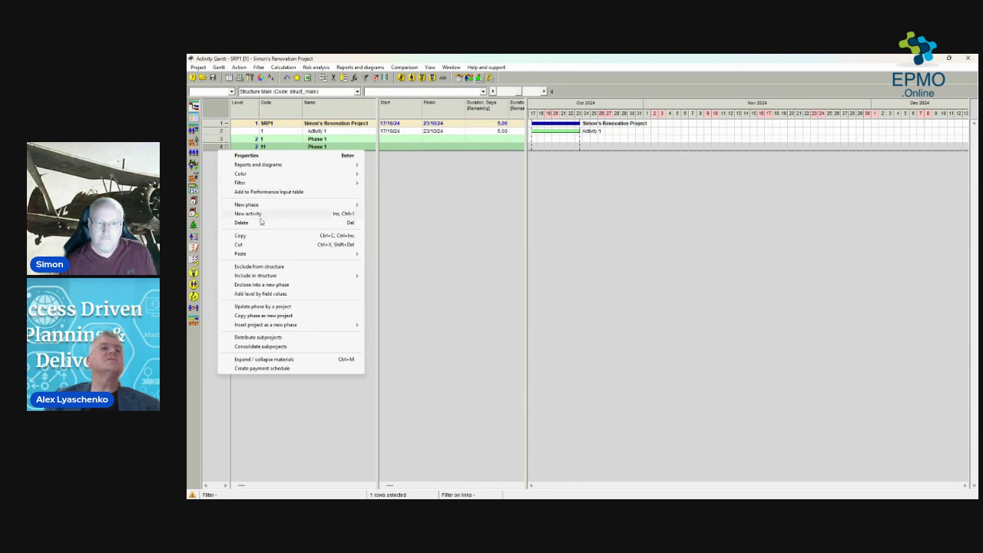
click(350, 215)
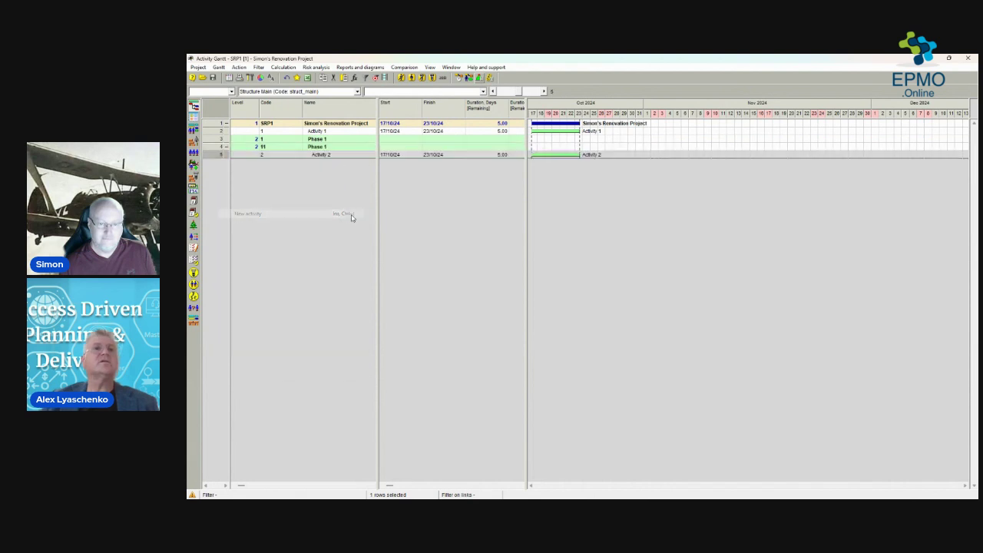
key(Insert)
key(Insert)
key(Insert)
key(Insert)
key(Insert)
key(Insert)
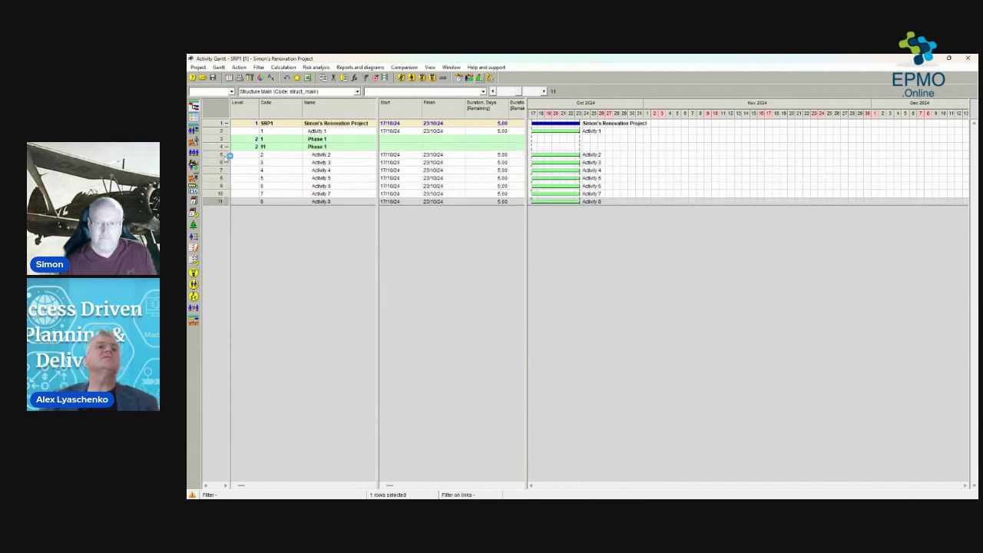
shift+click(216, 147)
right_click(214, 147)
mouse_move(294, 205)
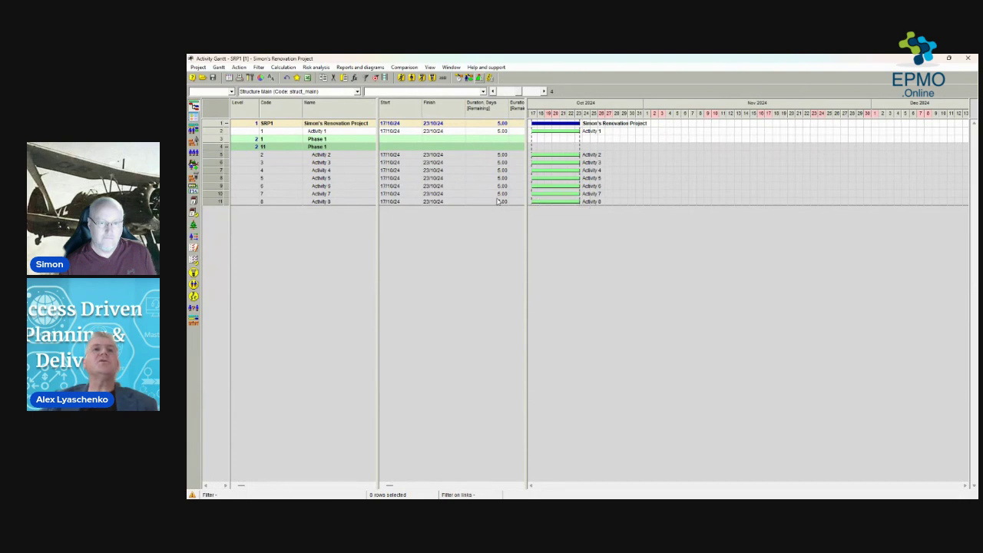
click(337, 155)
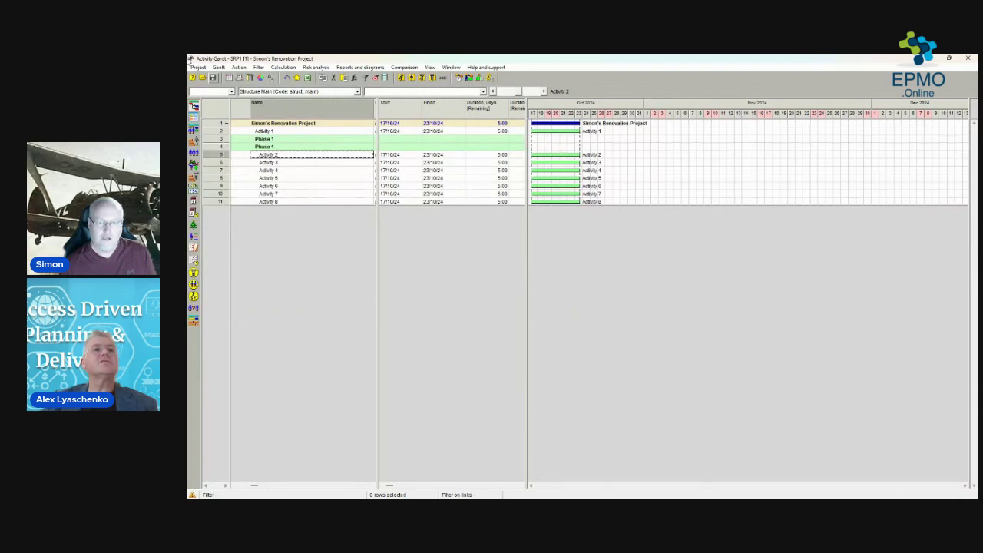
Step: Collapse and expand the phase containing the seven activities, and leave it collapsed
click(226, 147)
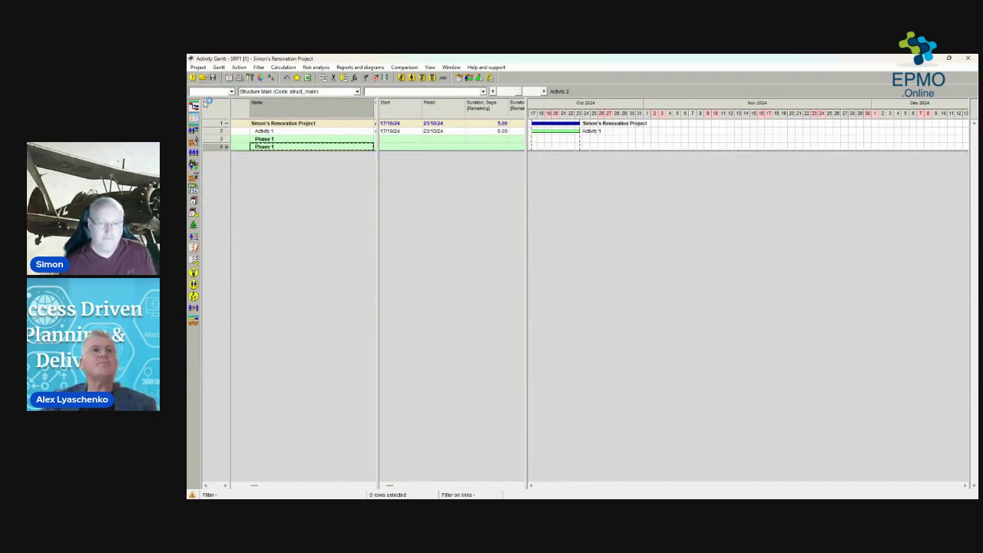
click(227, 147)
click(212, 156)
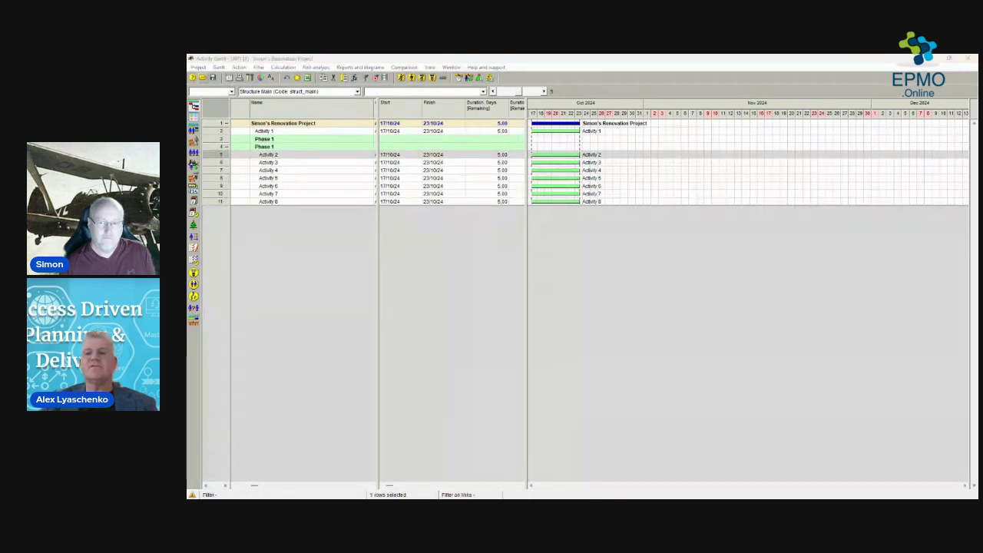
click(226, 146)
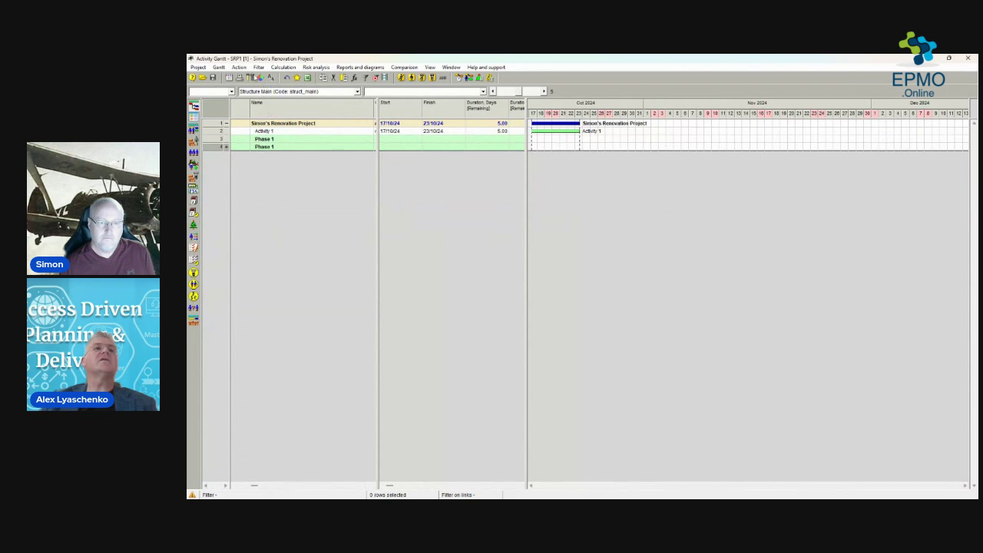
Step: Open the renovation project's WBS chart and add a phase one level lower under the phase with code 11
click(229, 77)
click(581, 114)
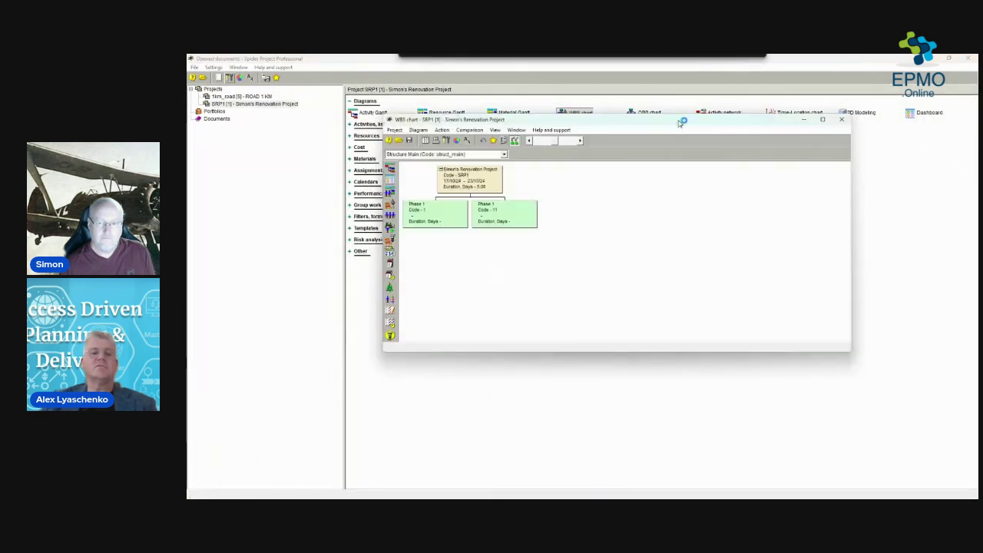
right_click(523, 219)
mouse_move(573, 252)
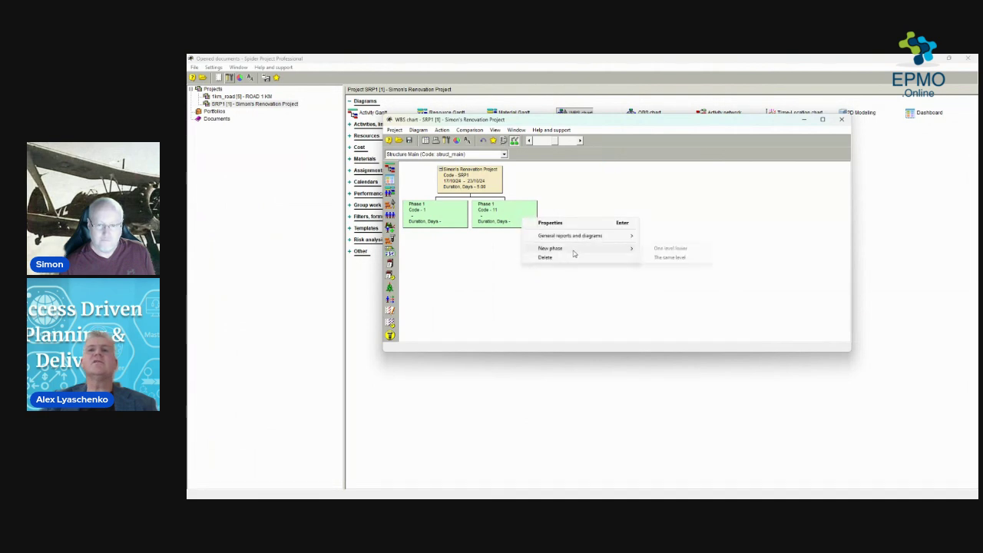
click(677, 249)
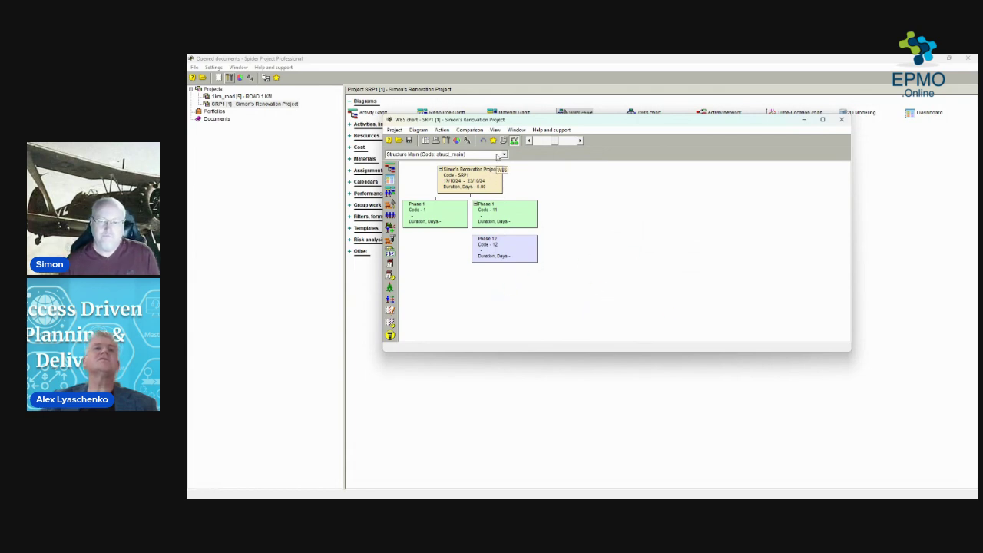
Step: Check the WBS chart's structure choices and full-size view, close the chart and return to the project's Activity Gantt
click(500, 155)
click(503, 155)
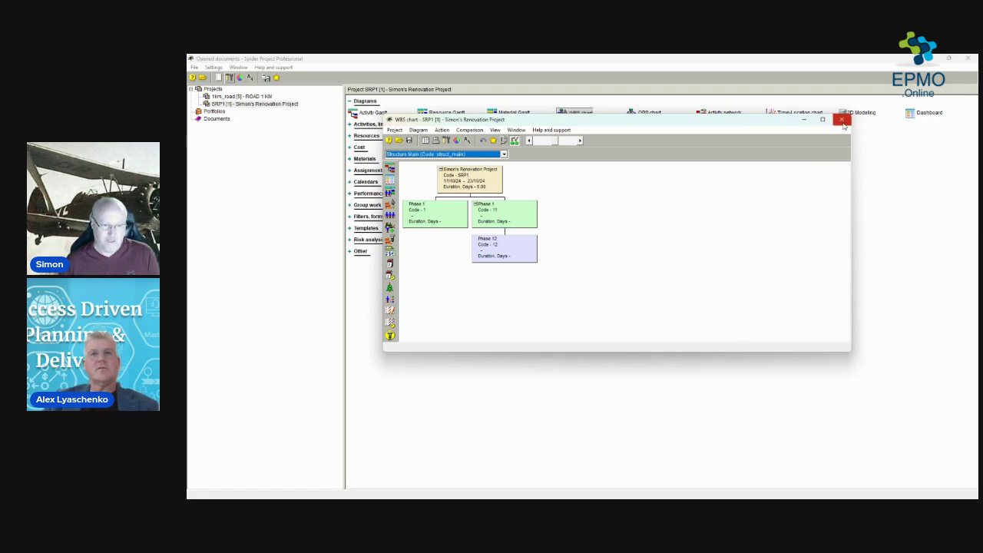
double_click(696, 122)
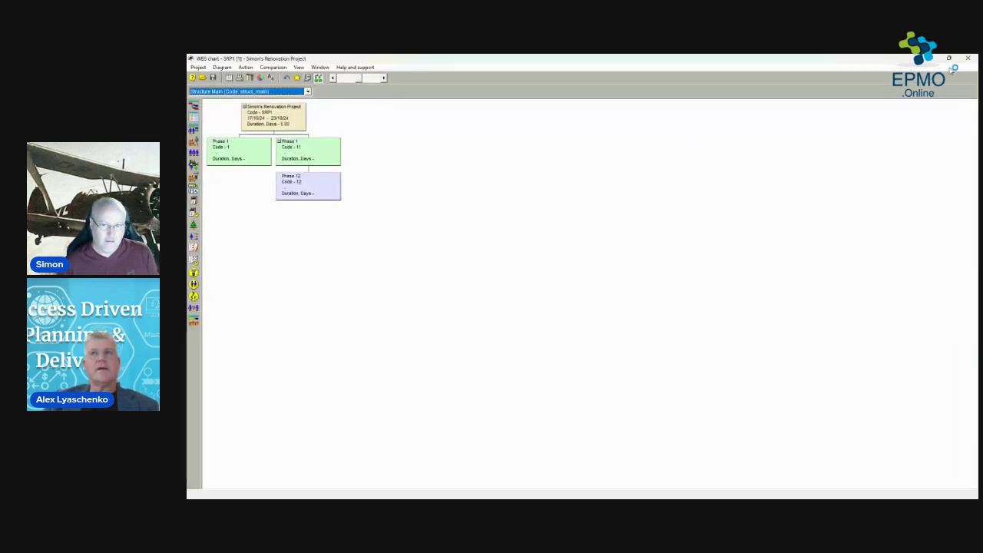
click(952, 61)
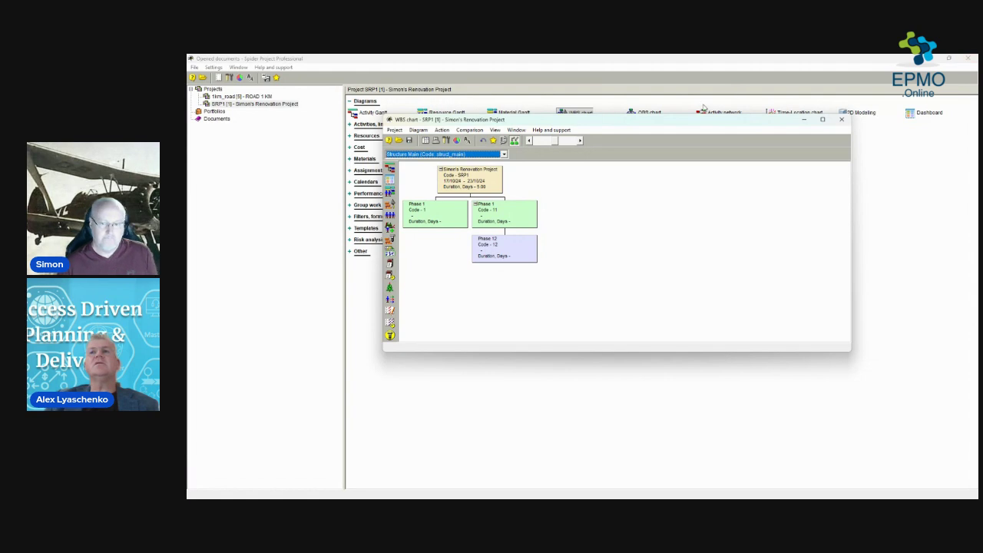
click(842, 119)
click(239, 103)
double_click(239, 102)
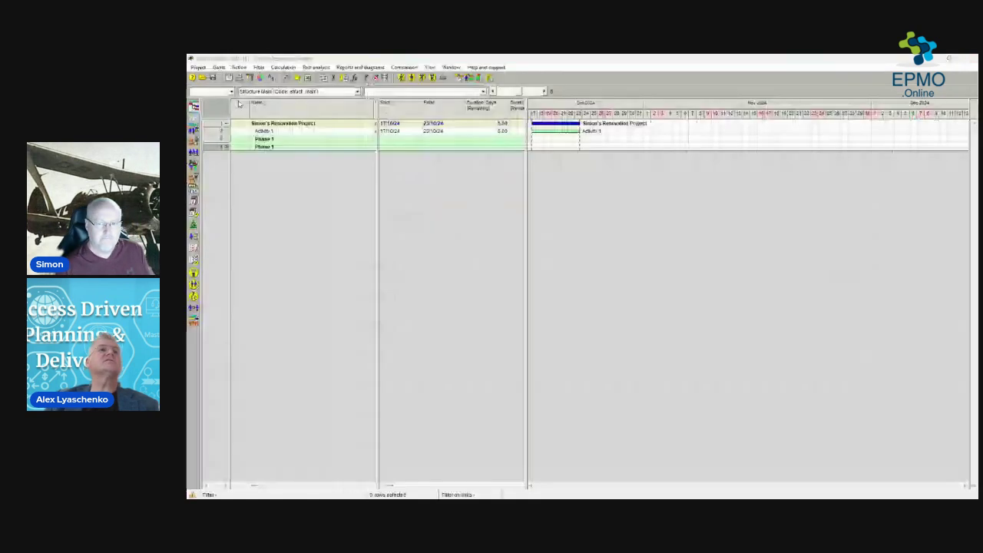
Step: Examine the project's WBS structures and the options for creating and updating them, and close the dialog without changes
click(198, 66)
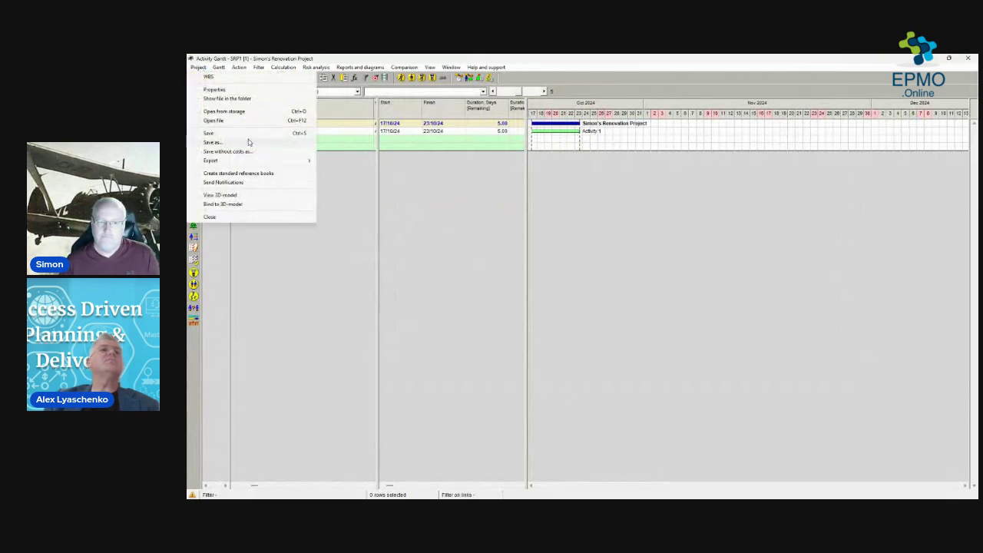
click(223, 78)
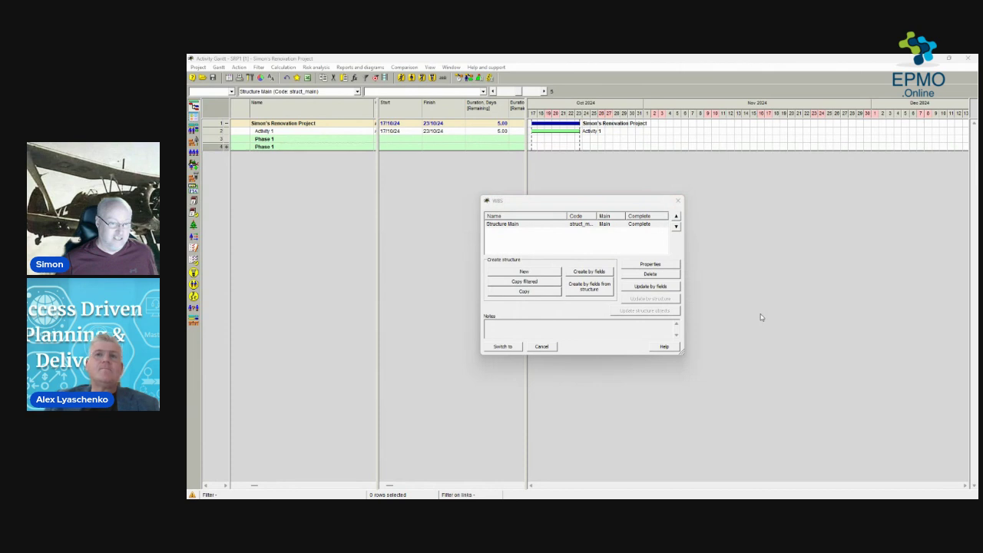
click(677, 202)
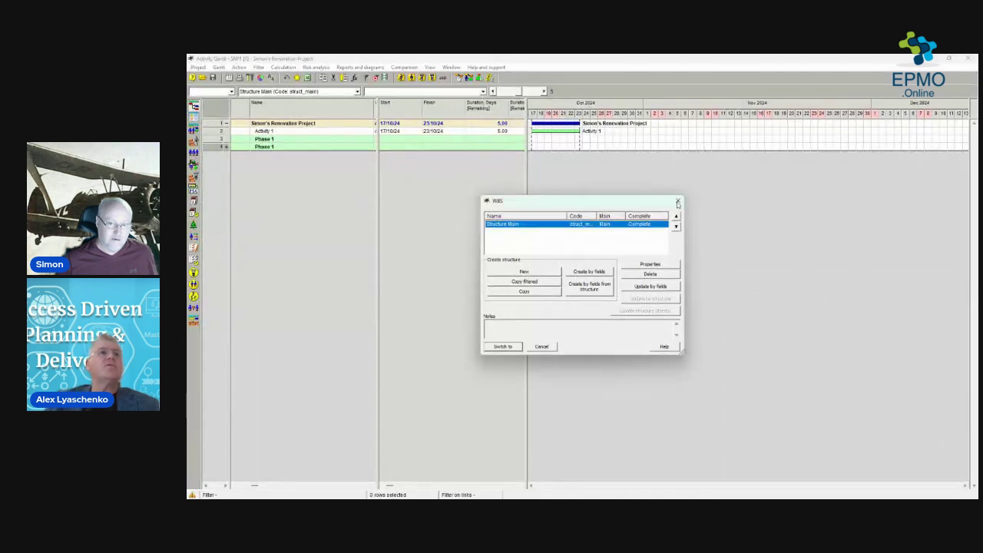
click(677, 202)
Step: Set the Activity Gantt's displayed detail to 3 level so the phases expand
click(224, 92)
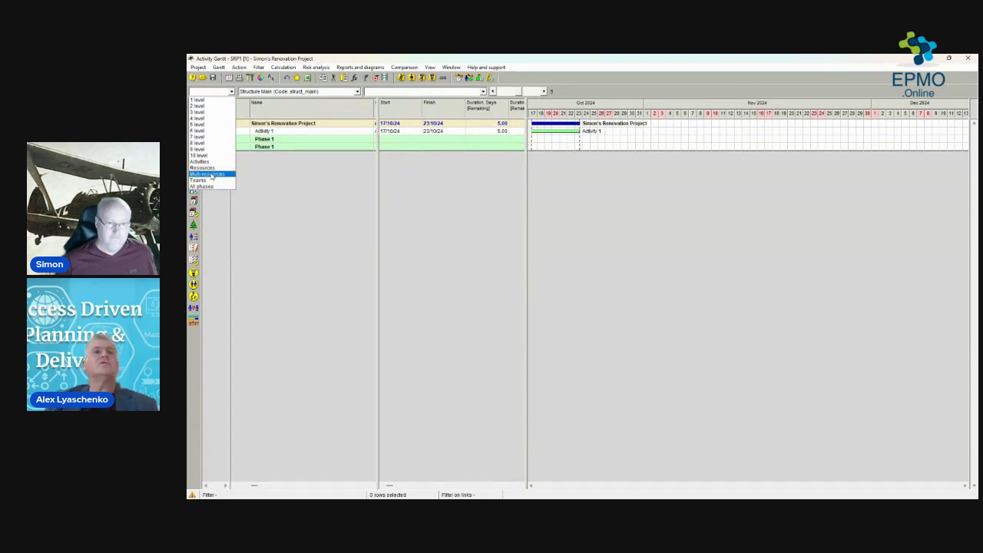
click(500, 187)
click(412, 78)
click(230, 92)
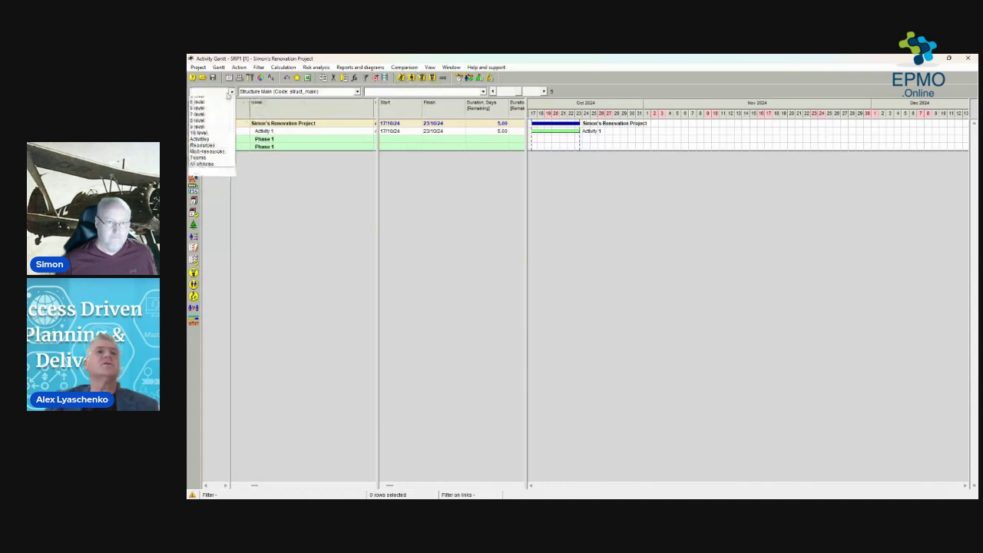
click(215, 113)
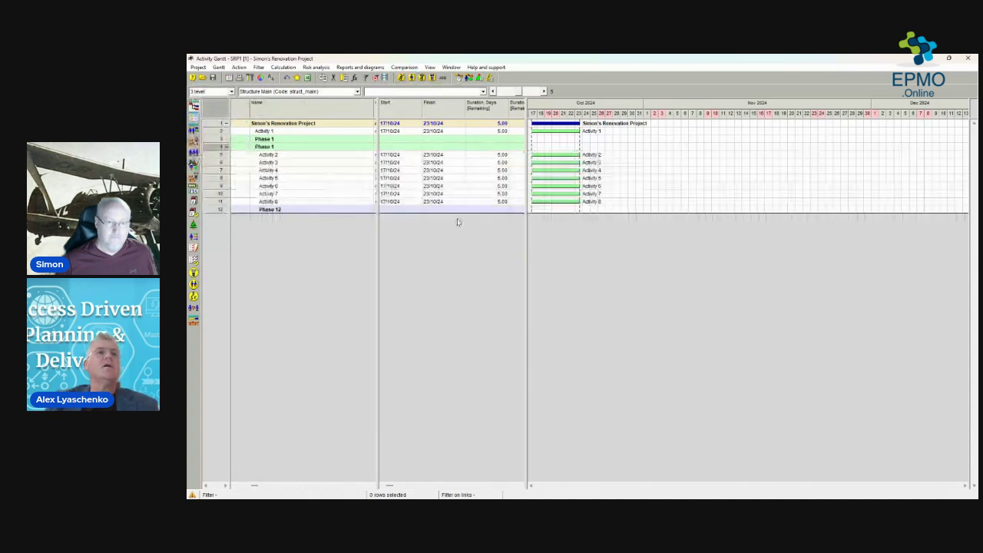
Step: Open the properties of Activity 2 in the Activity Gantt at its code
click(213, 158)
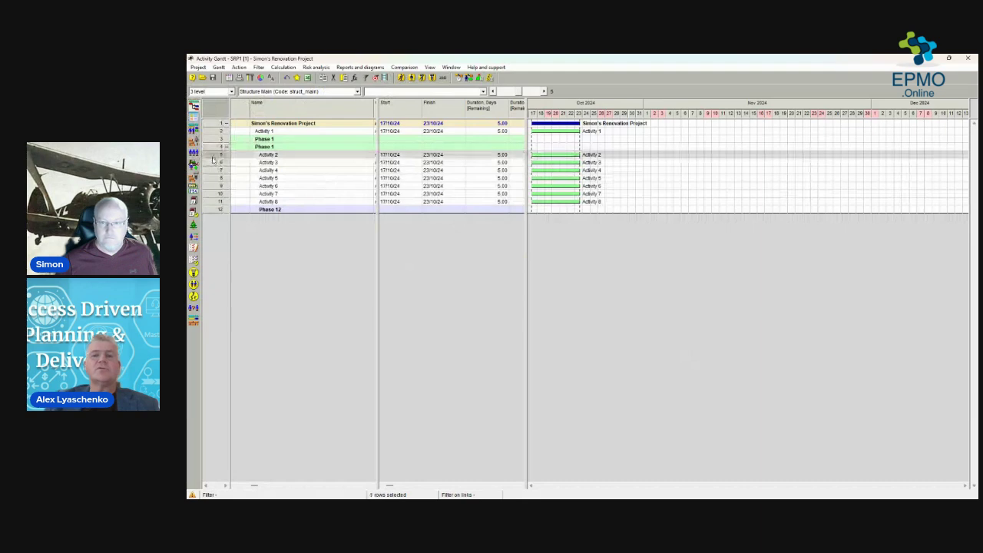
double_click(648, 156)
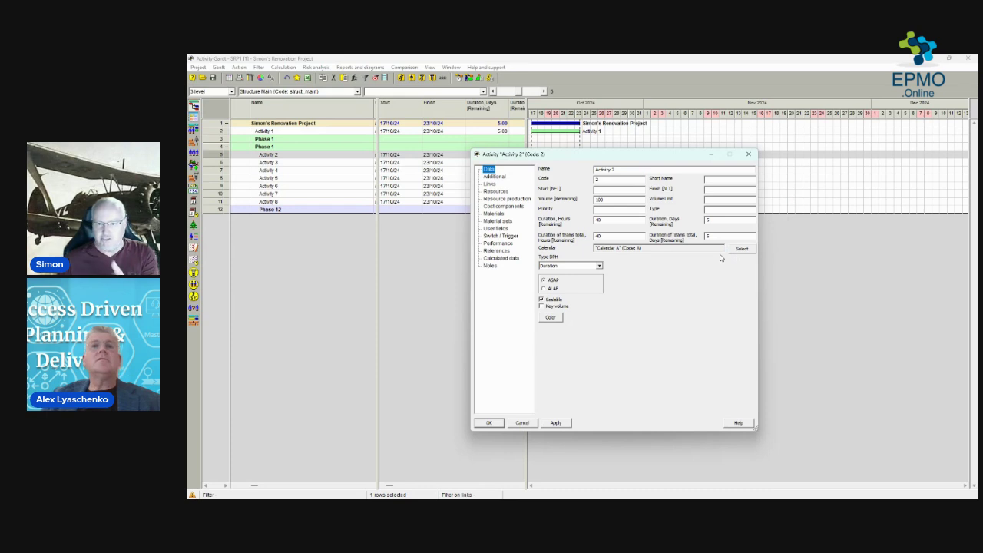
key(Tab)
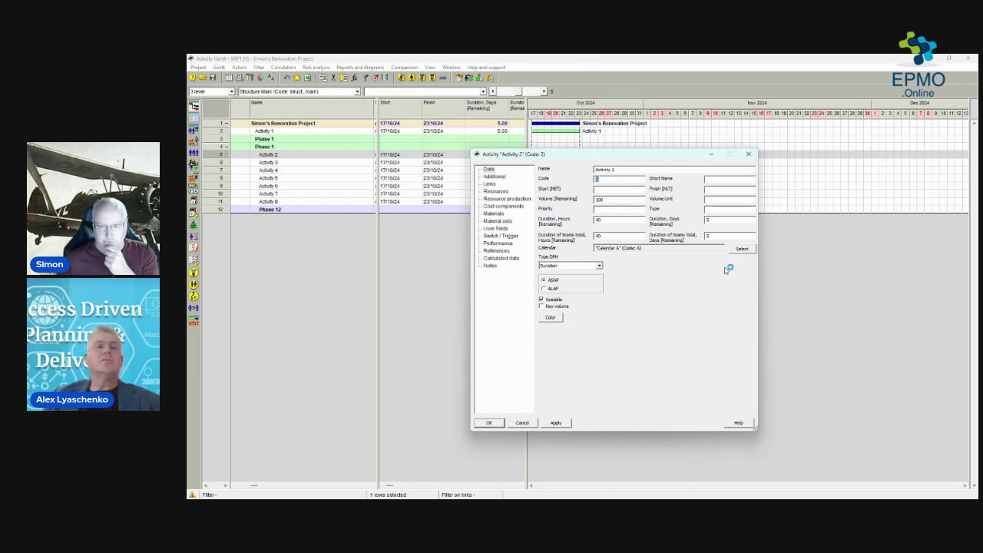
text(aa)
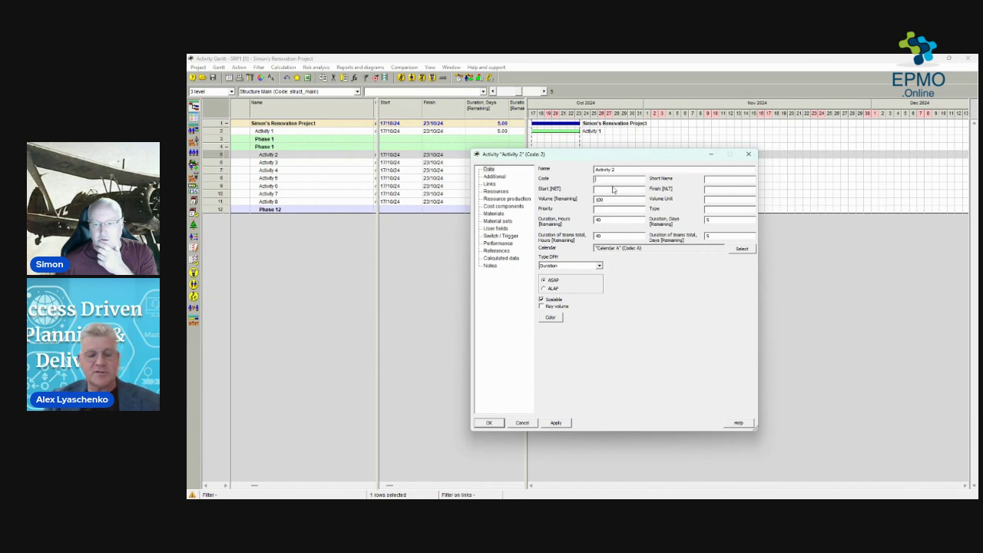
text(Act0101)
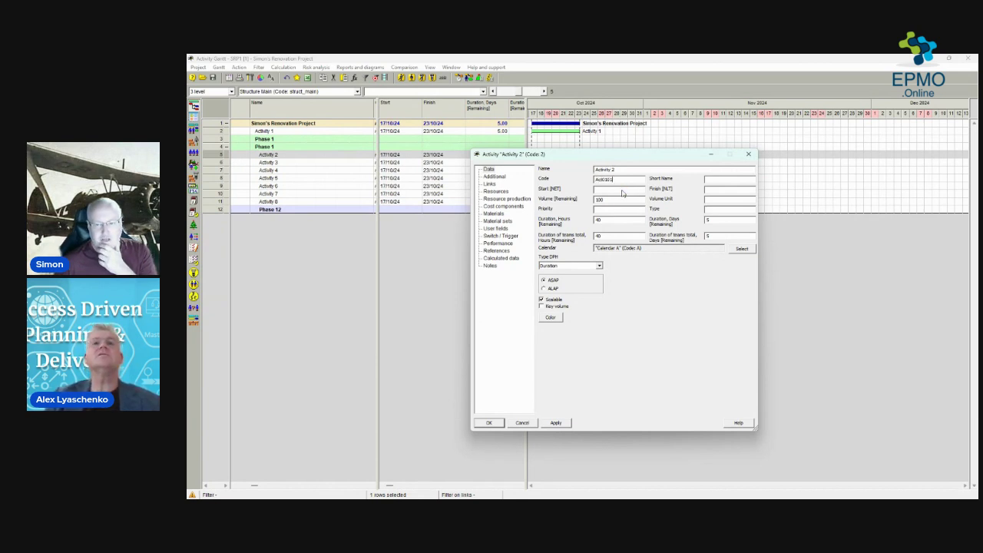
key(BackSpace)
key(BackSpace)
key(BackSpace)
key(BackSpace)
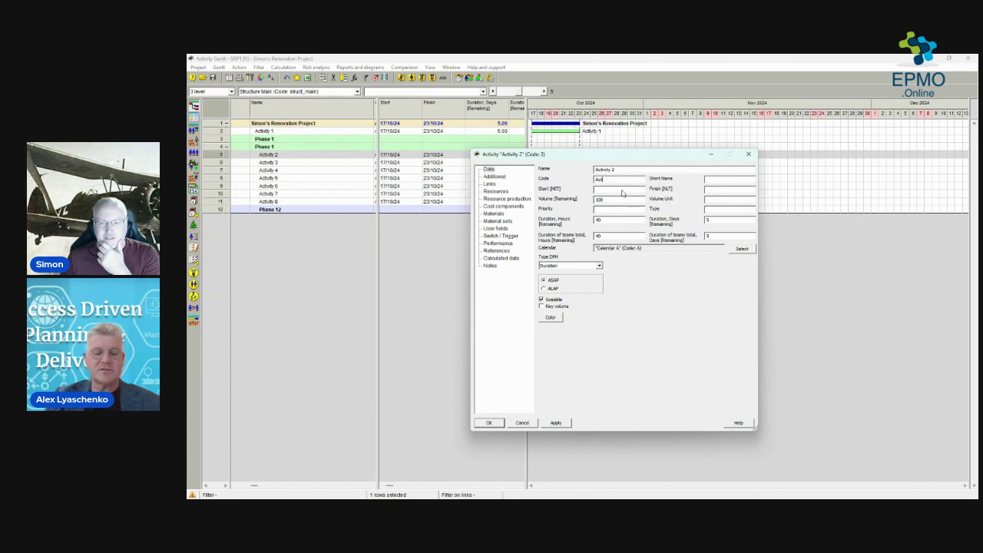
key(BackSpace)
key(BackSpace)
key(BackSpace)
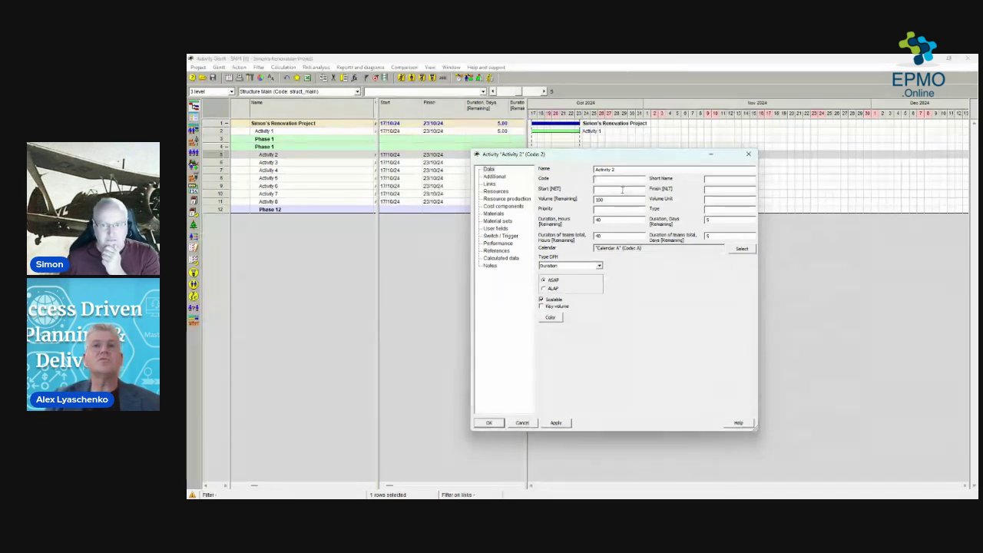
Step: Set the code of Activity 2 to RM_01, check it in the activity's properties and close them
text(R)
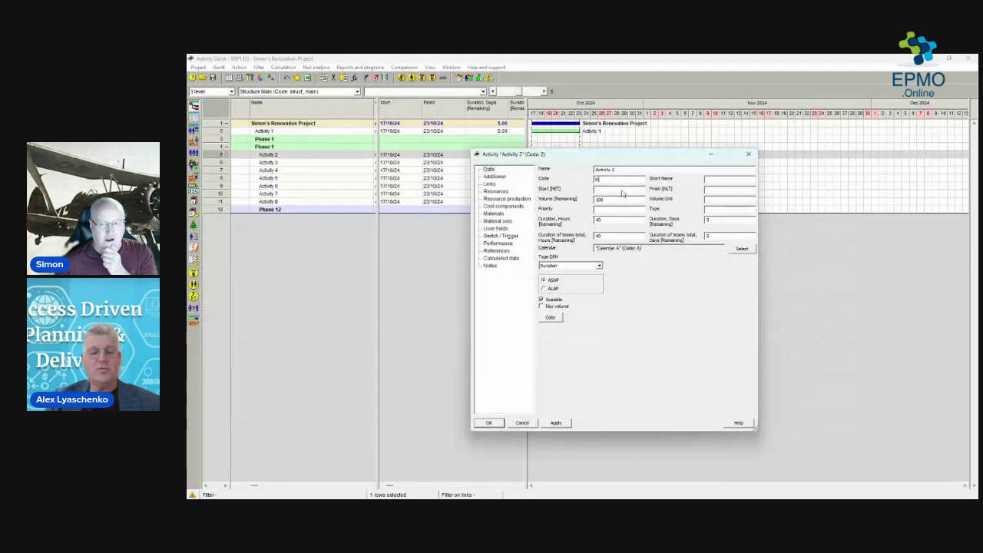
text(M)
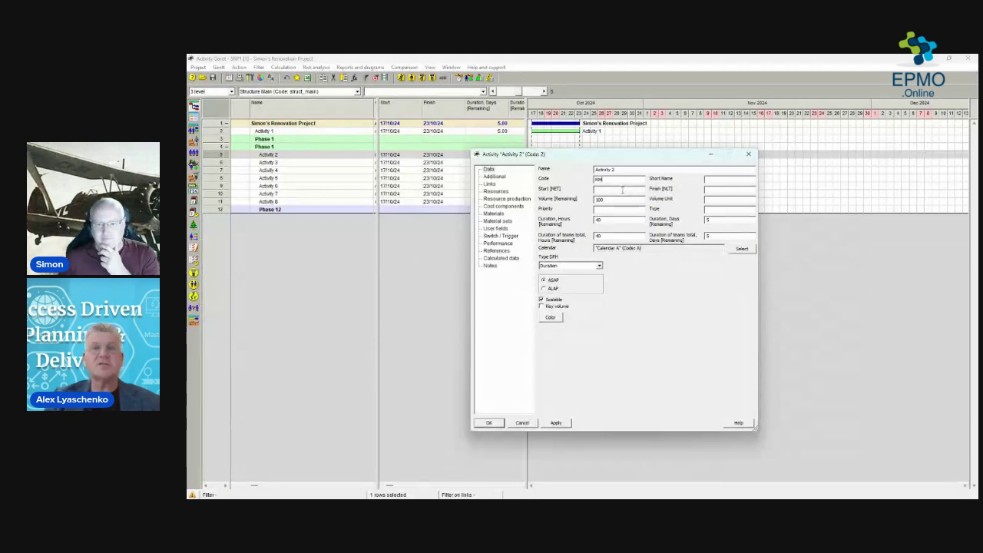
text(_01)
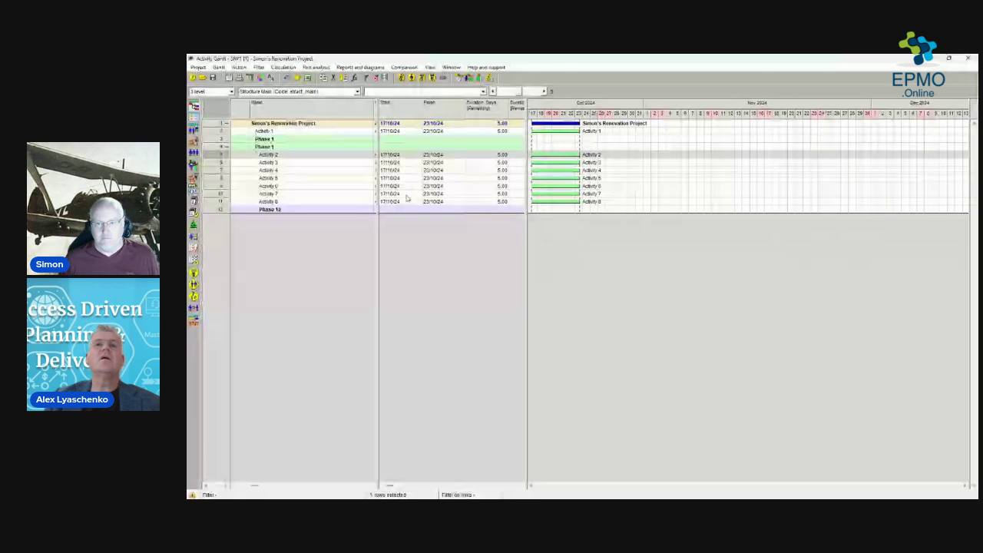
key(Return)
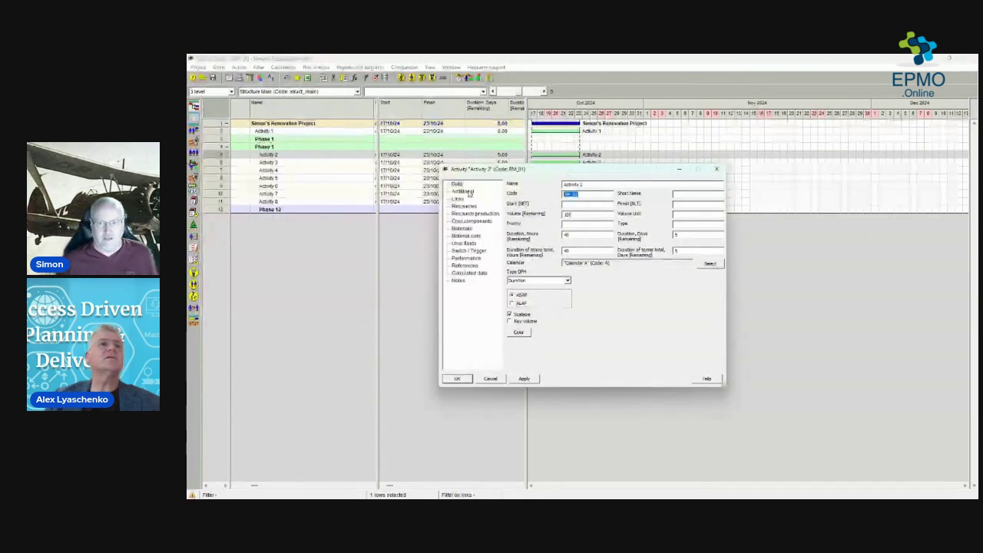
click(715, 169)
Step: Try to give Activity 3 the same code RM_01 as Activity 2, then close its properties without saving
key(Down)
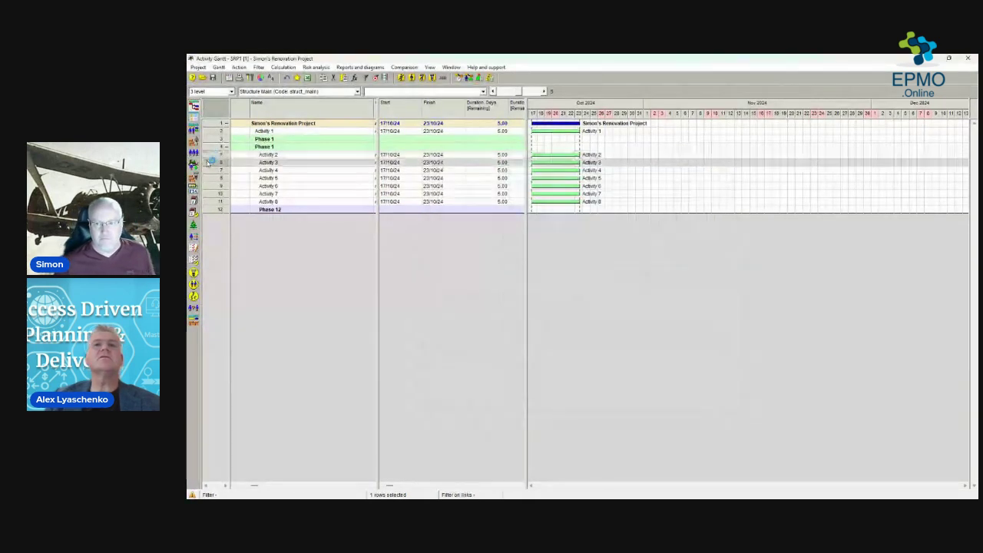
key(Return)
text(RM_01)
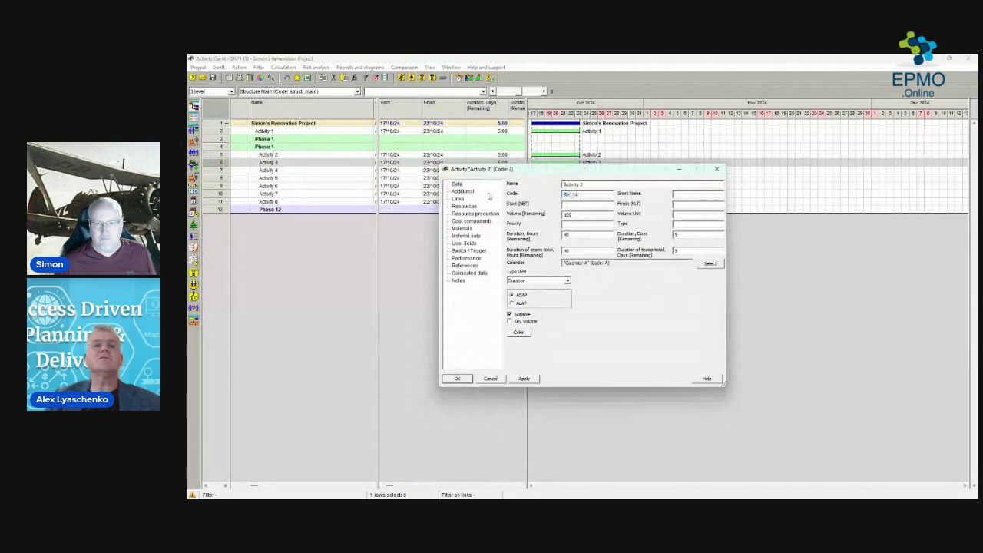
click(532, 379)
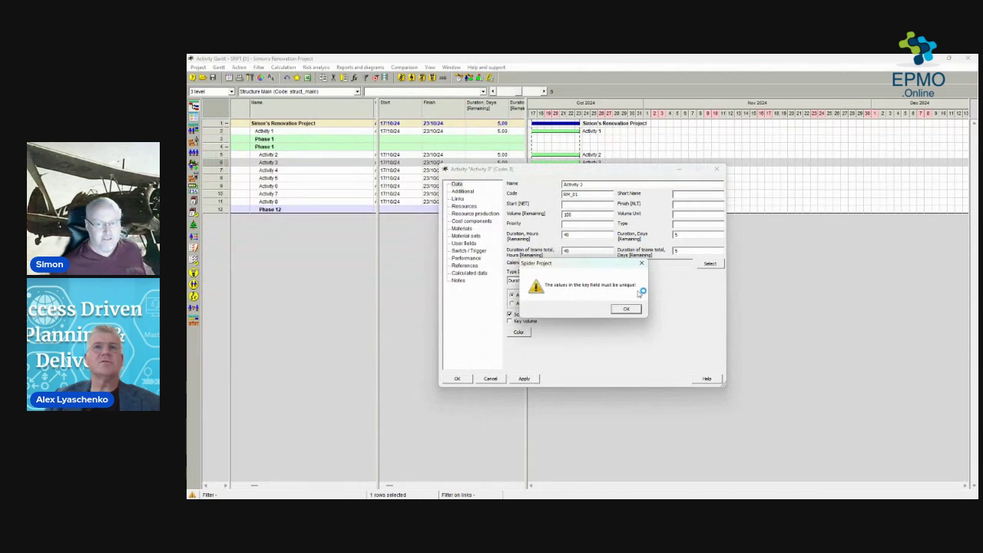
click(625, 309)
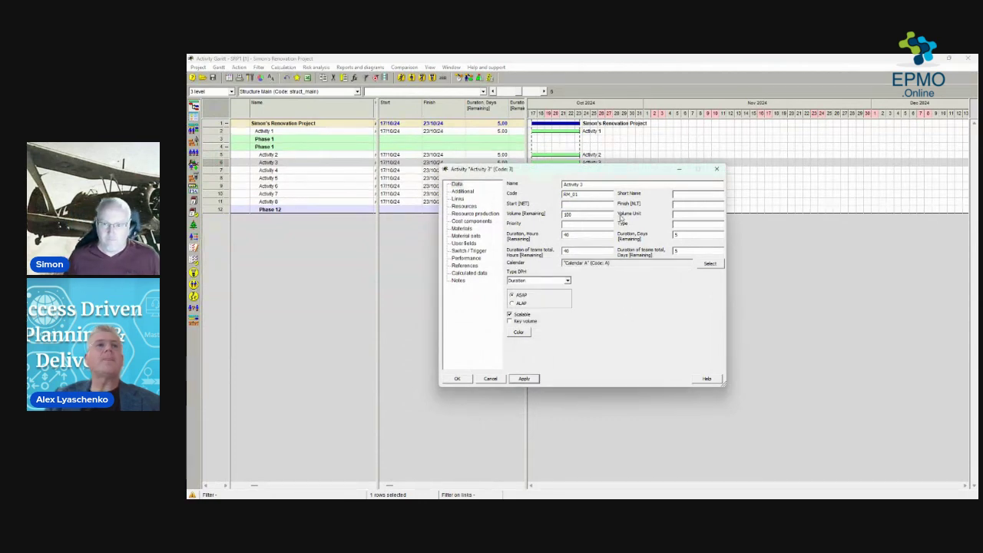
click(716, 168)
Step: Examine Activity 2's Type DPH choices, additional settings and the list for adding preceding activities, and close its properties without changes
double_click(614, 154)
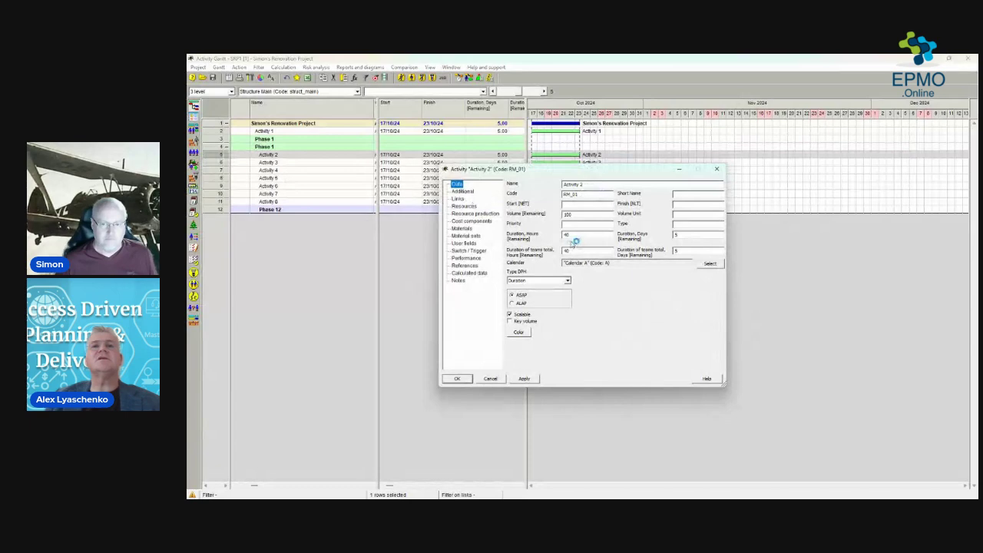
click(566, 282)
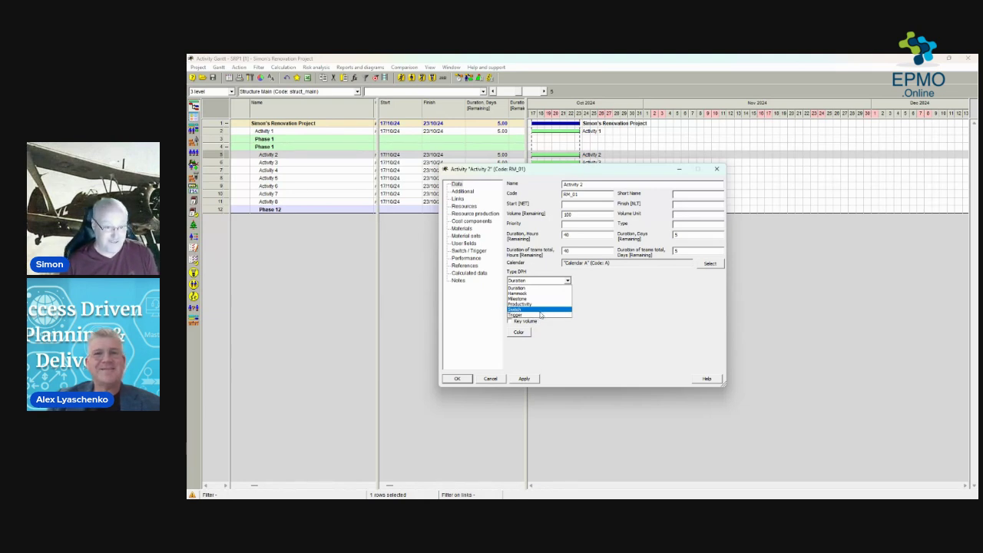
click(613, 310)
click(464, 192)
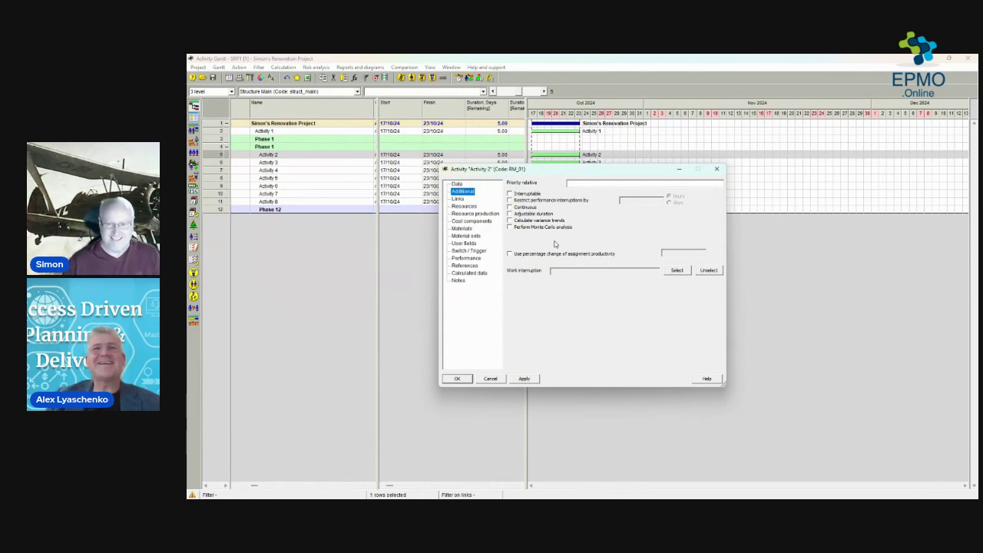
click(461, 199)
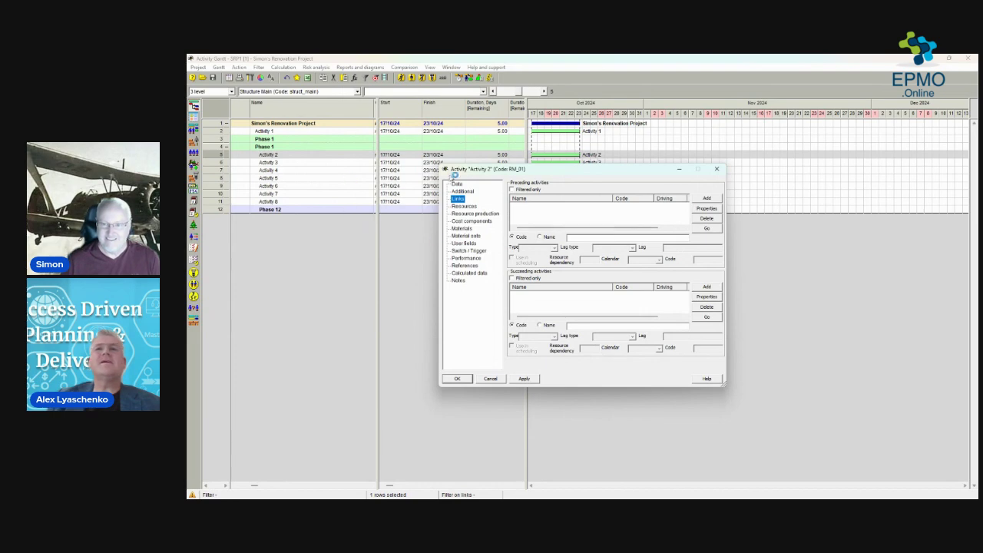
click(705, 198)
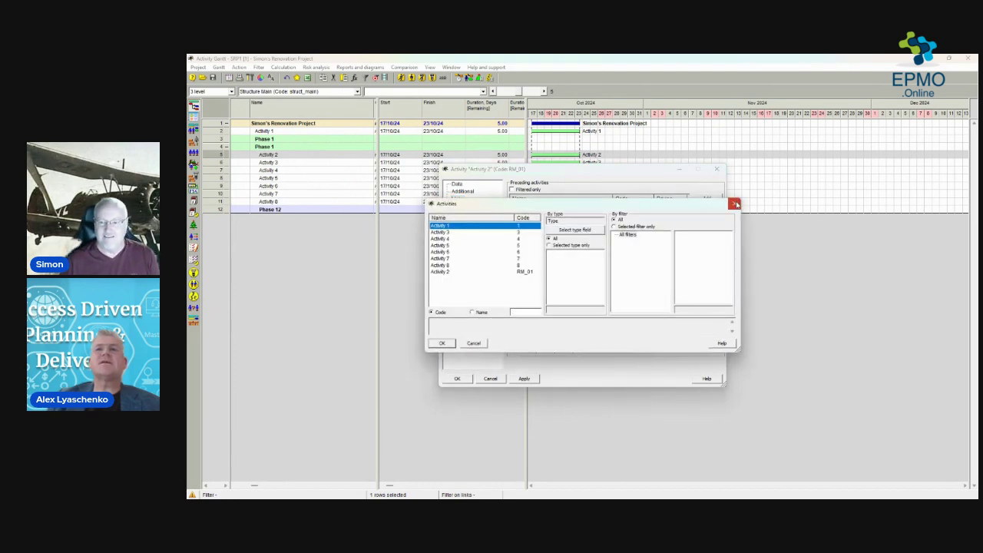
click(734, 203)
click(715, 168)
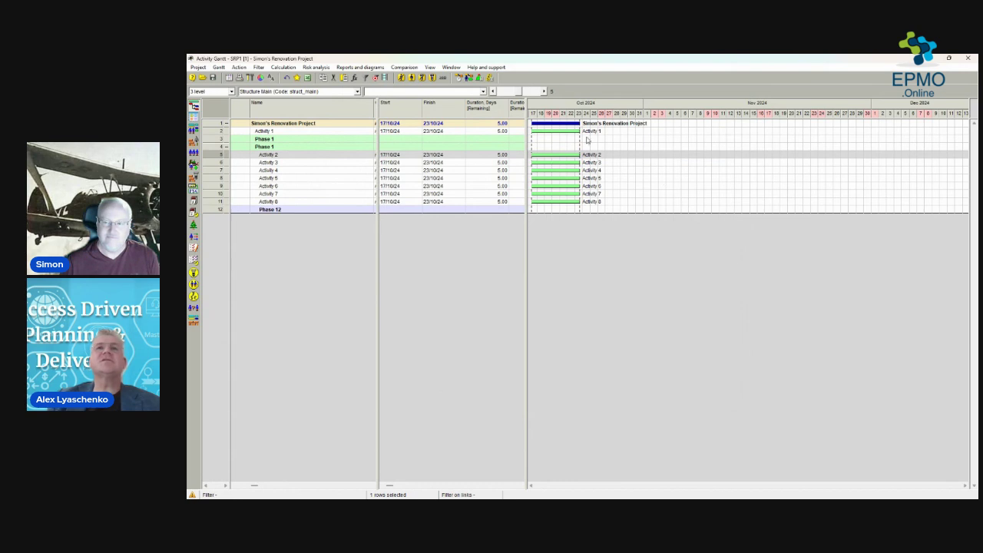
Step: Draw a Finish - Start link from Activity 1 to Activity 2 in the Gantt chart
drag(547, 154, 579, 132)
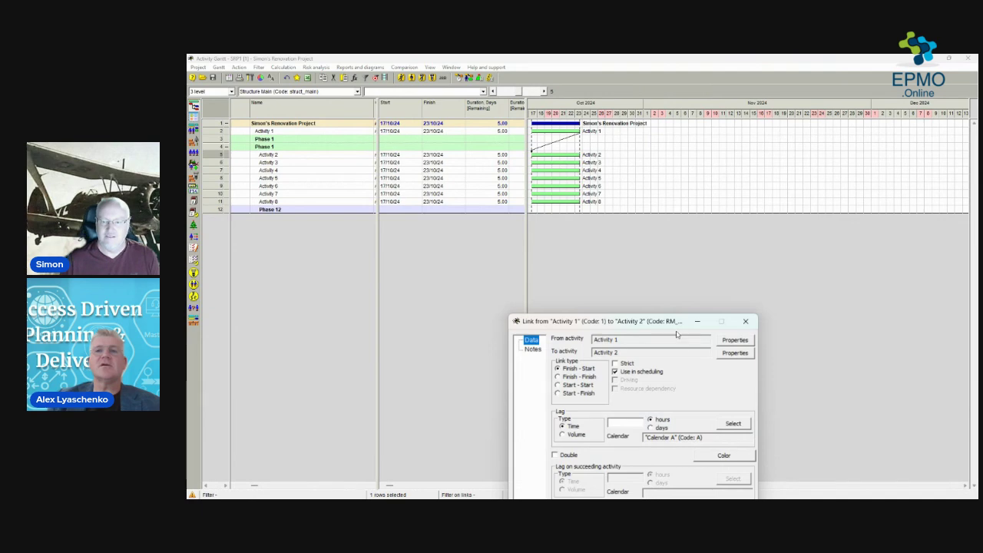
drag(672, 315, 673, 340)
key(Escape)
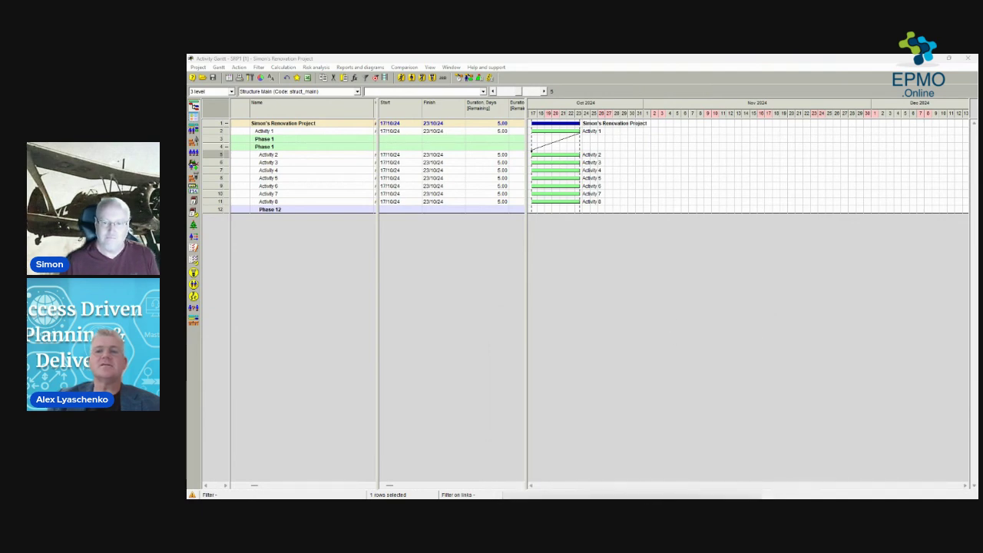
drag(757, 166, 714, 128)
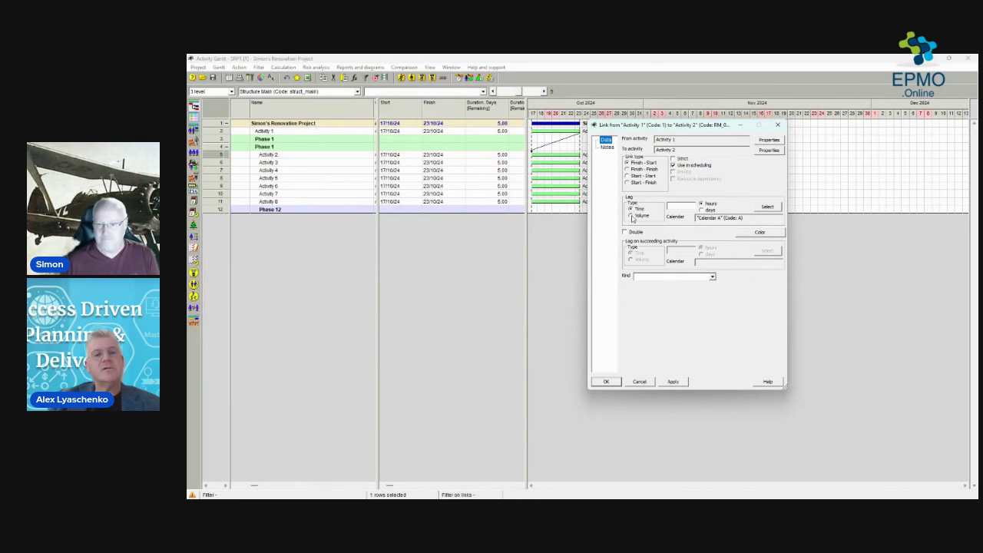
Step: Examine the link's volume lag, Kind choices and scheduling options, and close its properties without saving changes
click(631, 216)
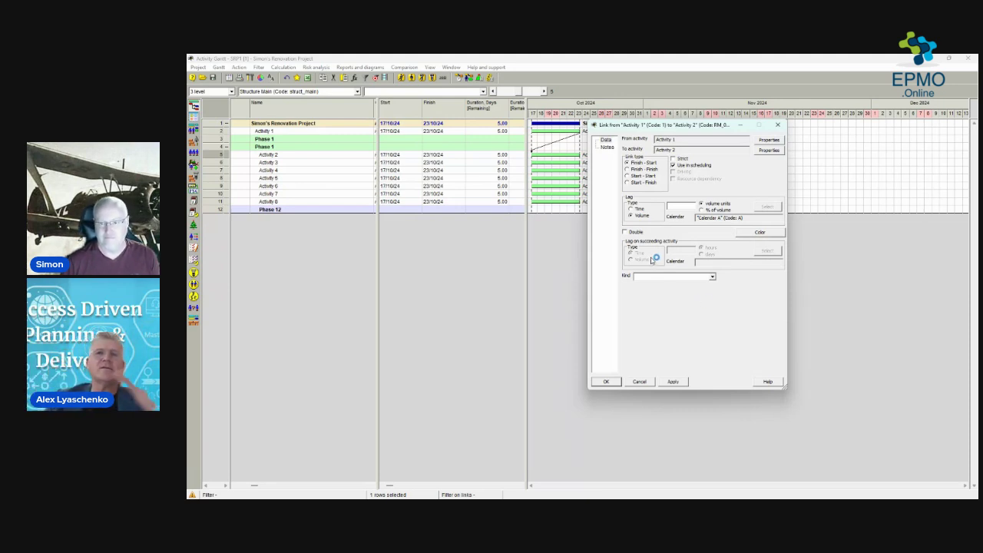
click(712, 277)
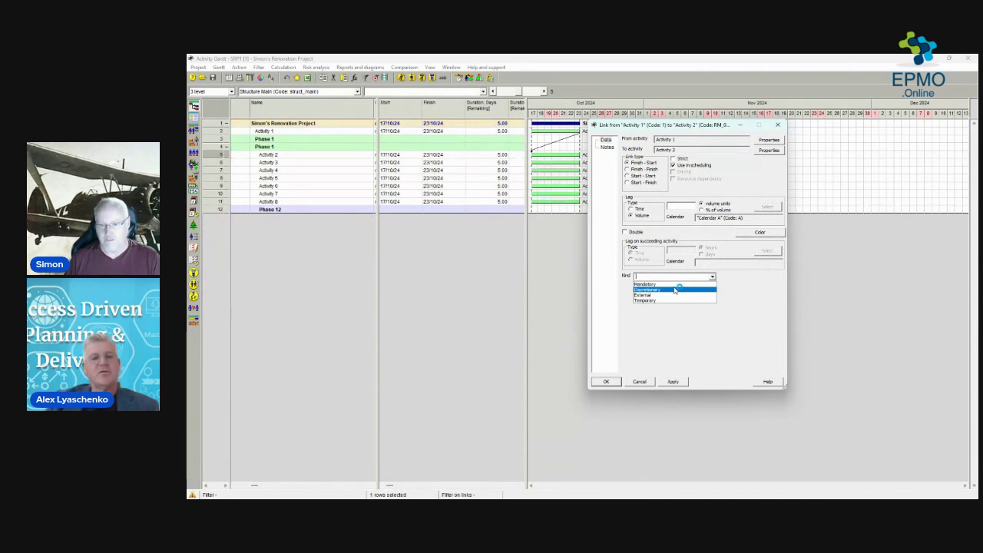
click(765, 309)
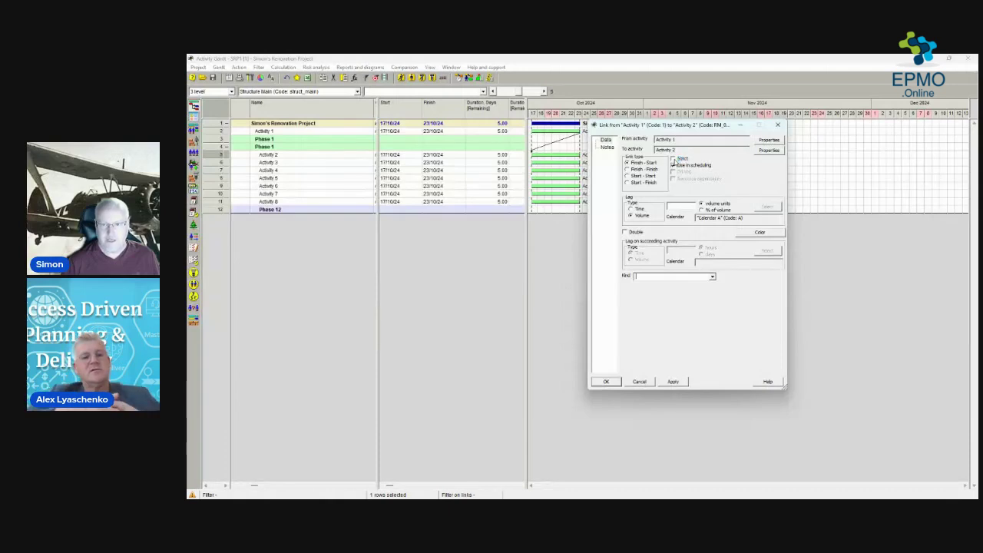
click(674, 164)
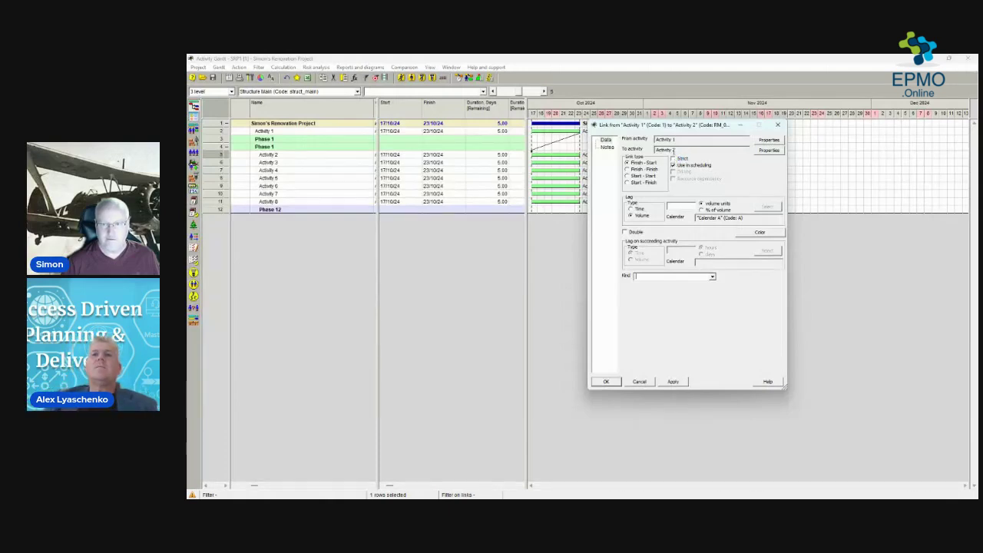
click(783, 127)
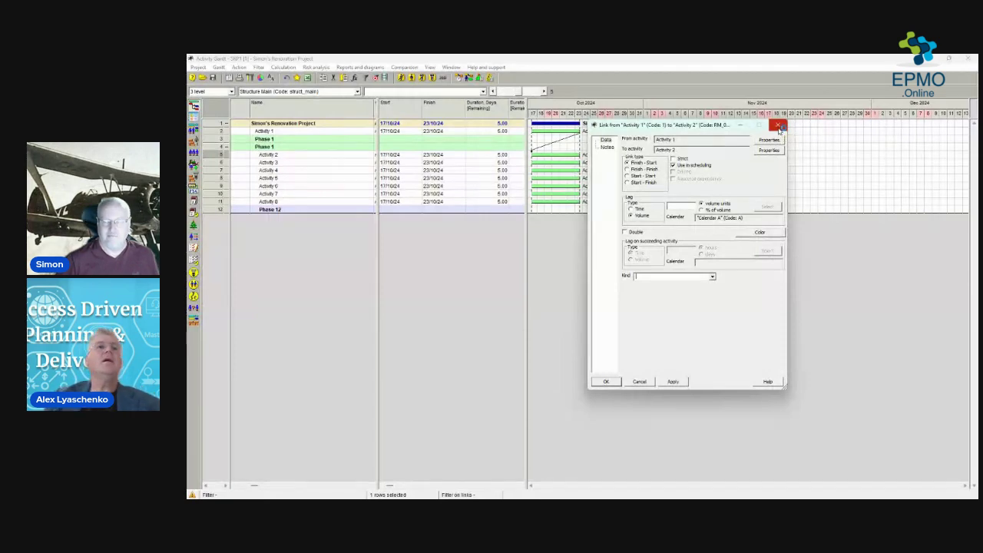
click(778, 125)
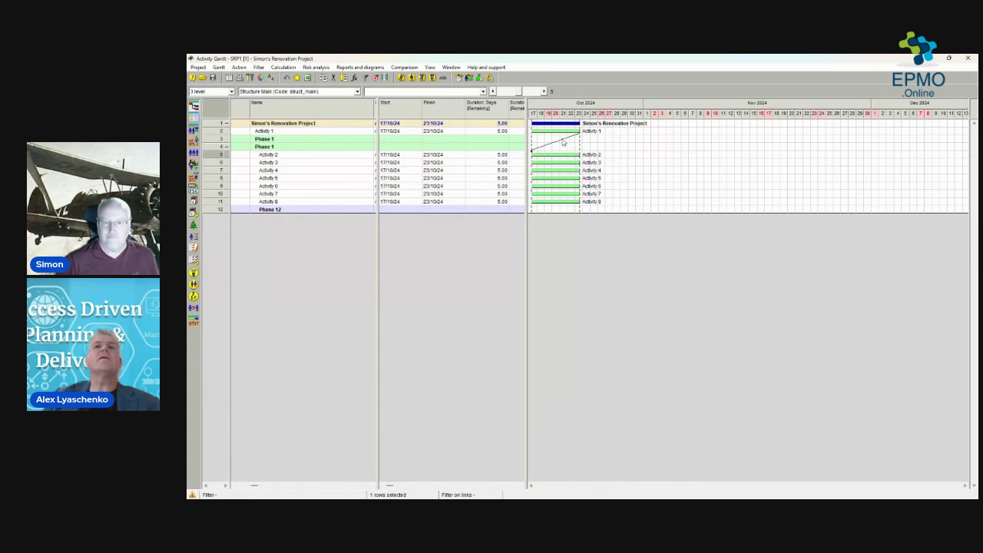
Step: Reopen Activity 2's properties and review its additional settings and its links to other activities
click(208, 154)
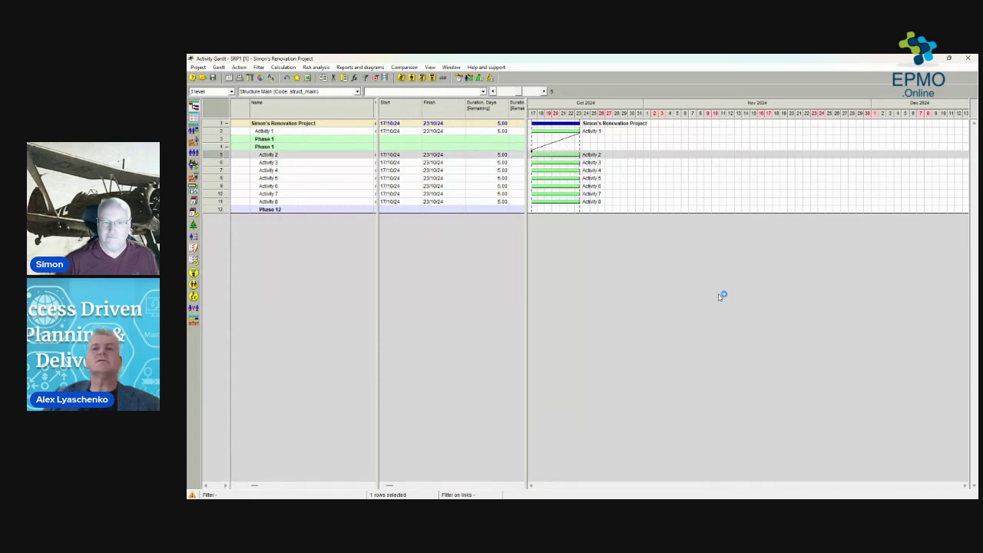
shift+click(213, 153)
click(214, 155)
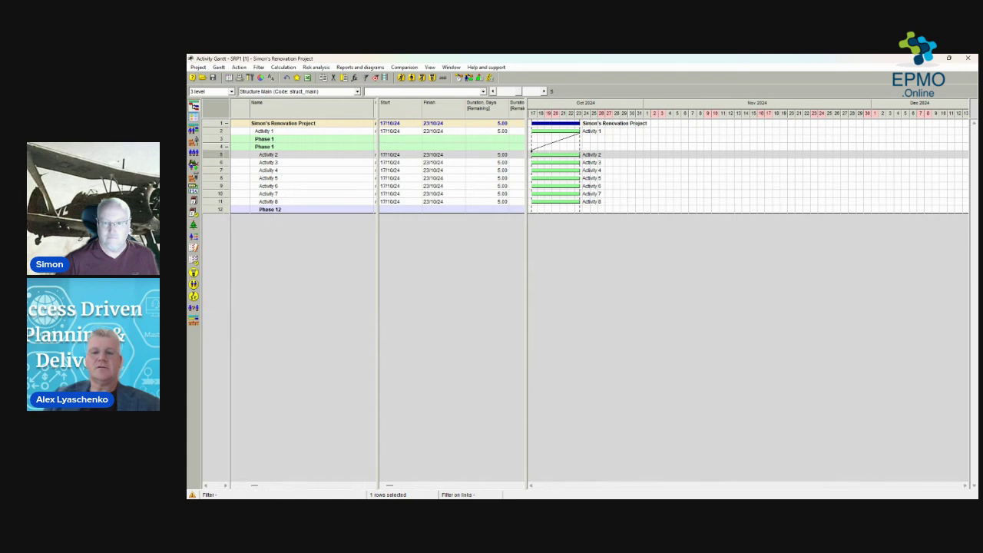
click(218, 156)
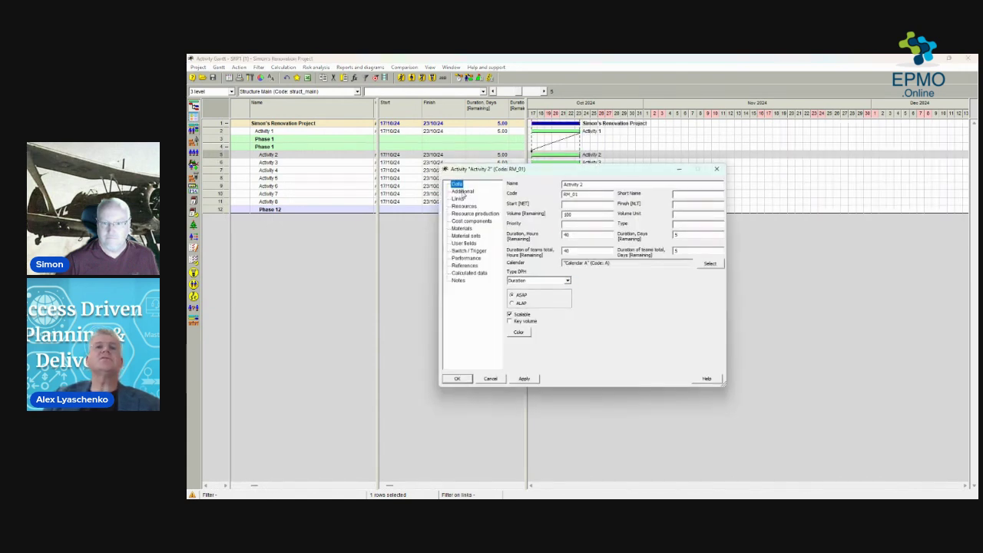
click(463, 191)
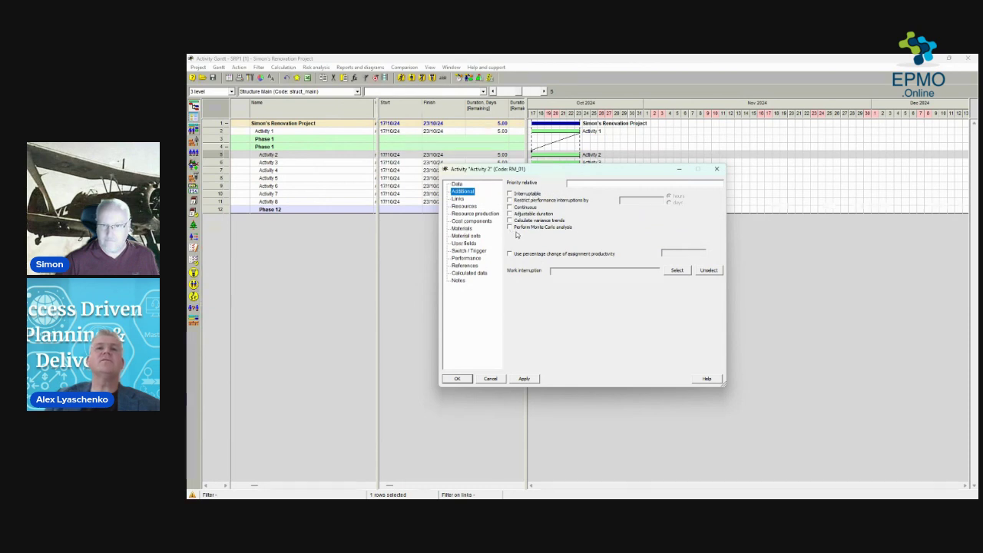
click(459, 199)
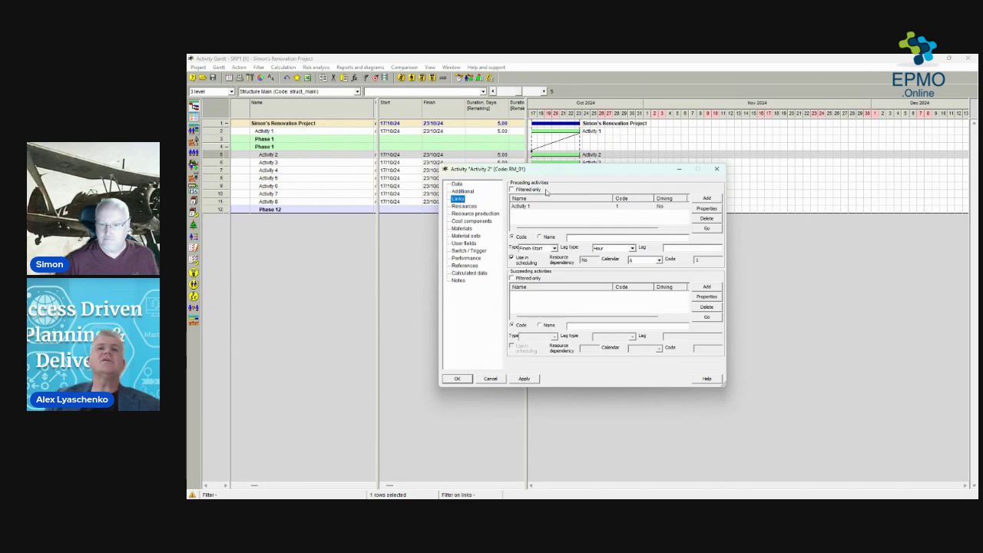
Step: Examine the lists of activities available as predecessors and successors of Activity 2, and close each list without adding a link
click(706, 198)
drag(680, 214, 761, 226)
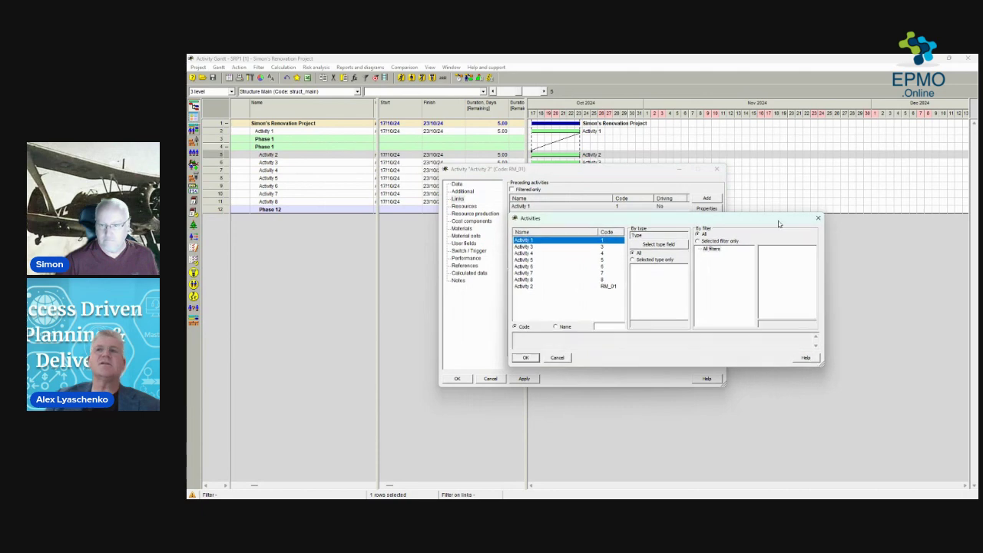
click(817, 218)
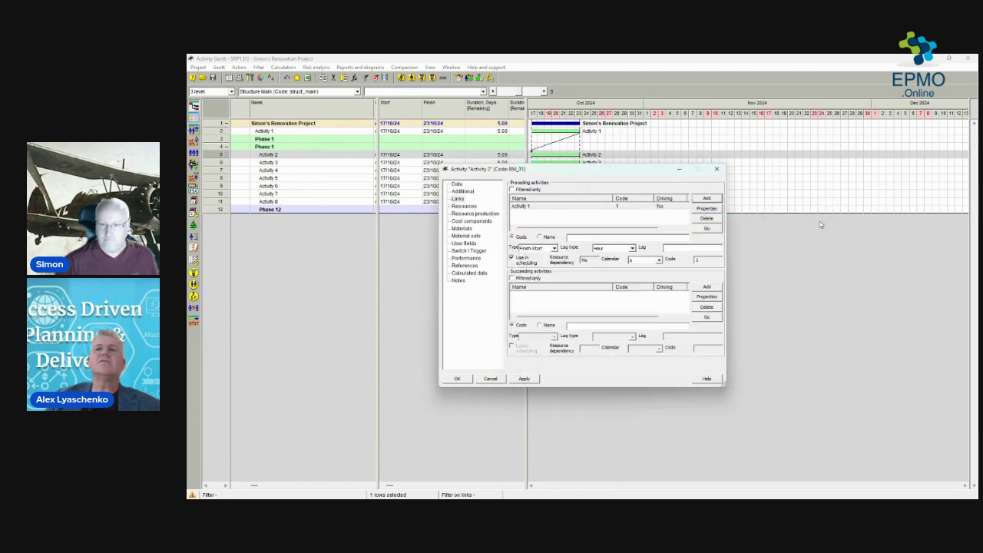
click(707, 287)
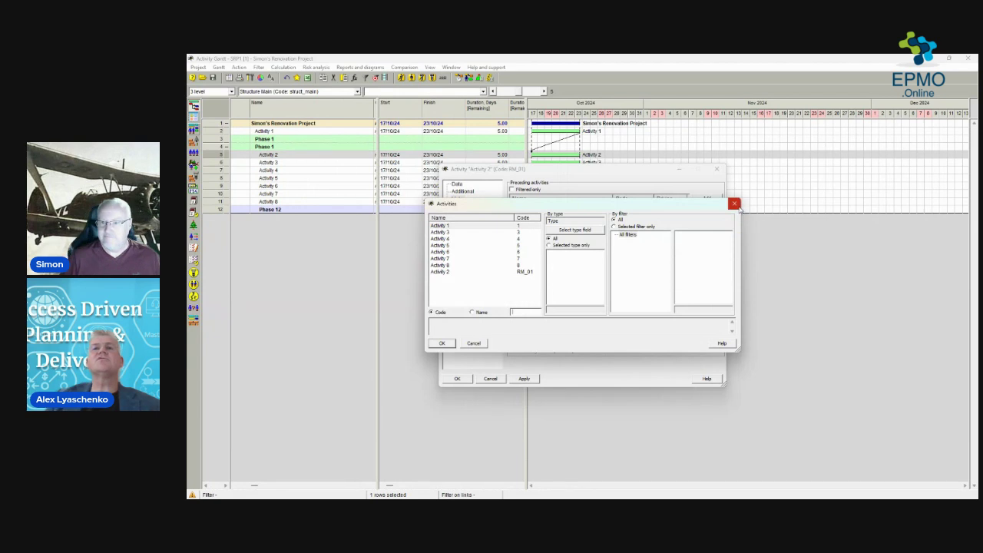
click(734, 204)
Step: Review Activity 2's assigned resources and resource production settings, and close its properties without changes
click(462, 206)
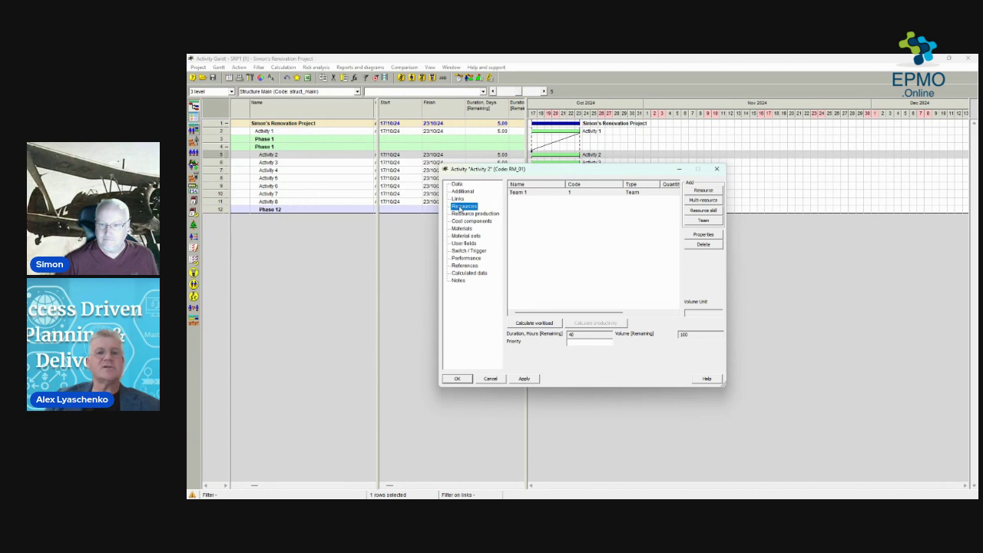
click(471, 214)
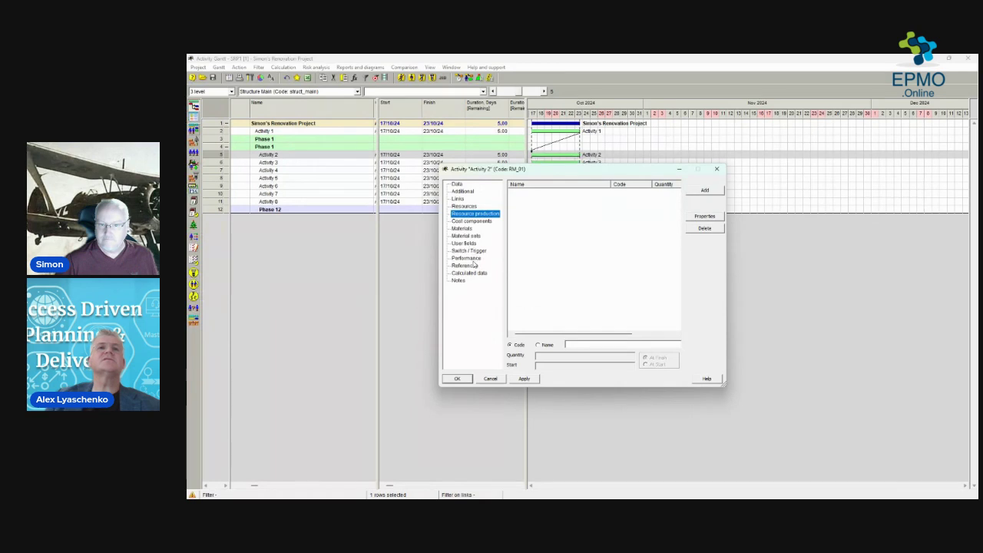
click(716, 169)
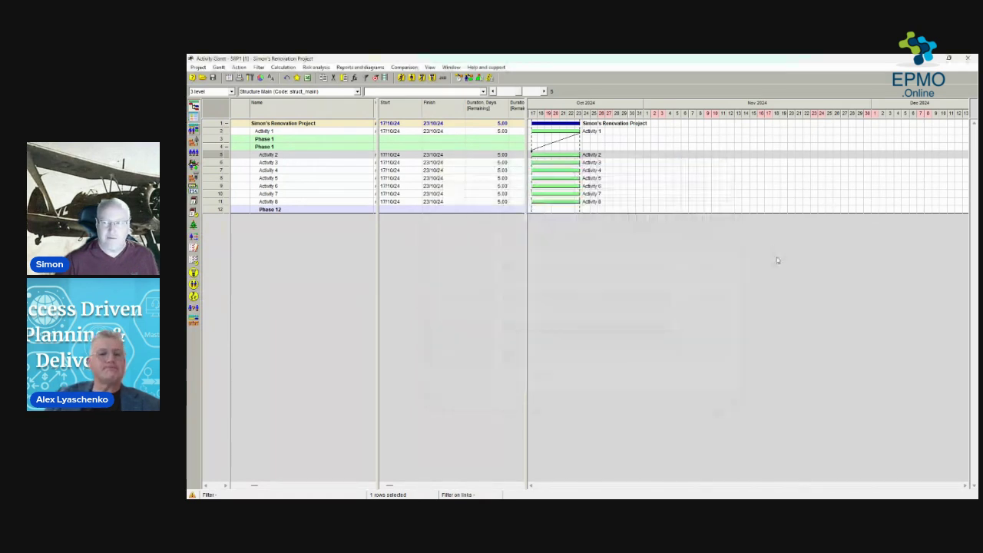